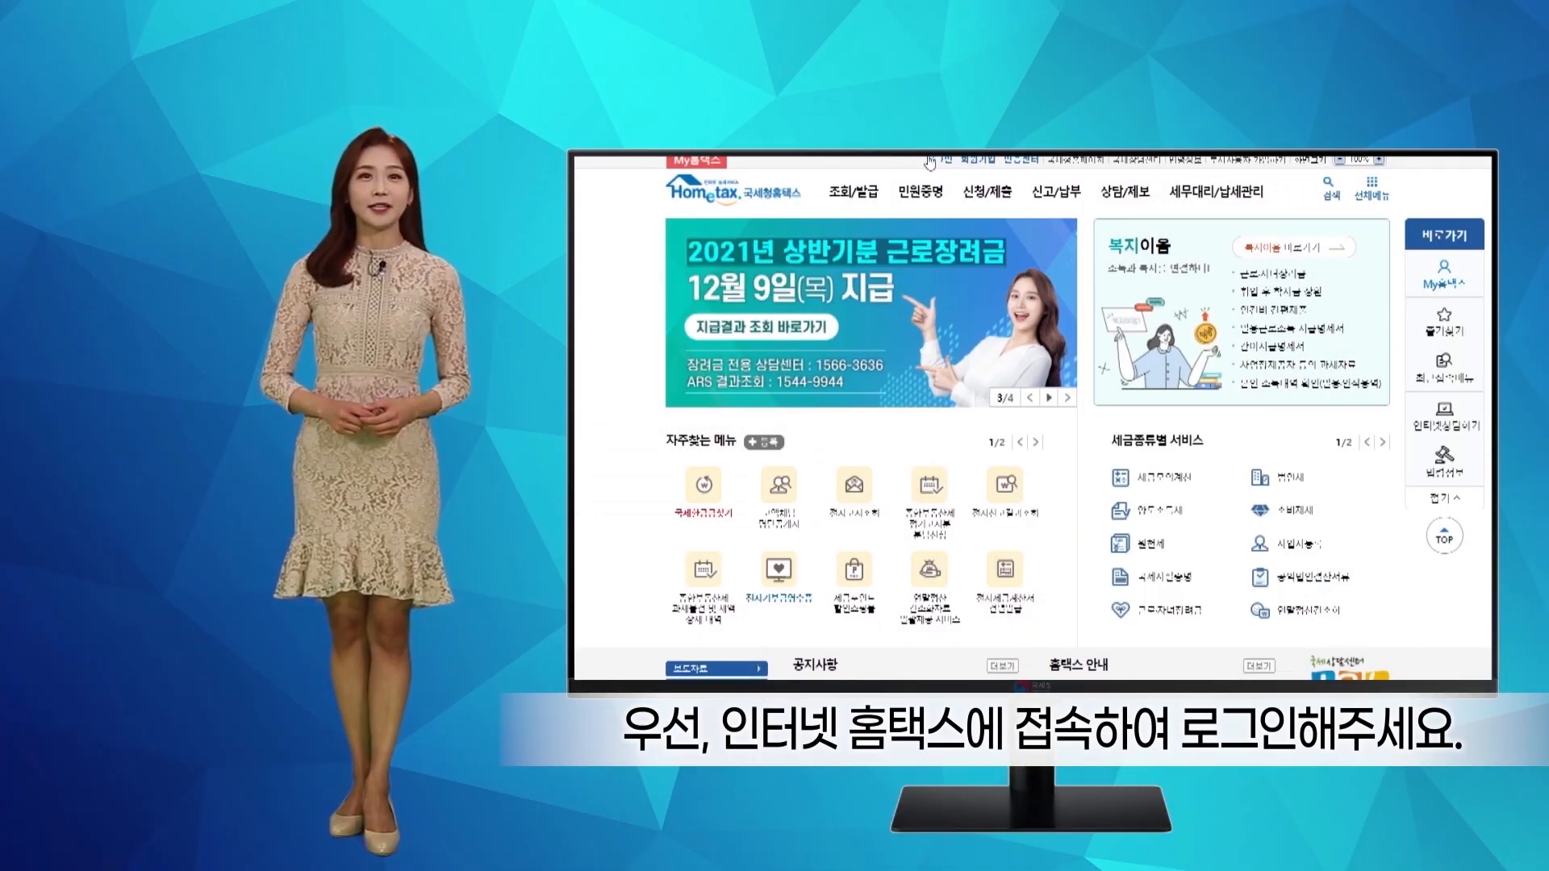
- Log in, auto-fill the business details (industry code 513221) from the registration number, and save
click(931, 161)
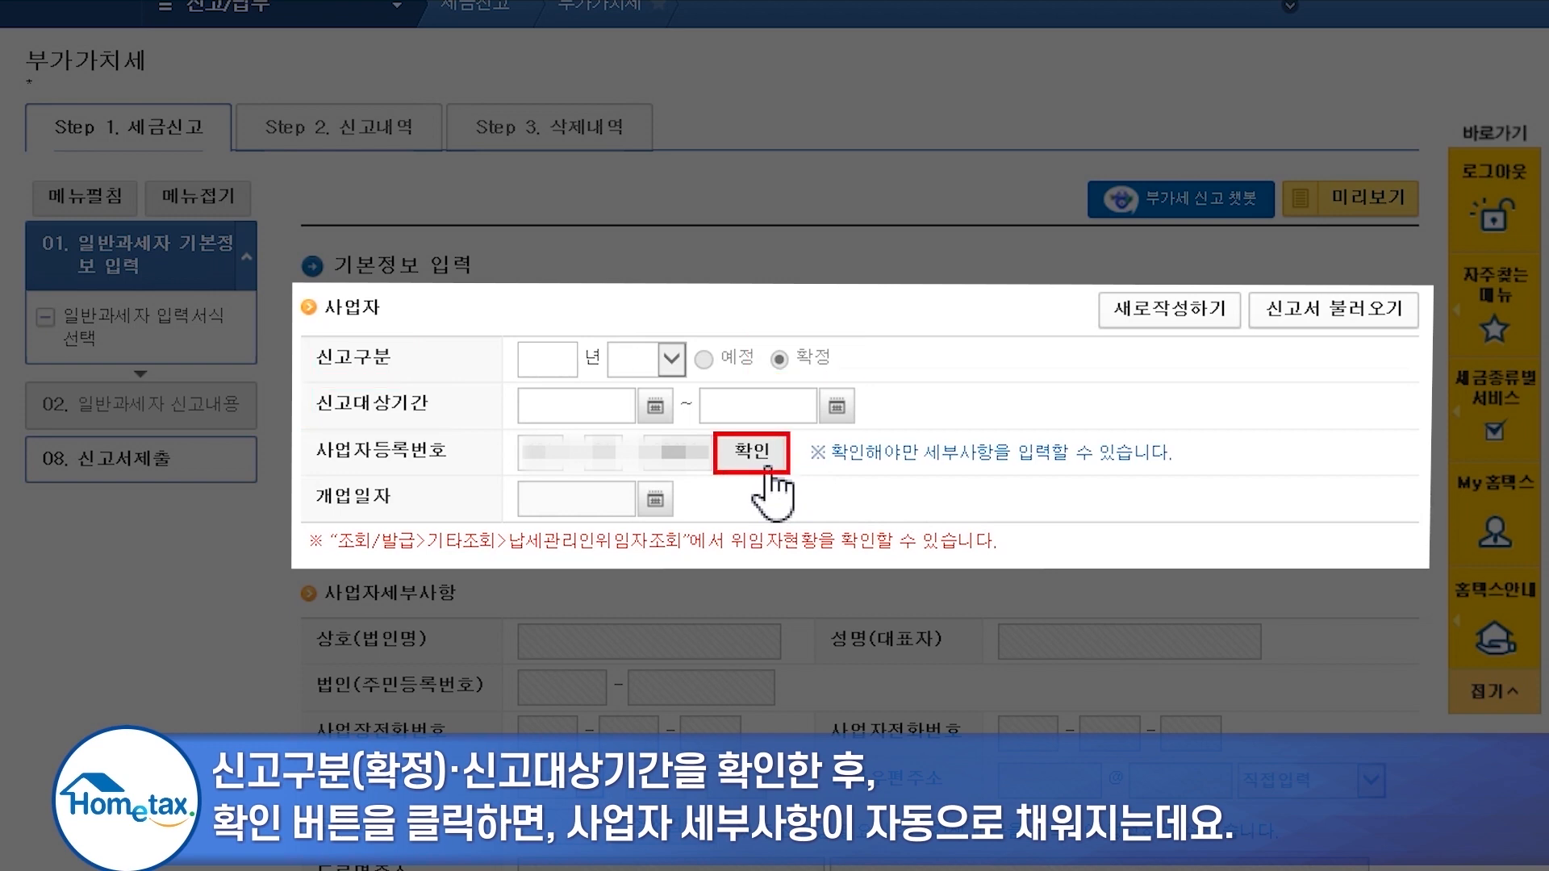
click(752, 452)
scroll(766, 472, down, 4)
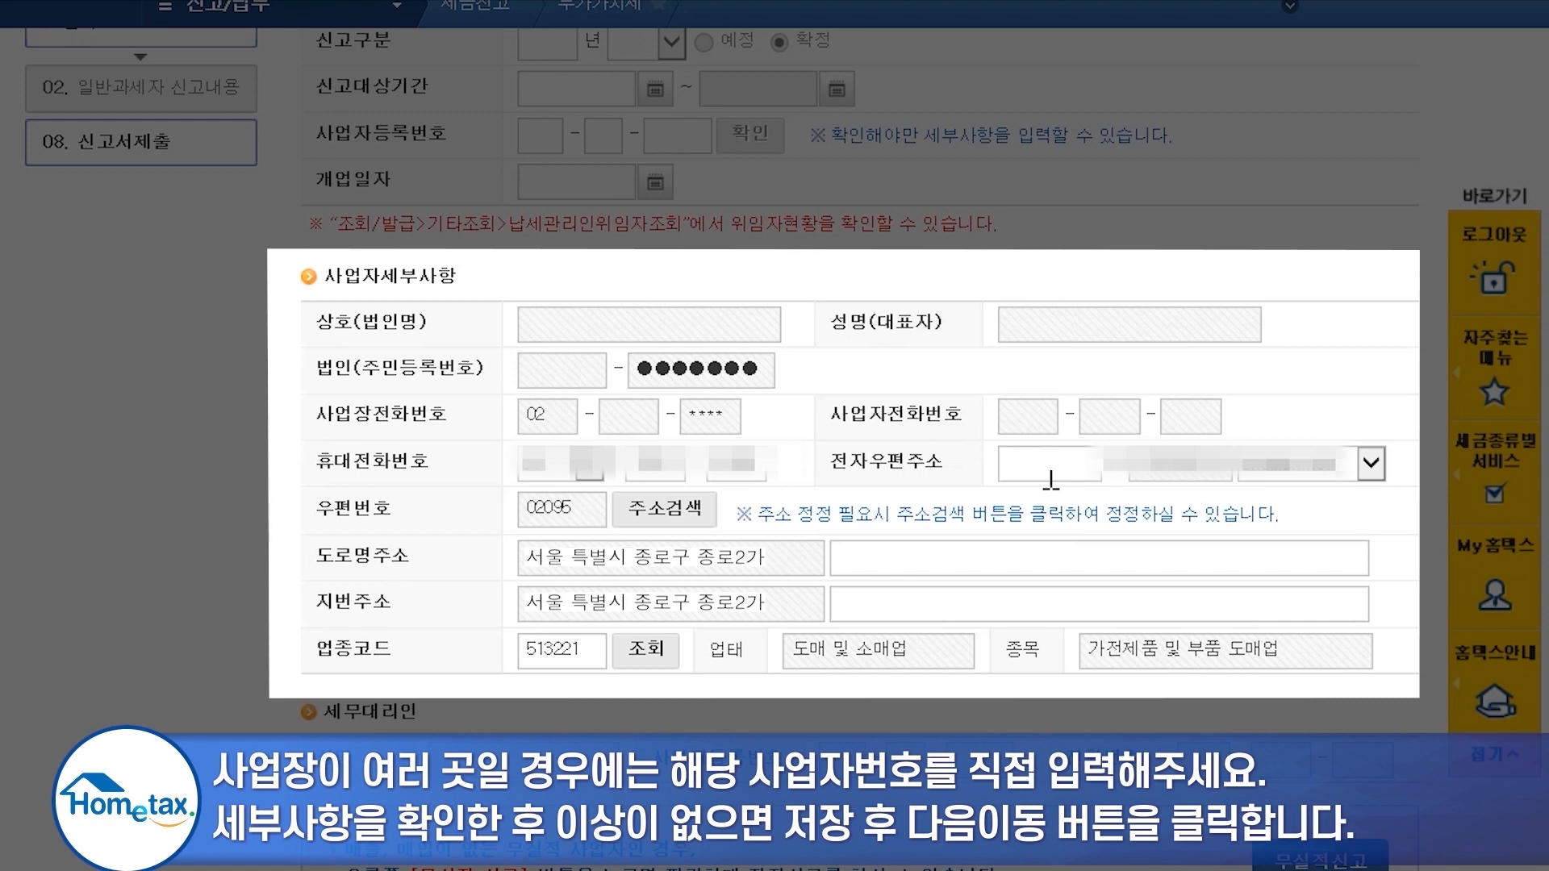
scroll(1051, 481, down, 3)
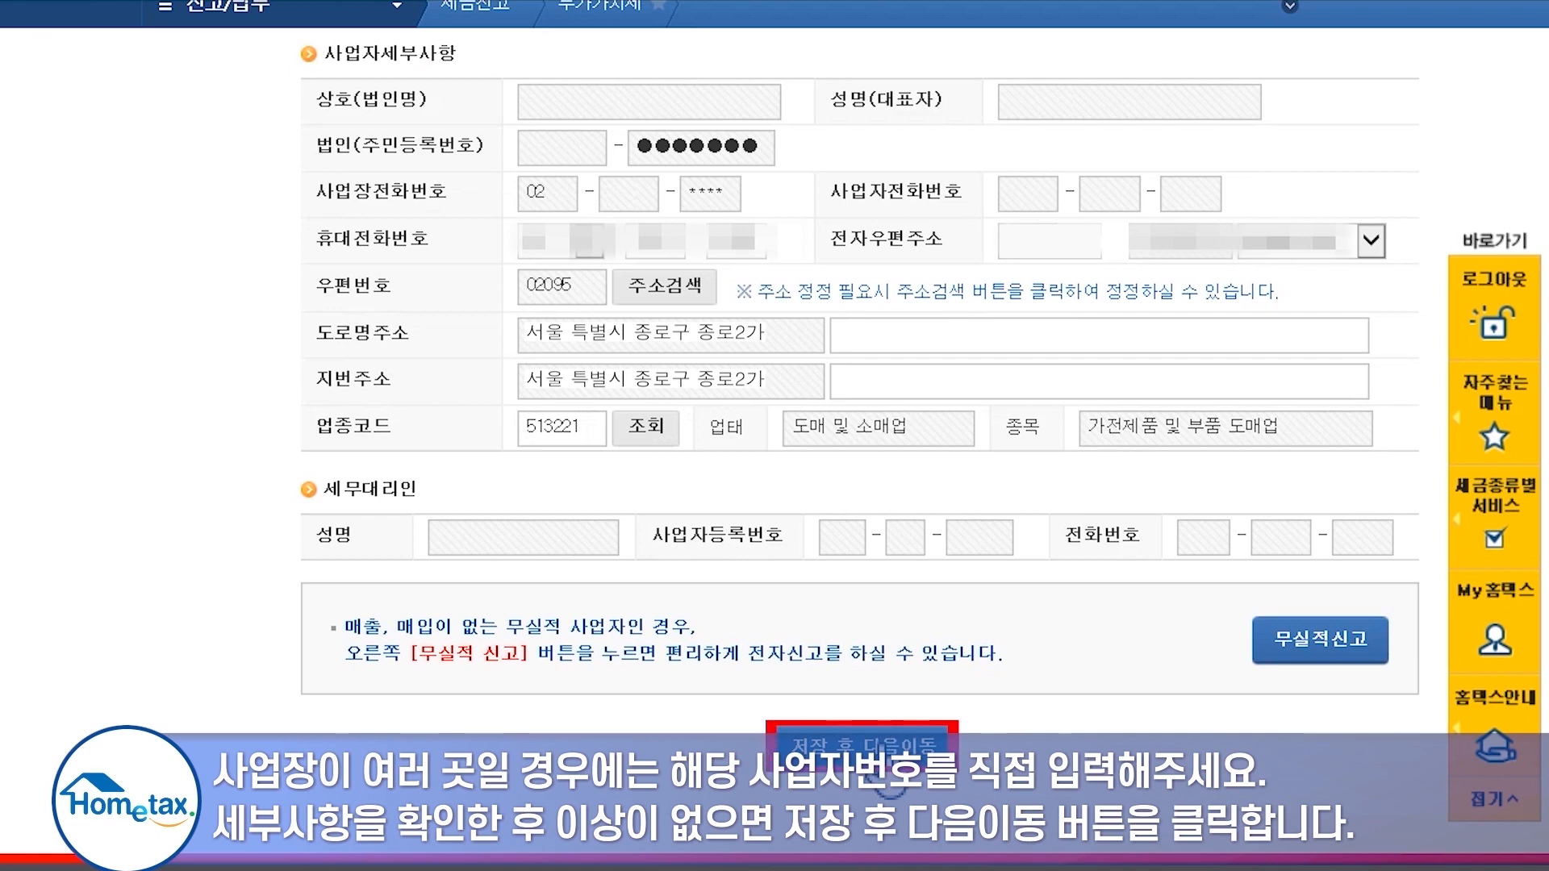
click(888, 748)
- Add the 신용카드 매출전표 등 발행공제 등 and 예정고지세액 forms, then save and continue to return contents
click(756, 571)
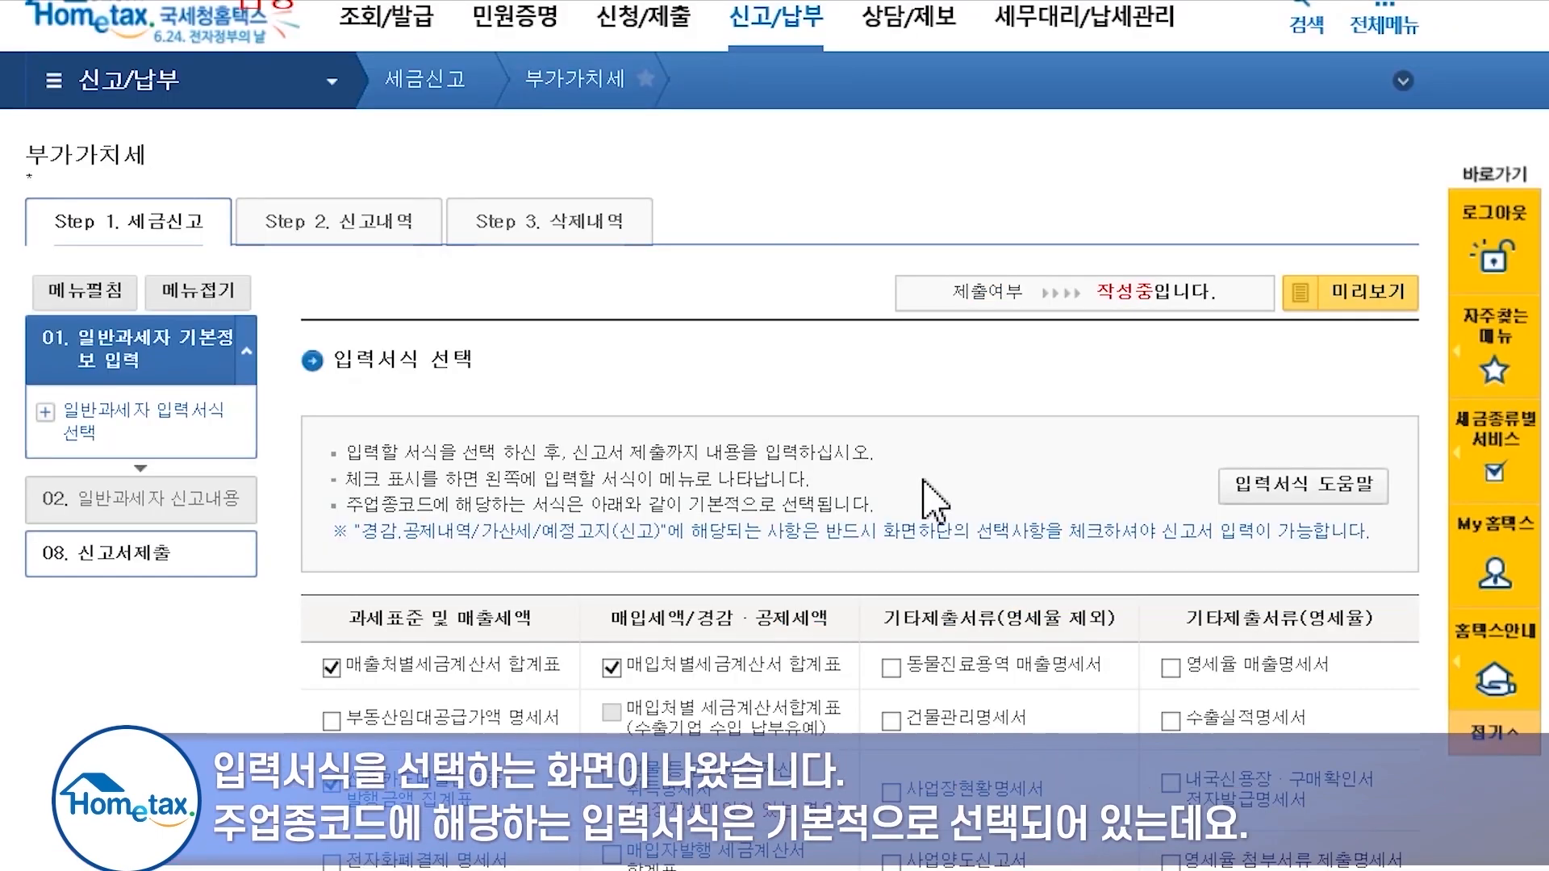
scroll(934, 500, down, 10)
click(612, 513)
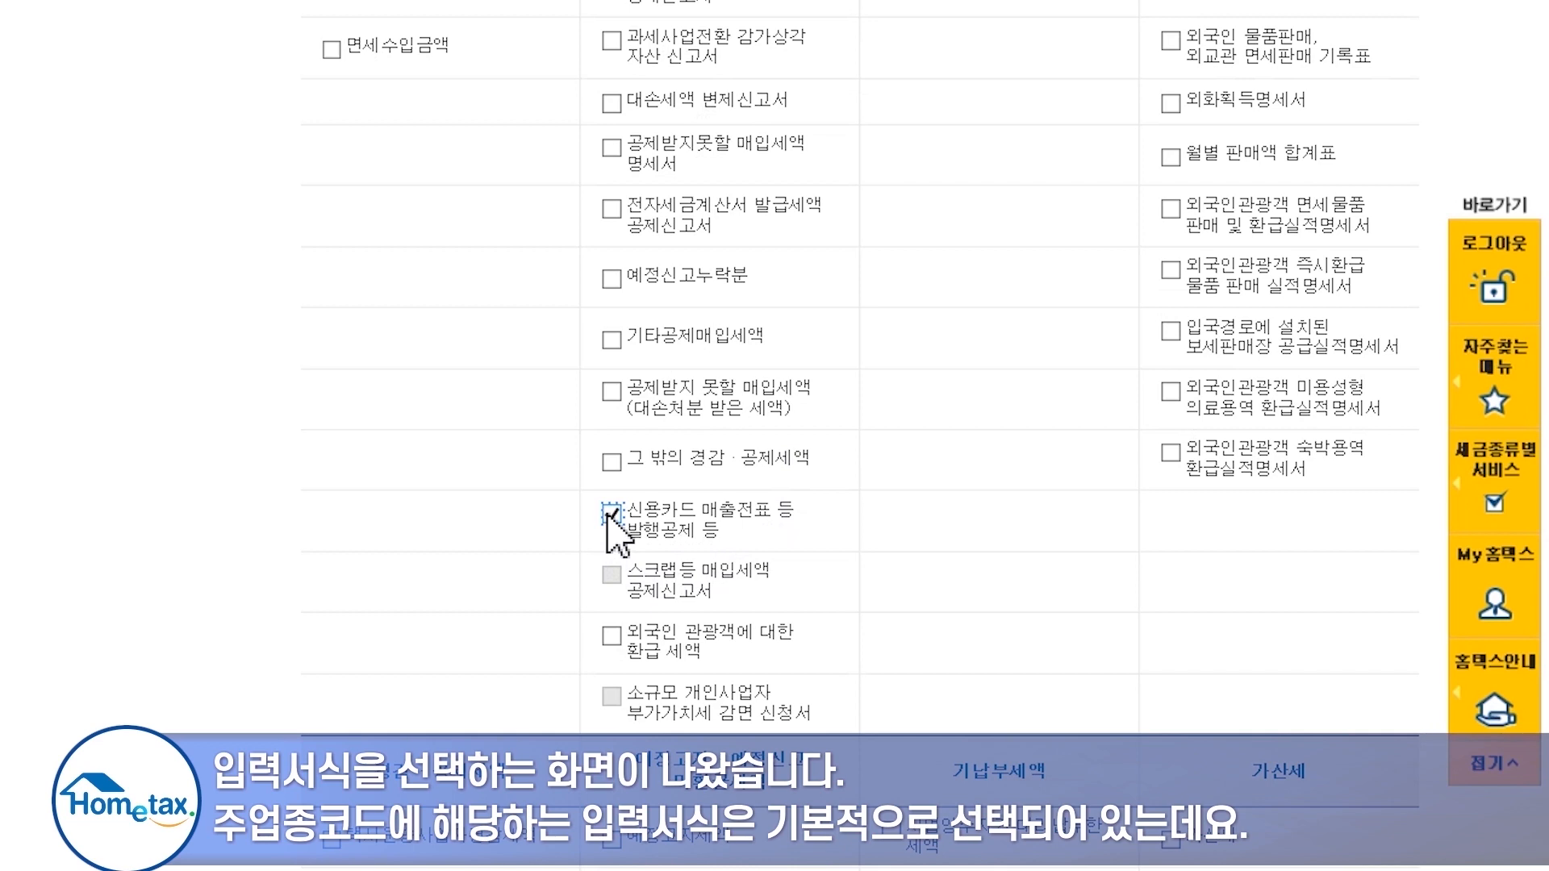
scroll(610, 525, down, 2)
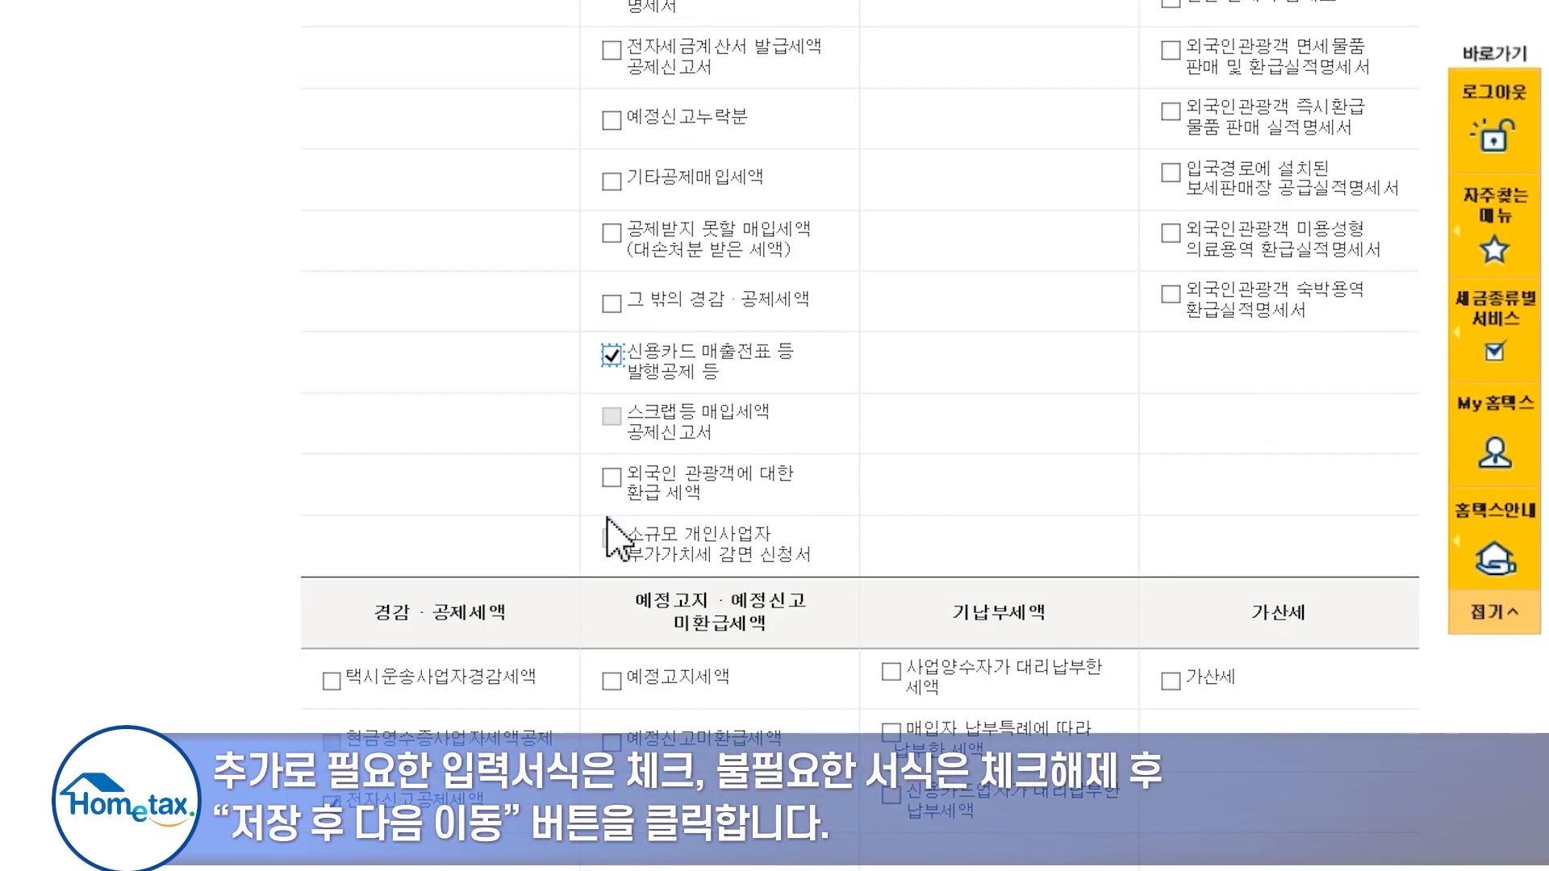
scroll(609, 537, down, 2)
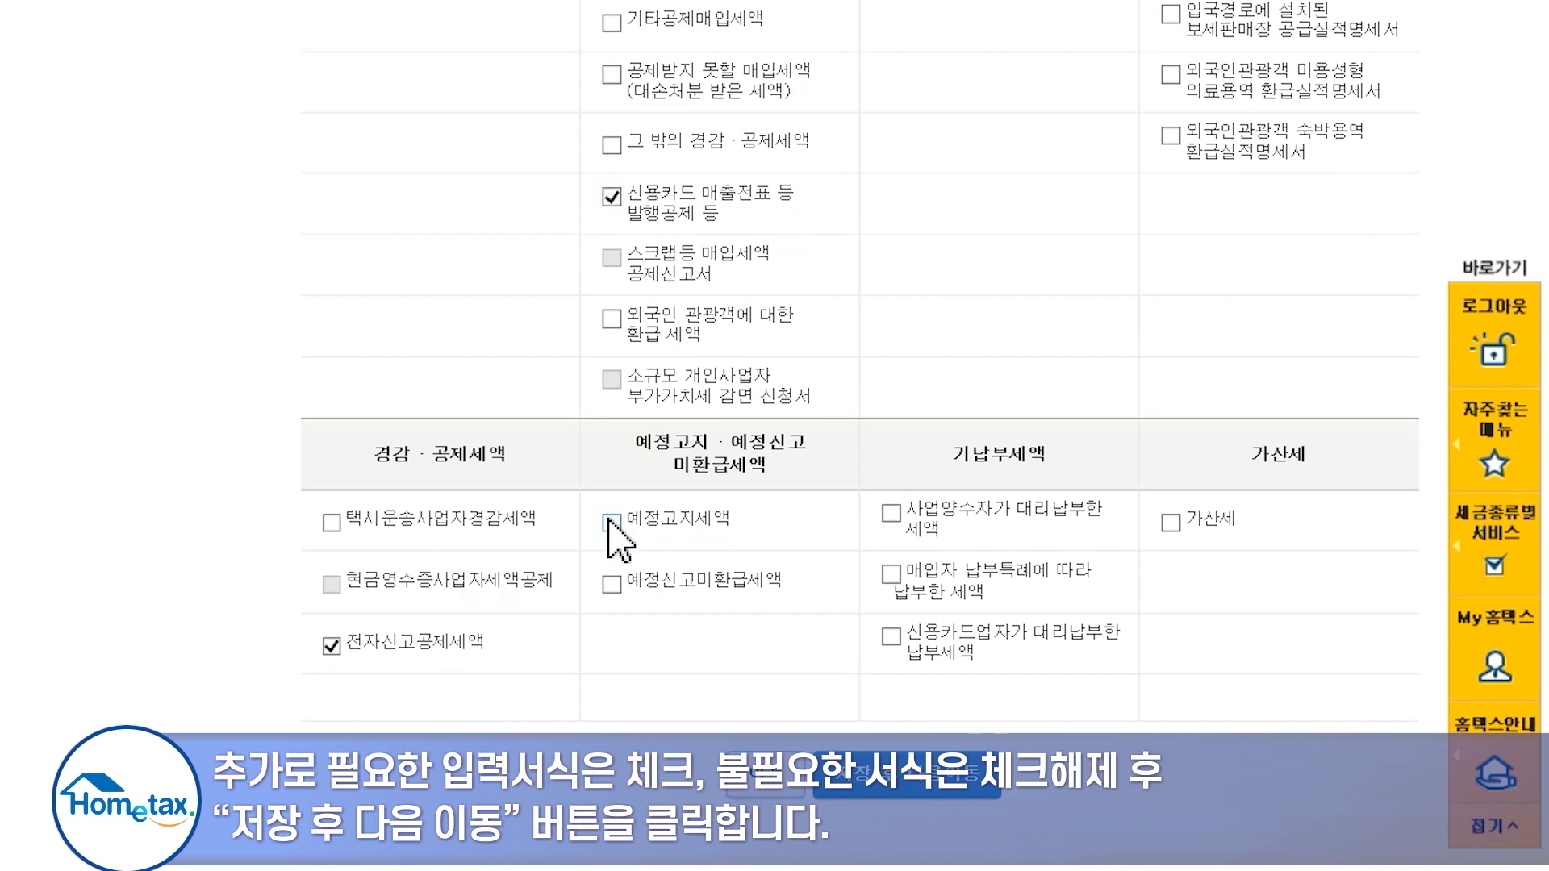
click(611, 523)
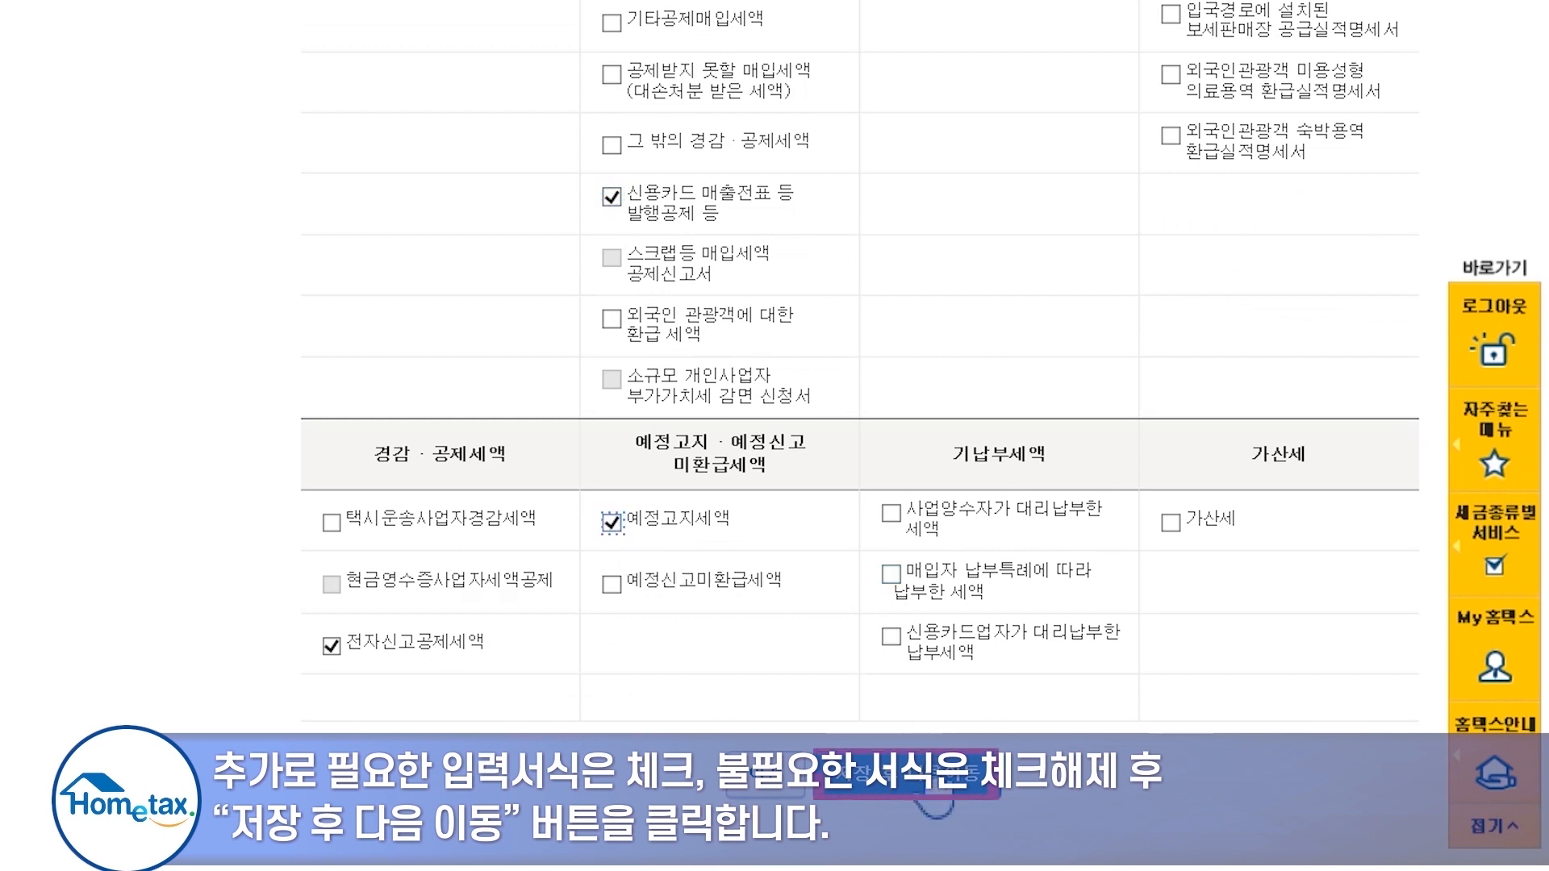
click(934, 799)
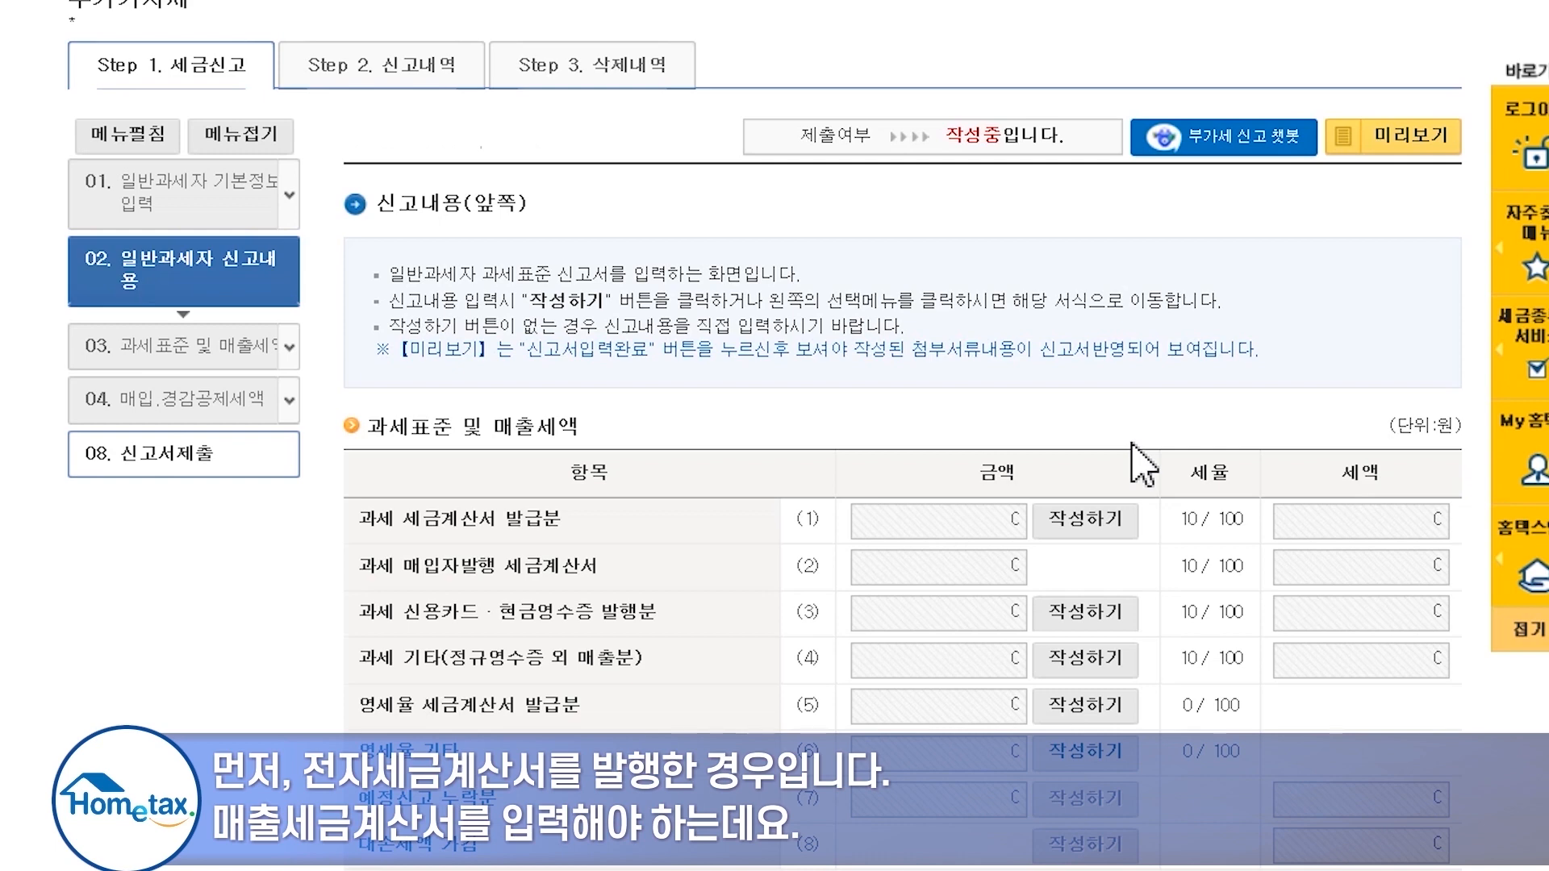
- Import e-tax invoice totals of 70,000,000 won supply and 7,000,000 won tax into 과세 세금계산서 발급분
scroll(1132, 444, down, 2)
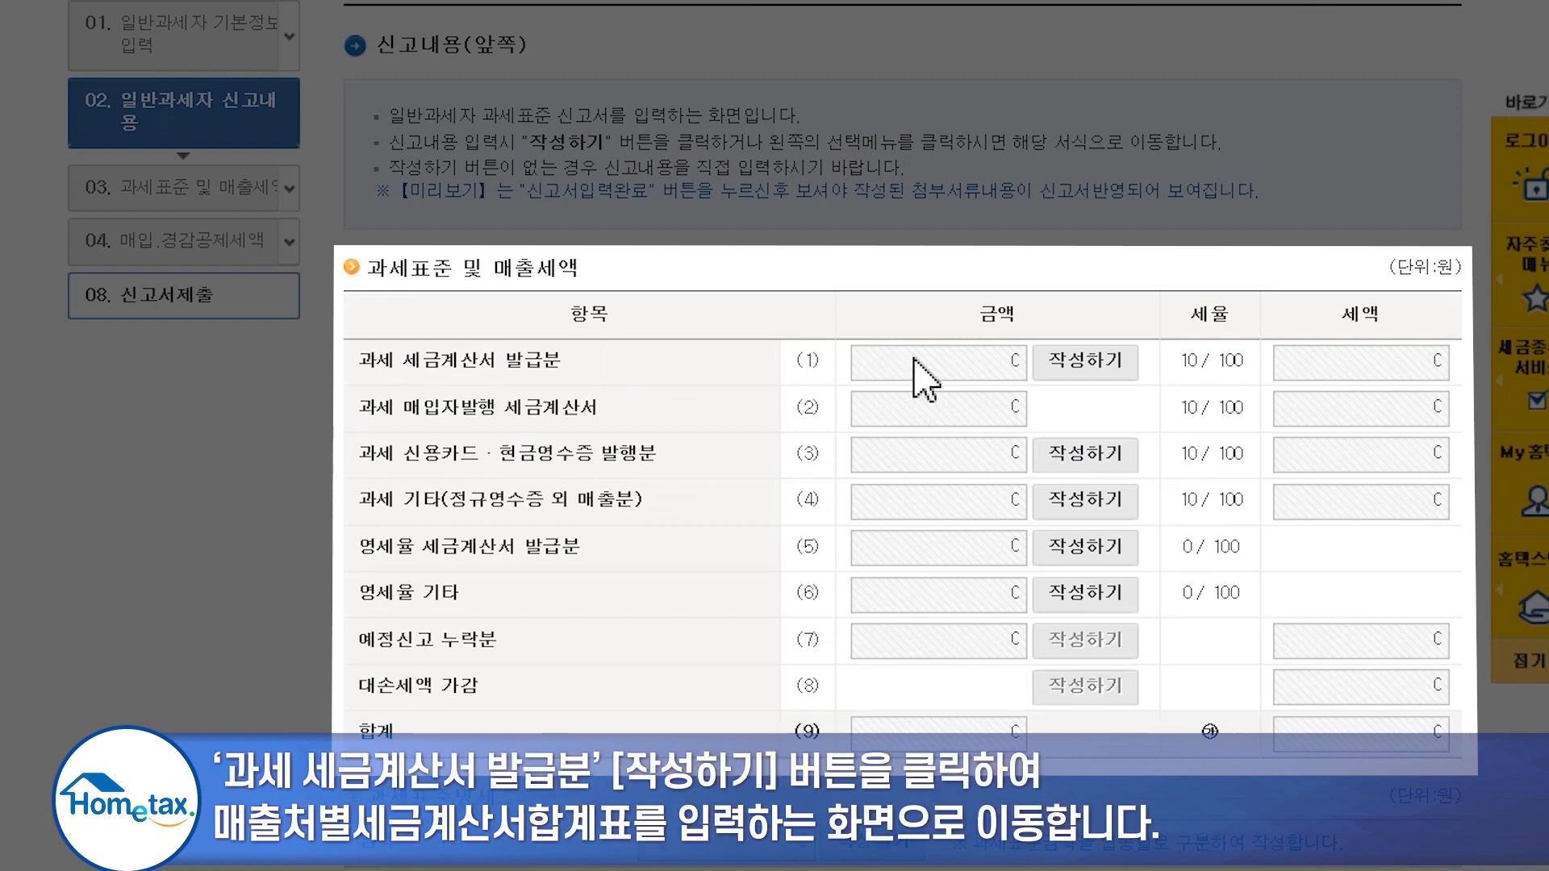
click(1058, 366)
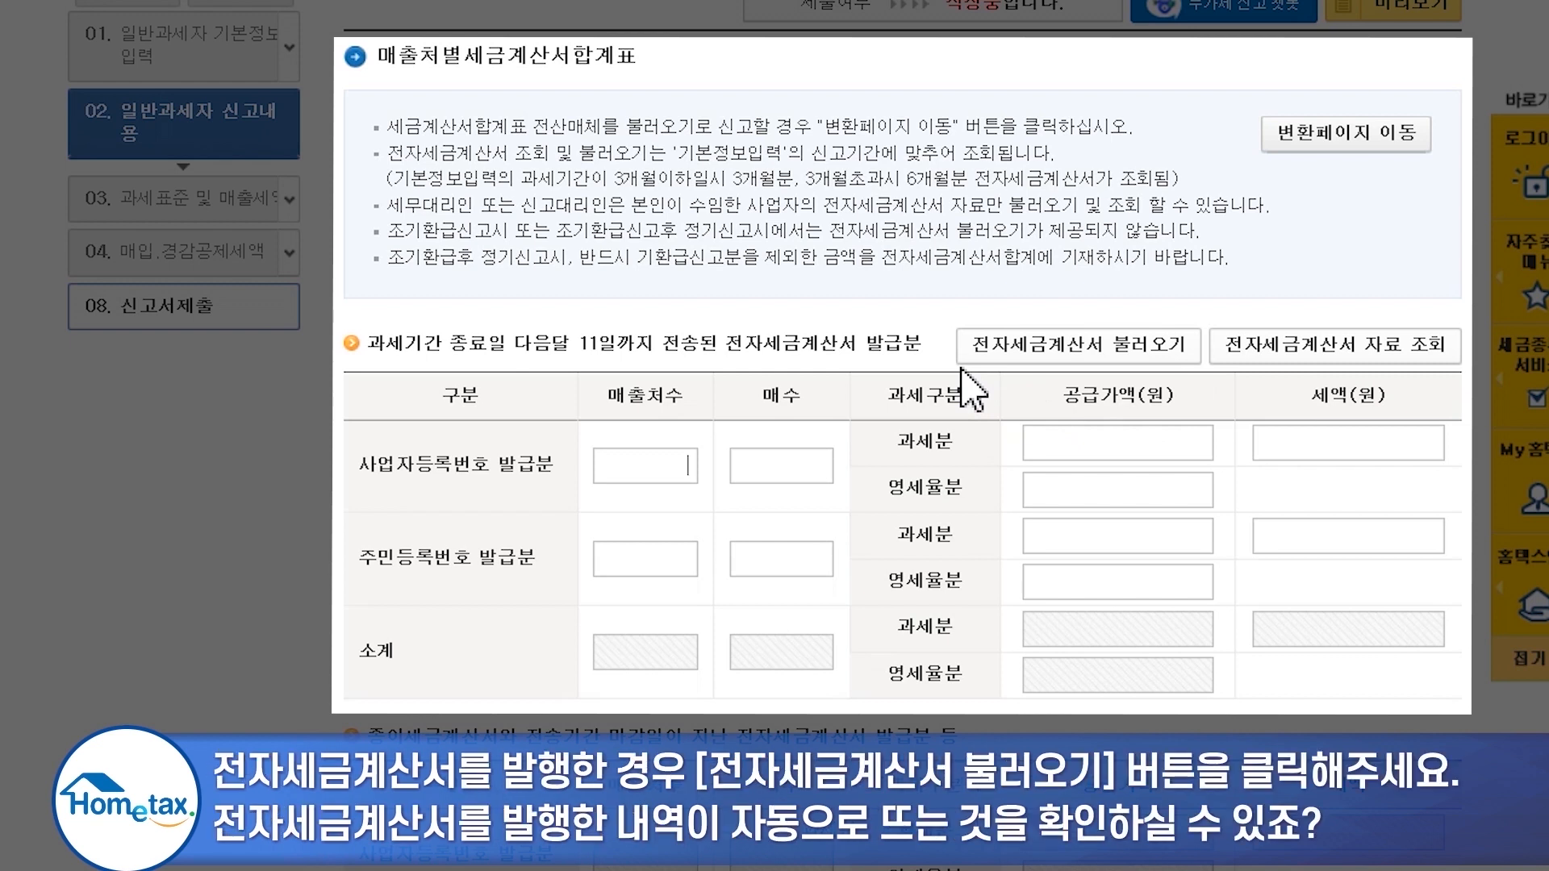
click(1063, 347)
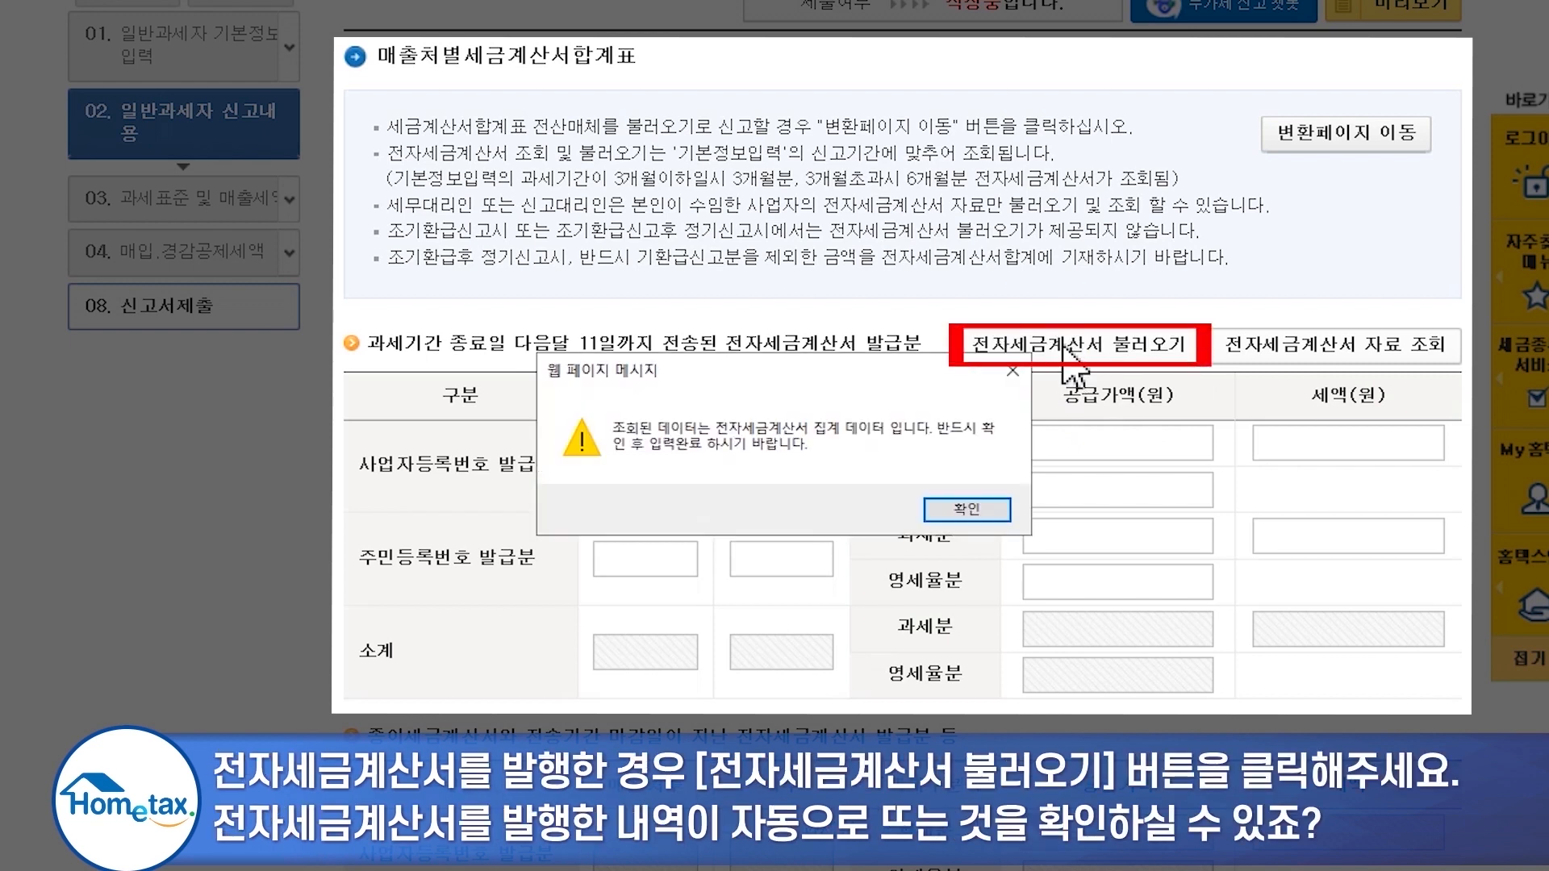
click(999, 507)
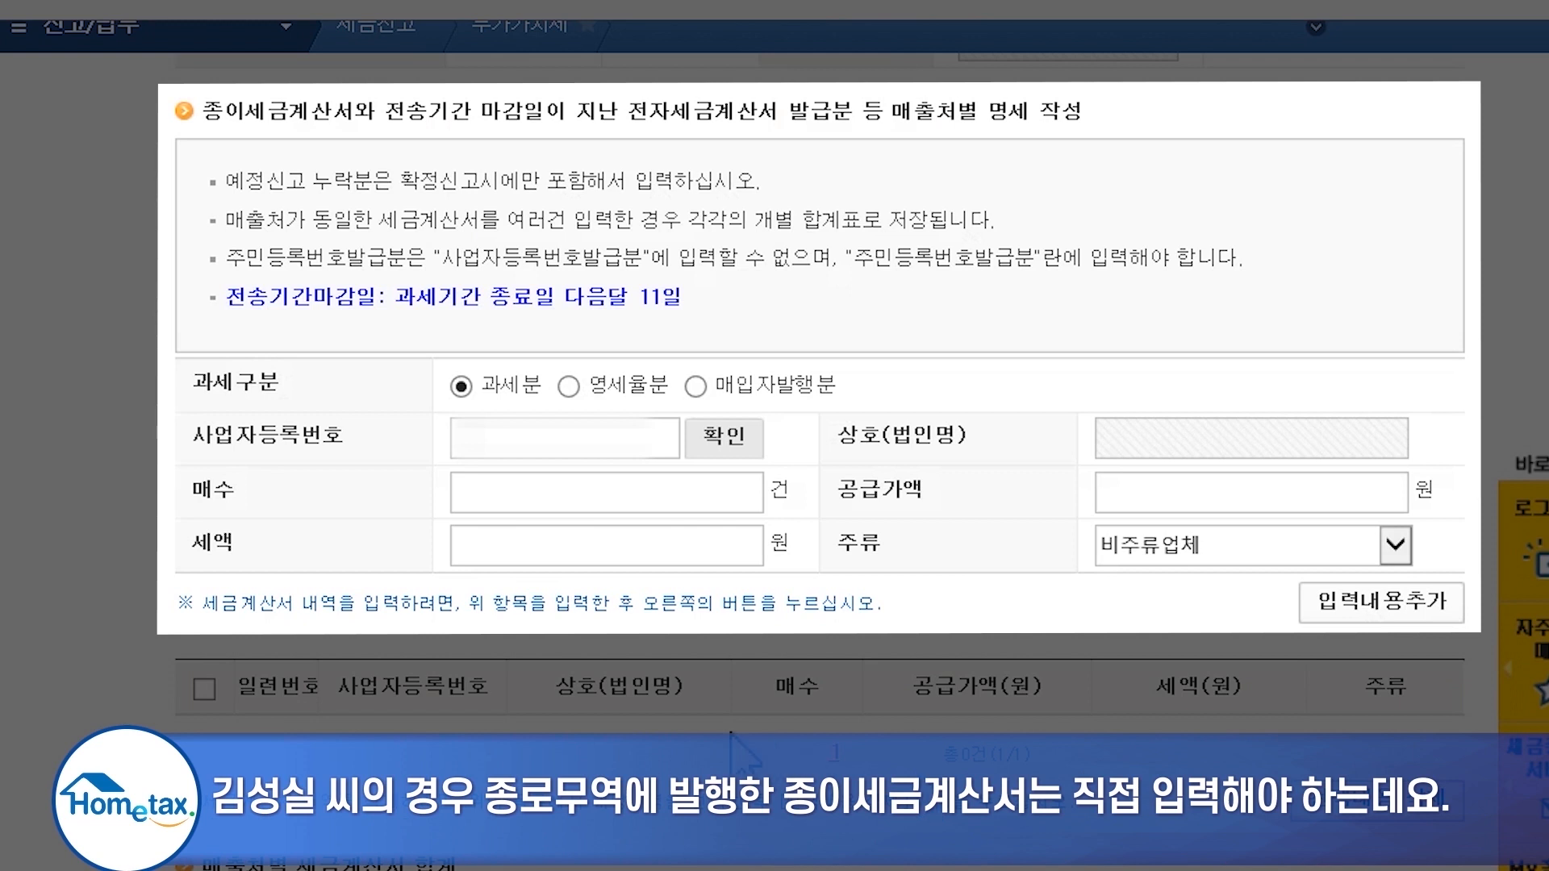
- Add a paper invoice entry for 종로무역 (2 invoices, 20,000,000 won supply) and complete the summary
click(581, 435)
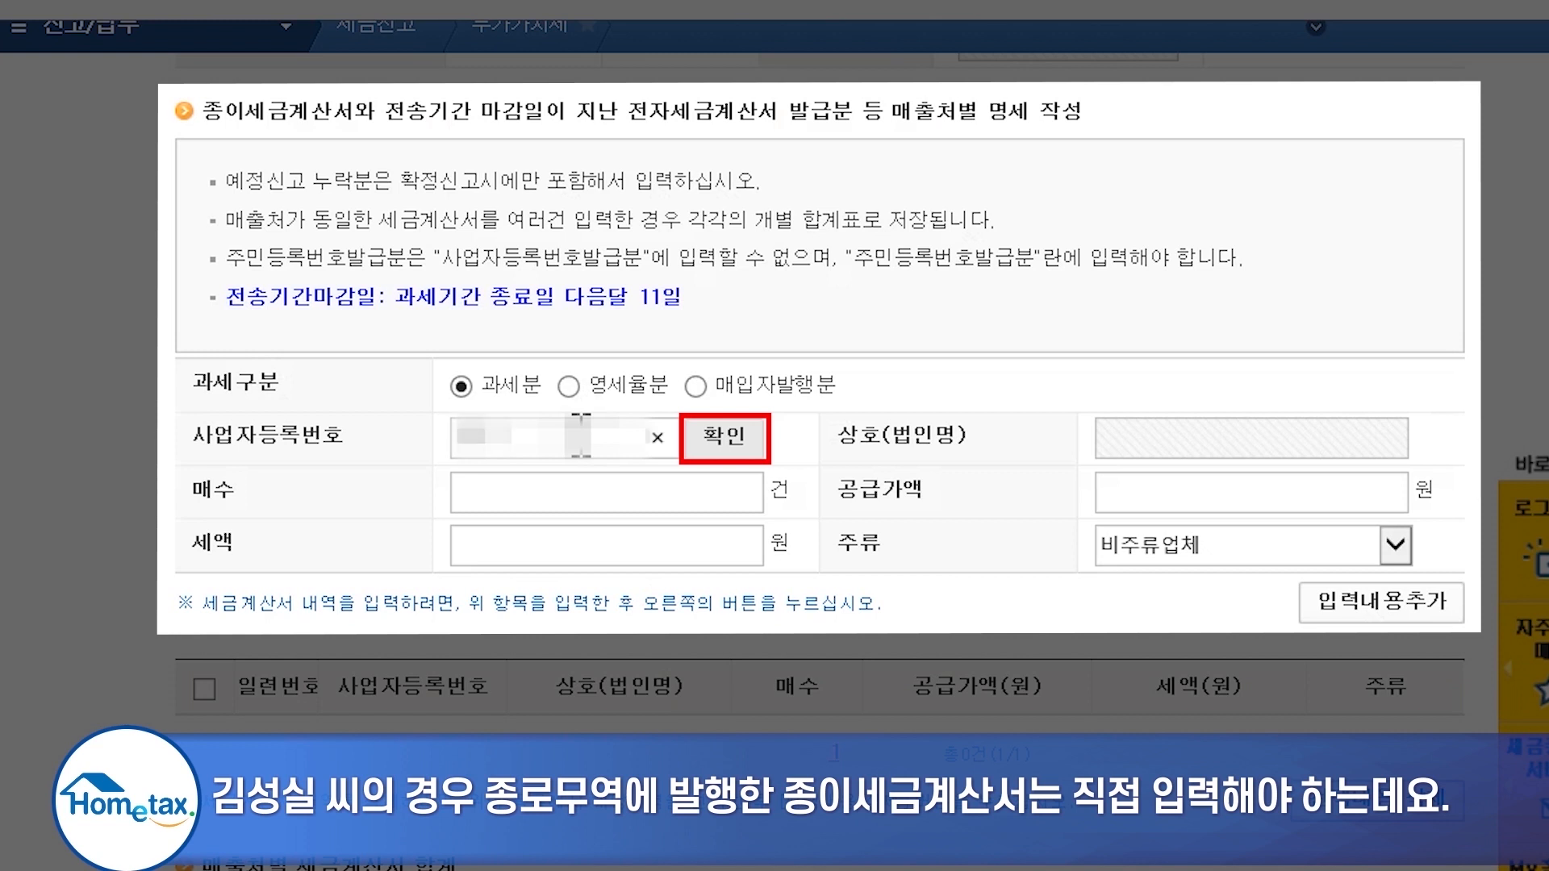
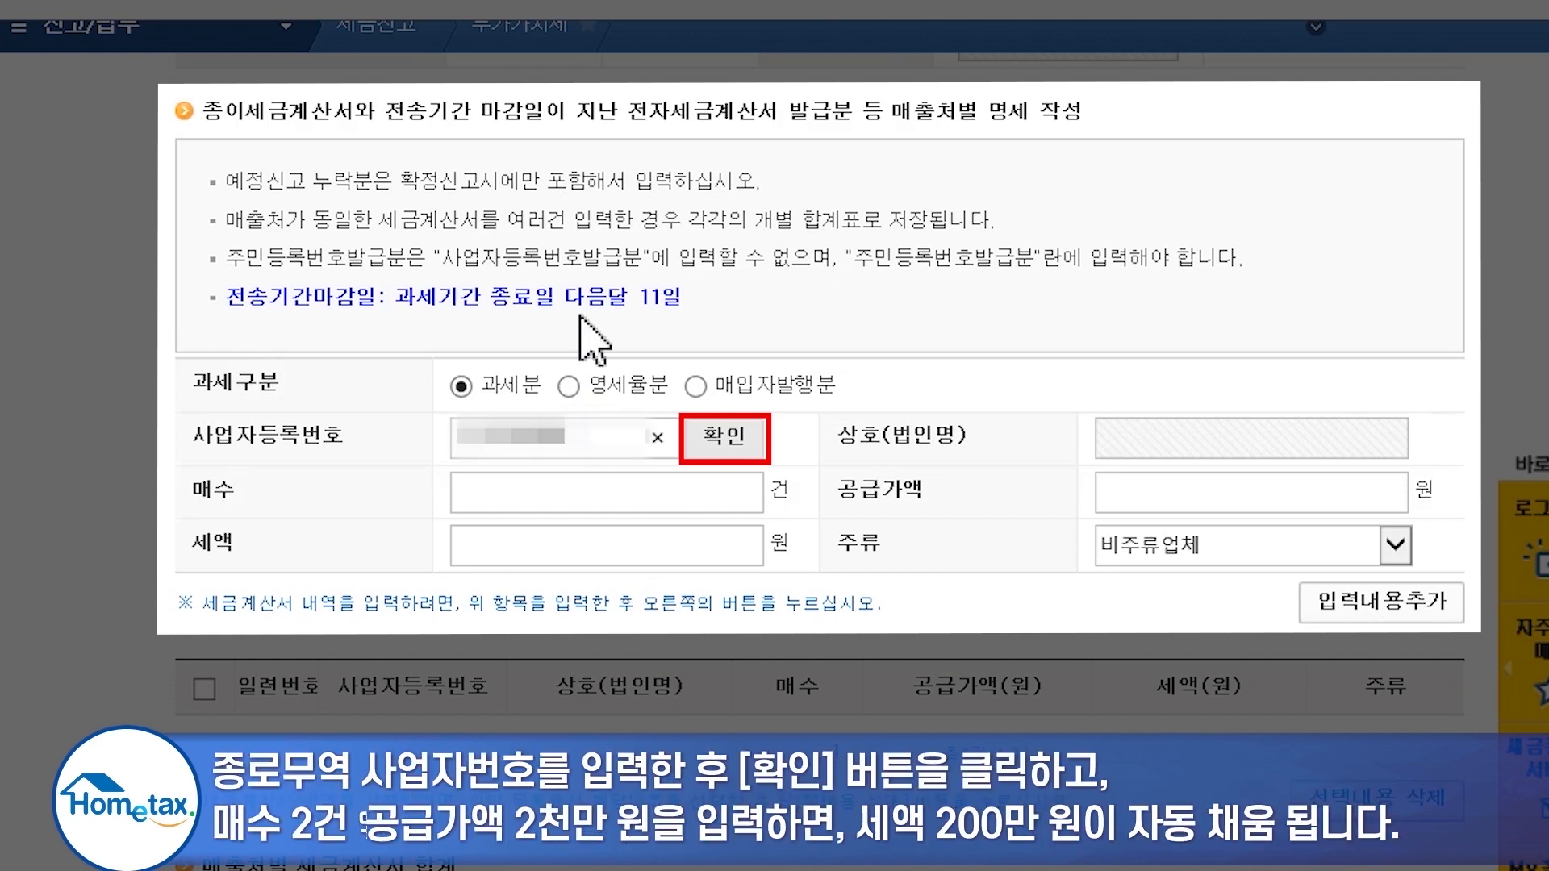
click(724, 439)
text(2)
click(1252, 504)
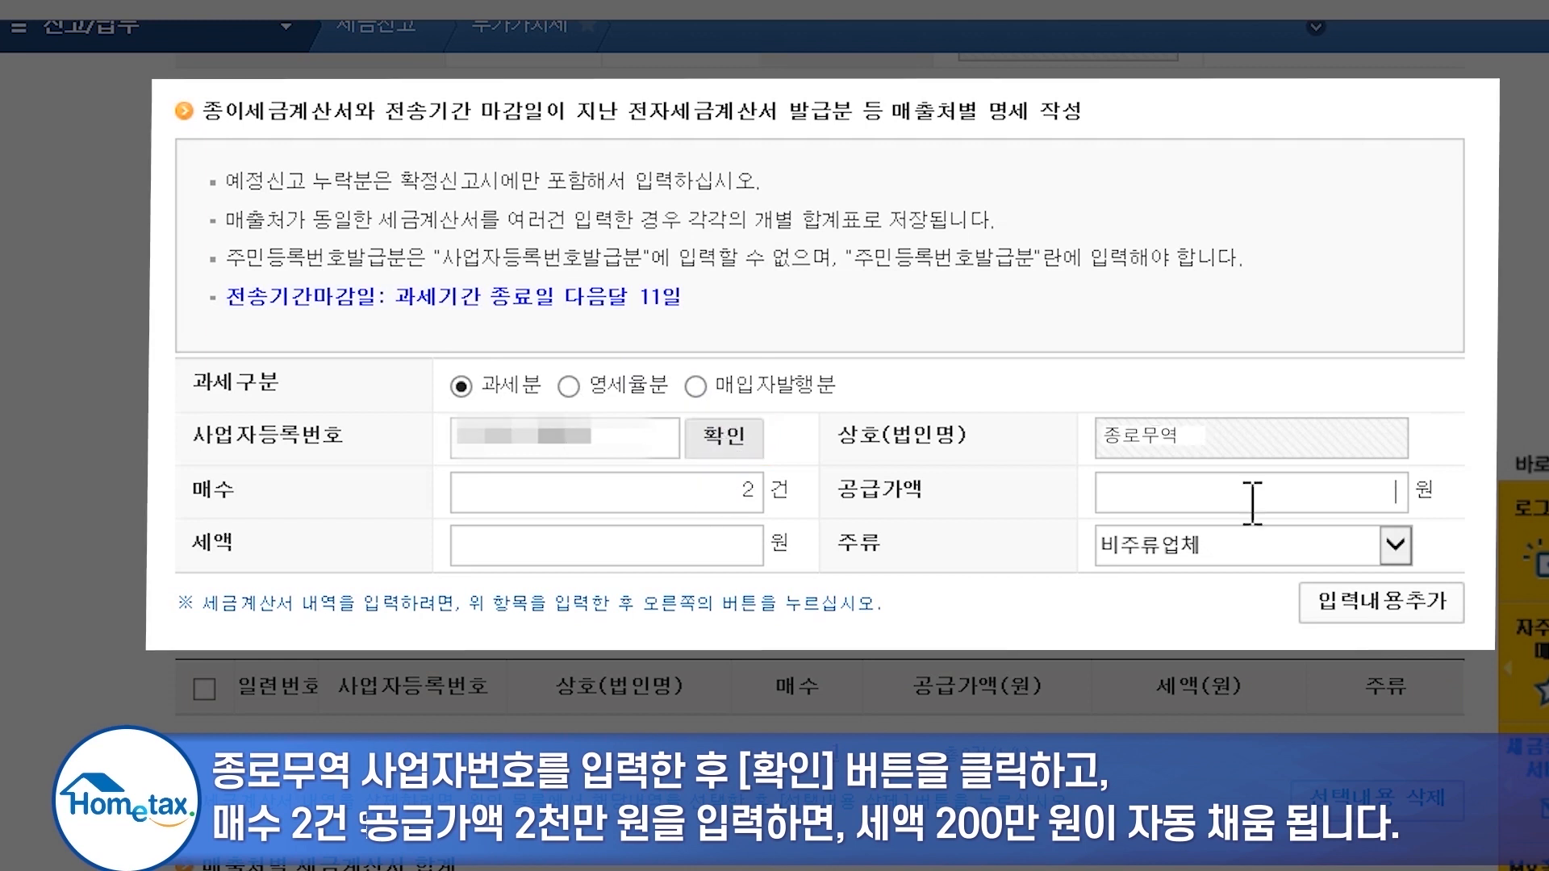
text(20000000)
click(1372, 607)
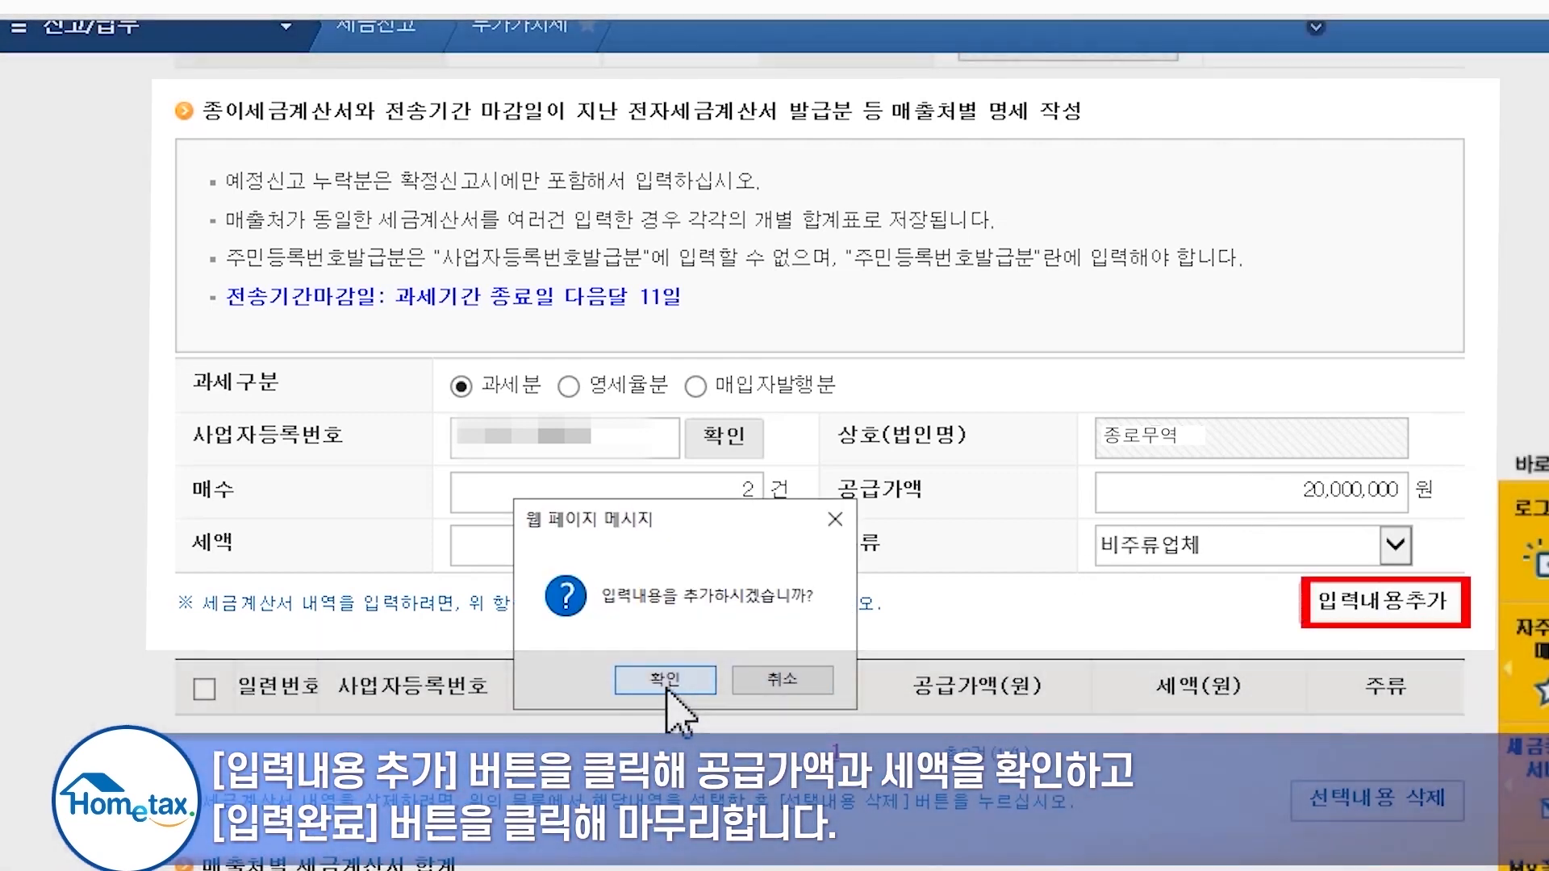
click(666, 679)
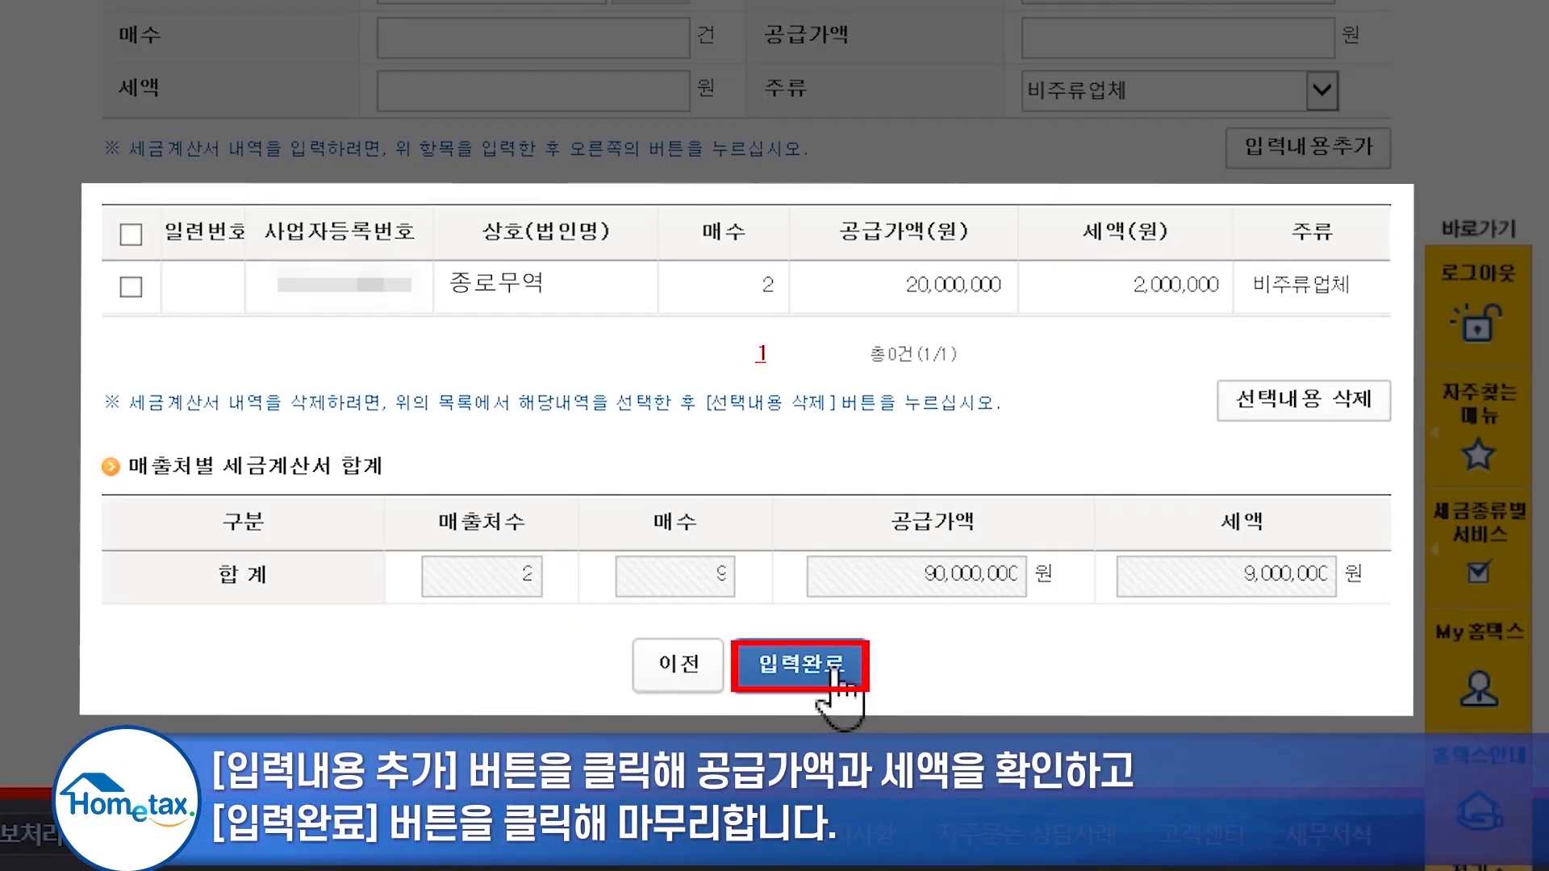
click(832, 658)
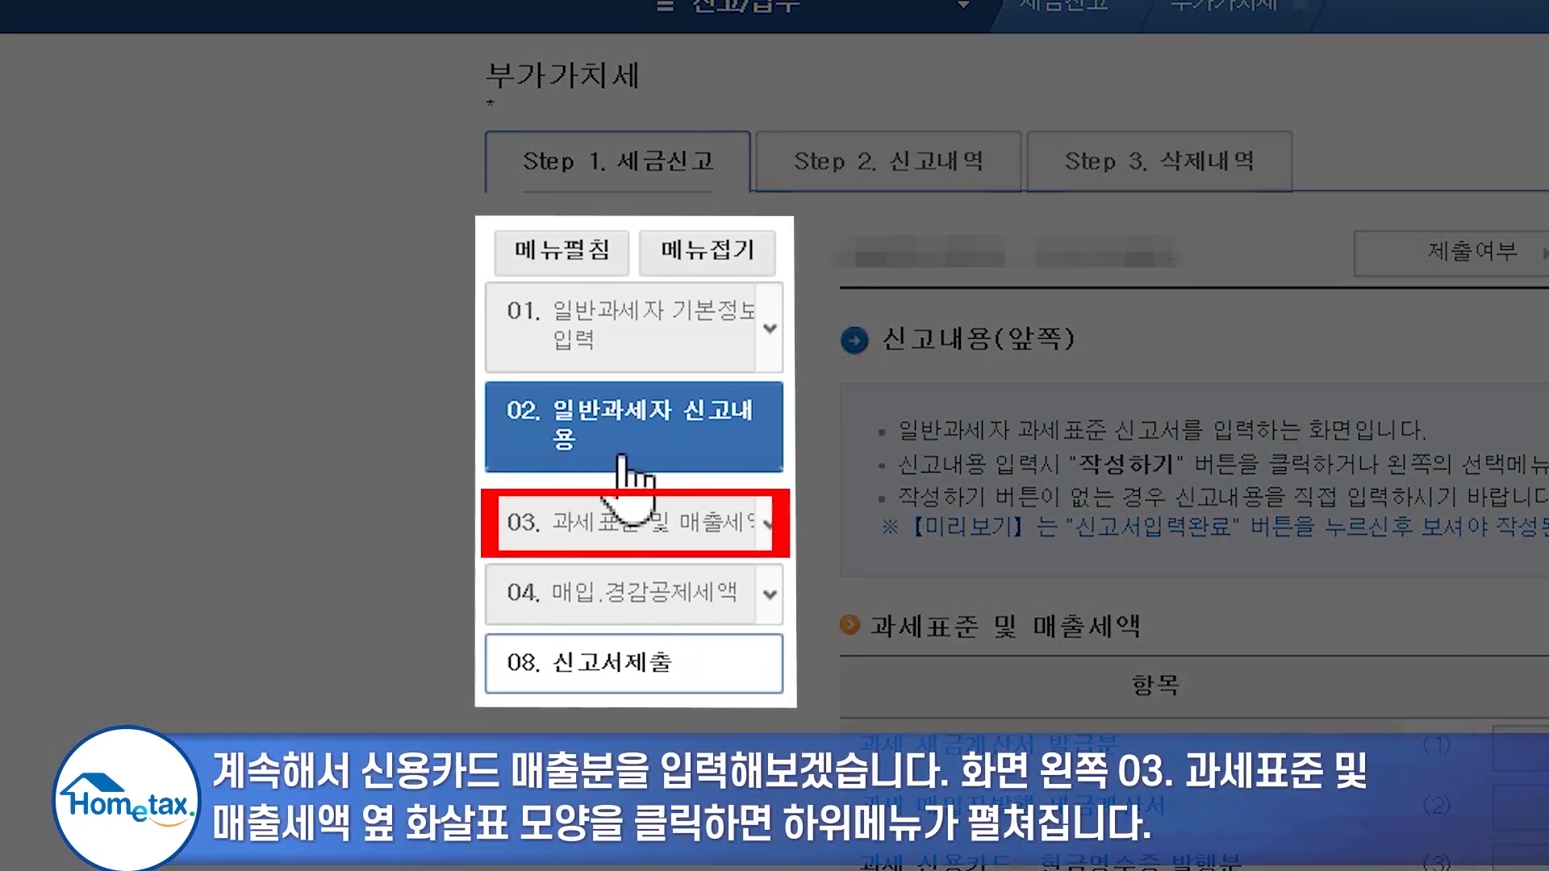
- Expand the tax-base section and open the credit-card sales slip issuance summary
click(769, 531)
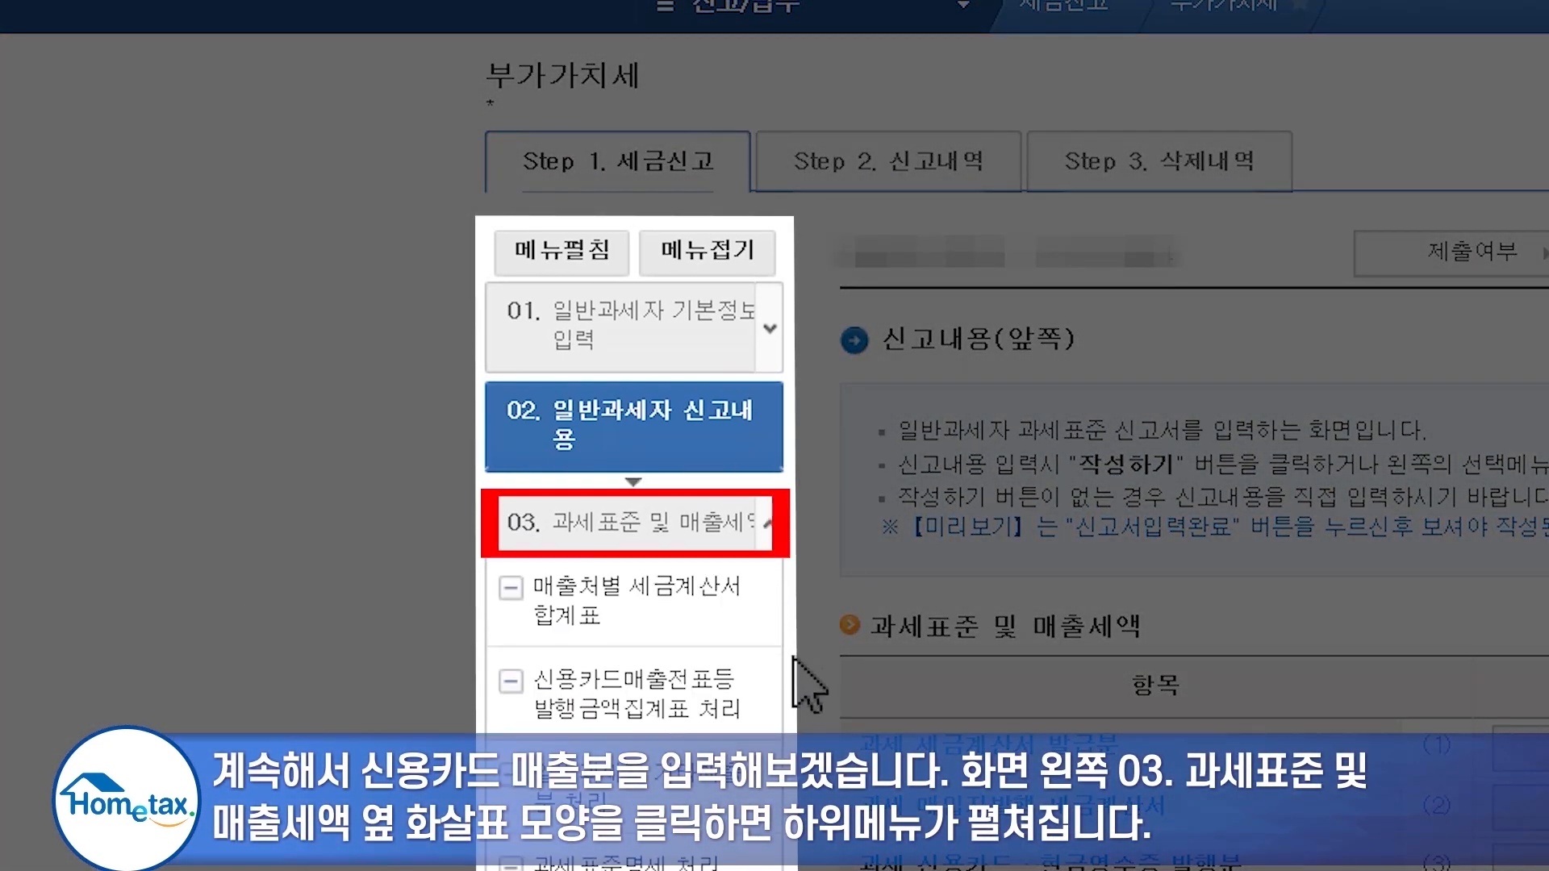
click(691, 692)
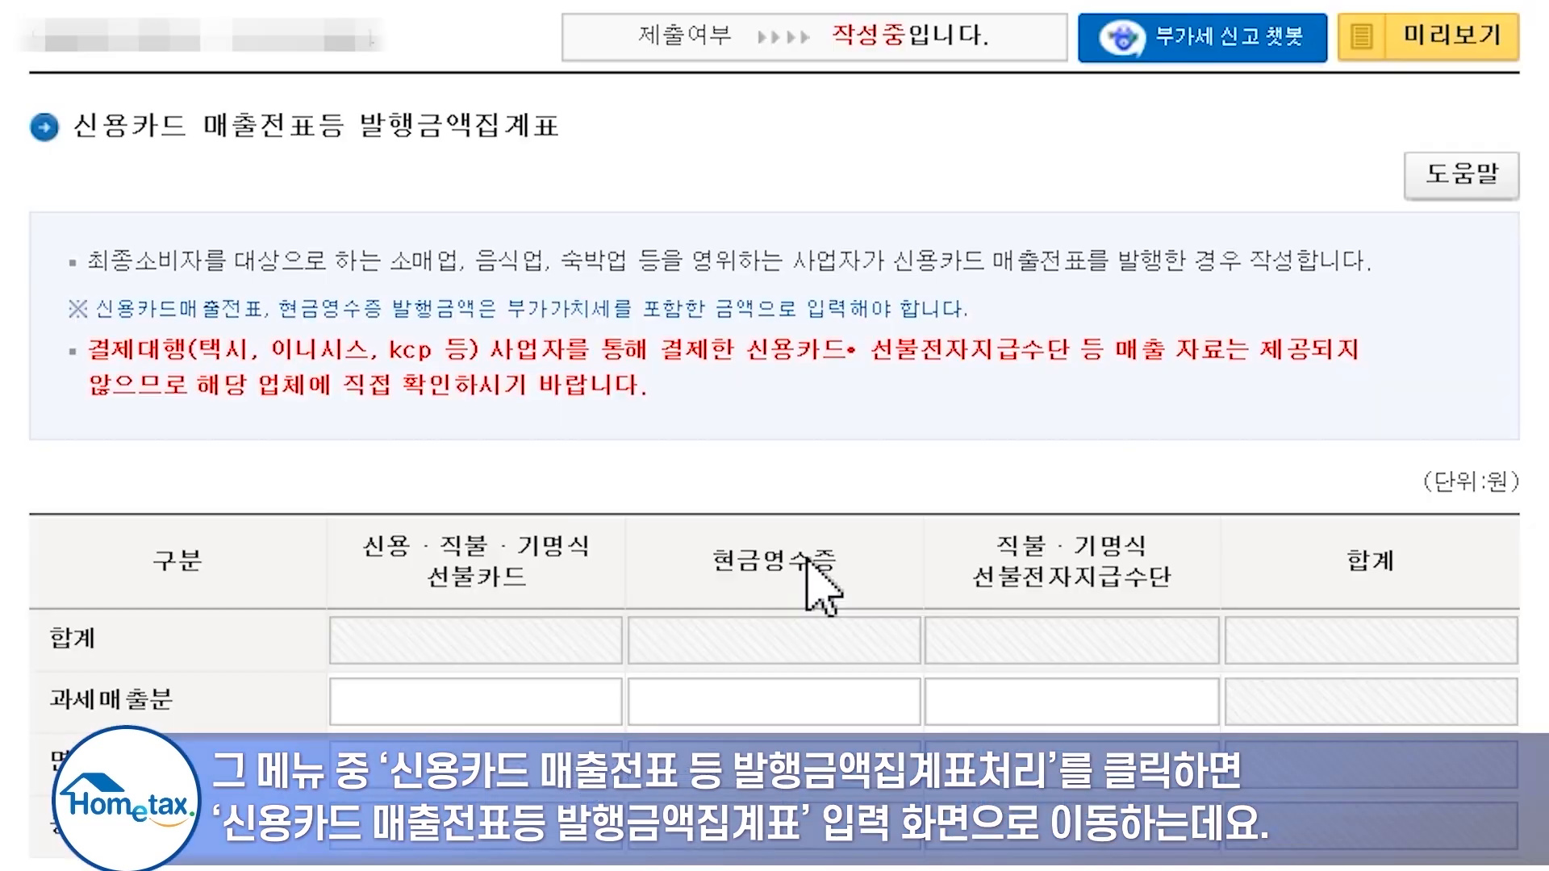
scroll(703, 593, down, 2)
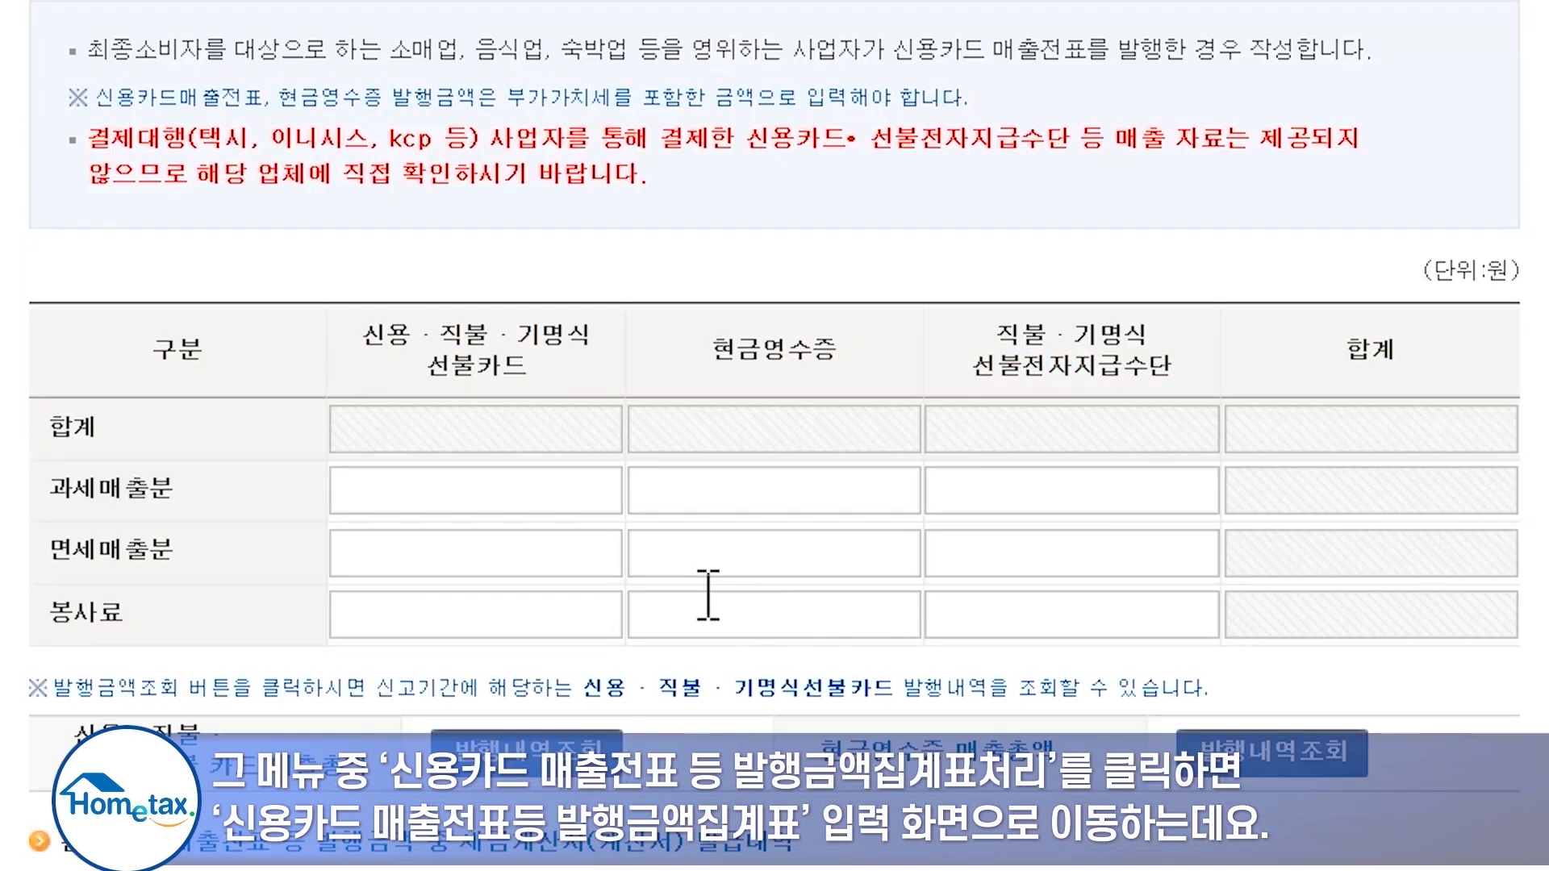
scroll(703, 596, down, 3)
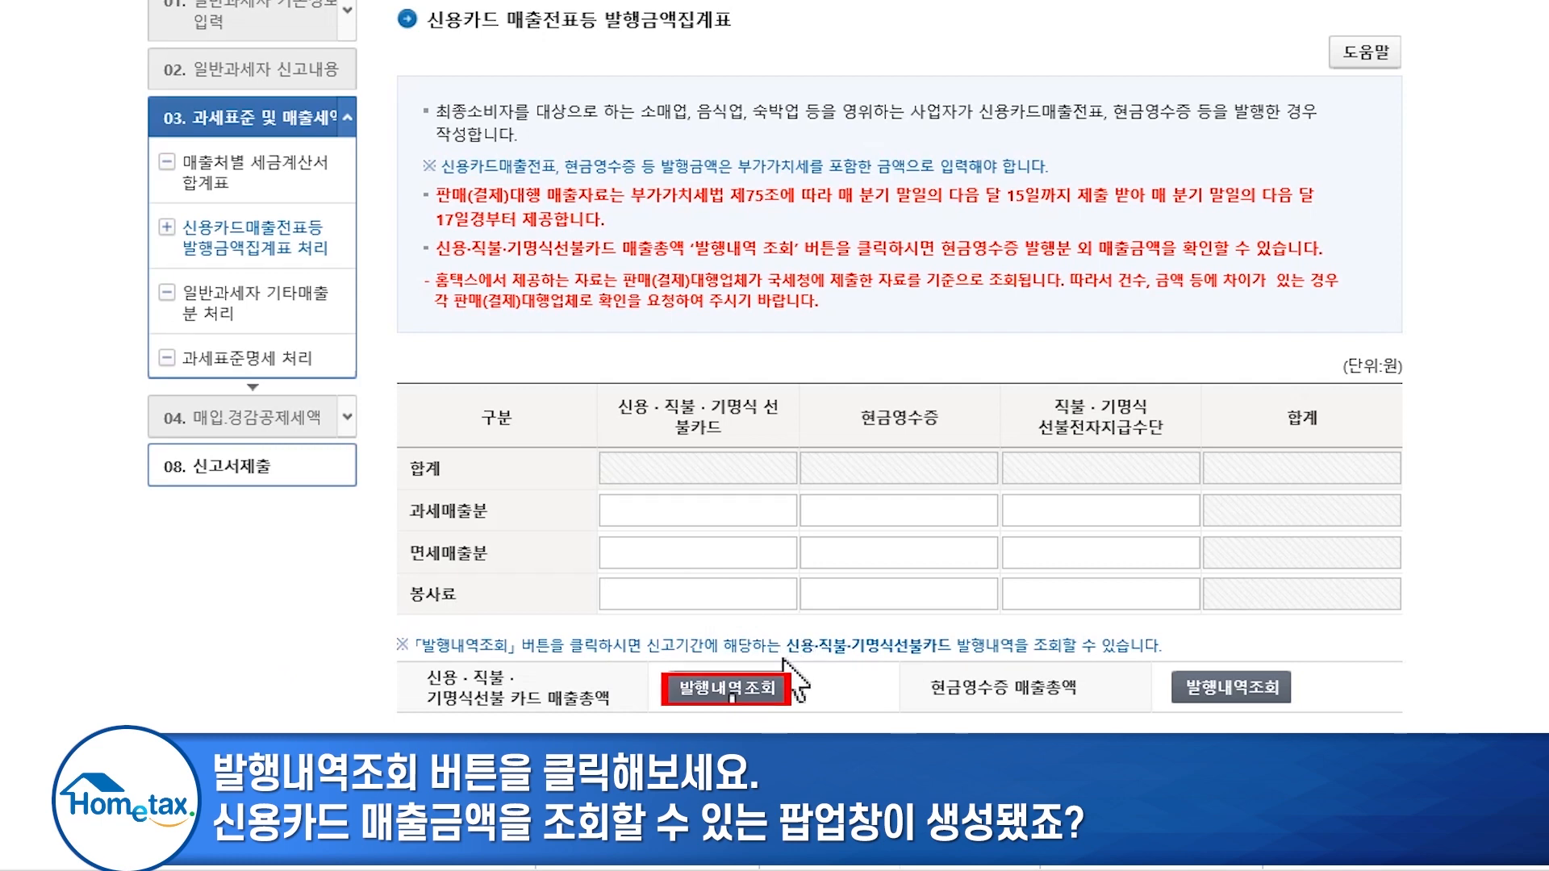
- Look up credit-card sales records for the selected starting and ending payment quarters
click(726, 687)
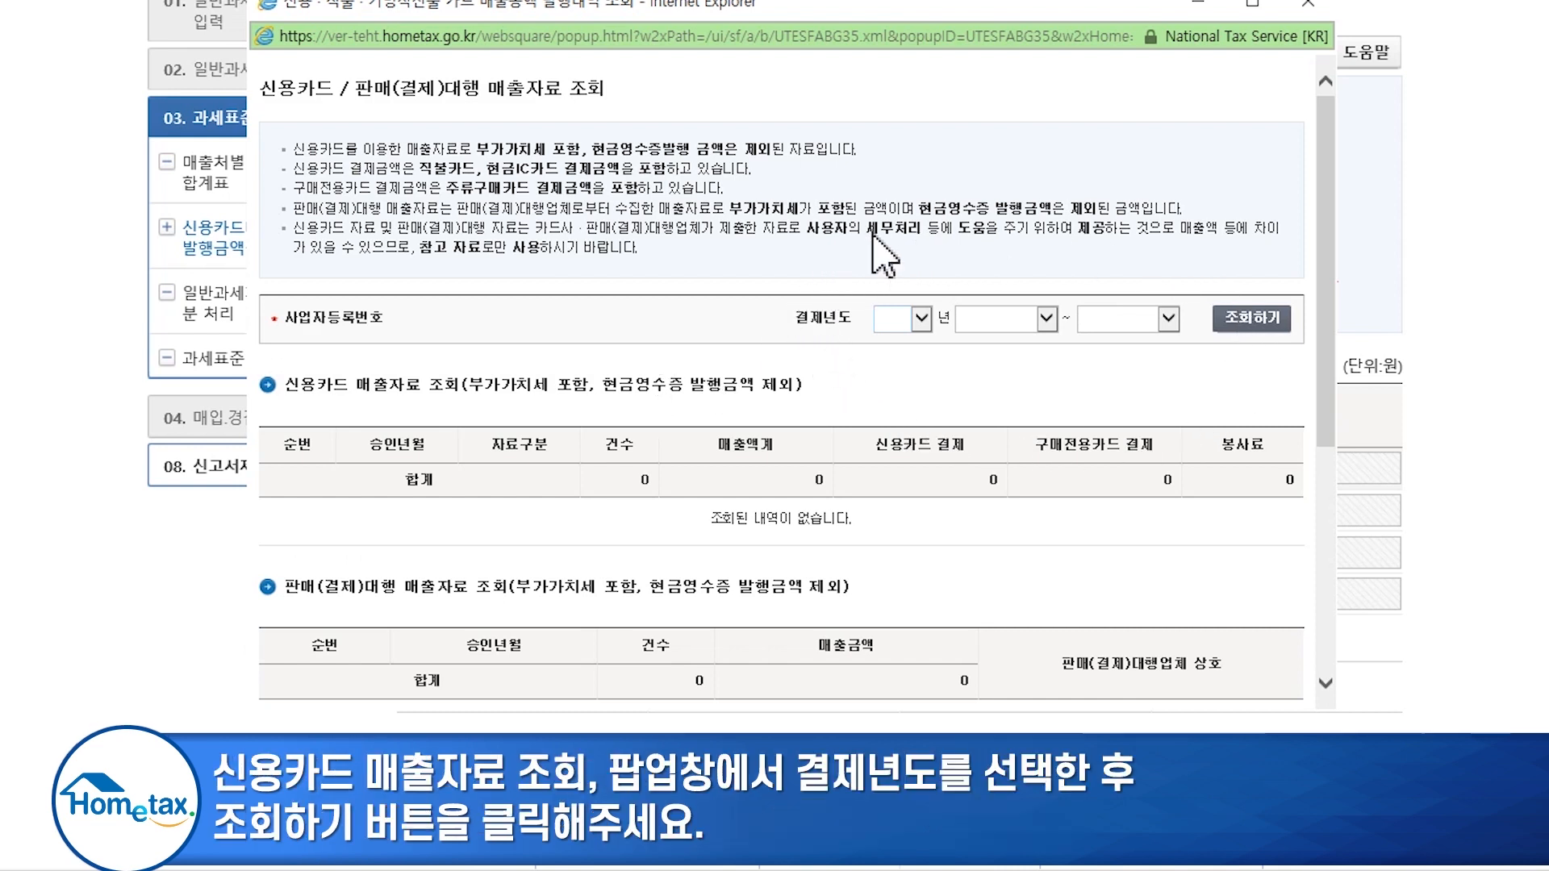
click(1005, 321)
click(1019, 320)
click(1118, 319)
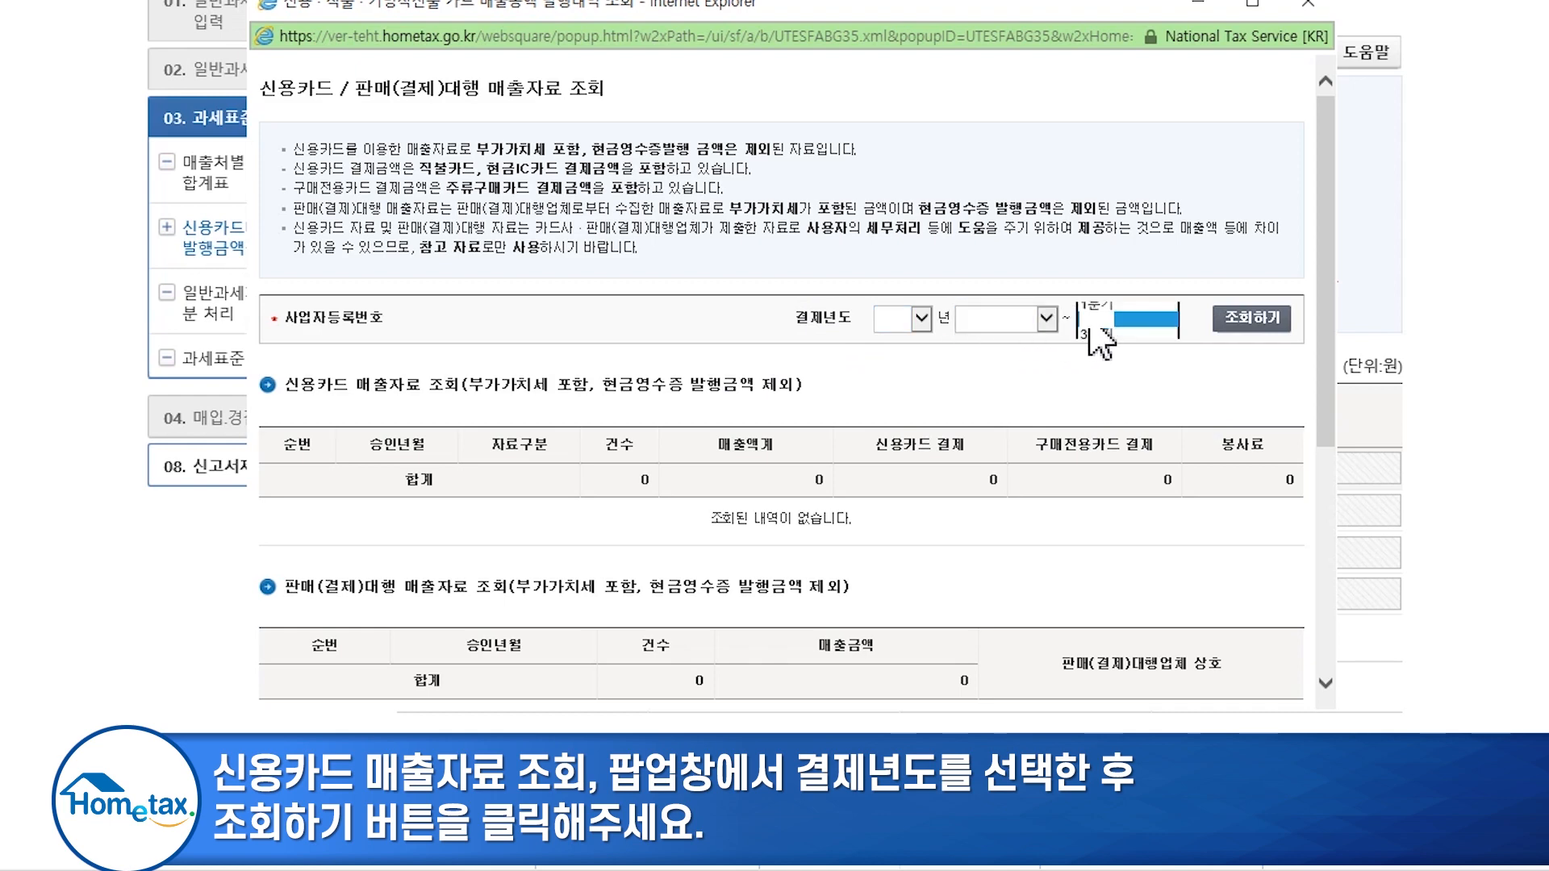
click(1122, 321)
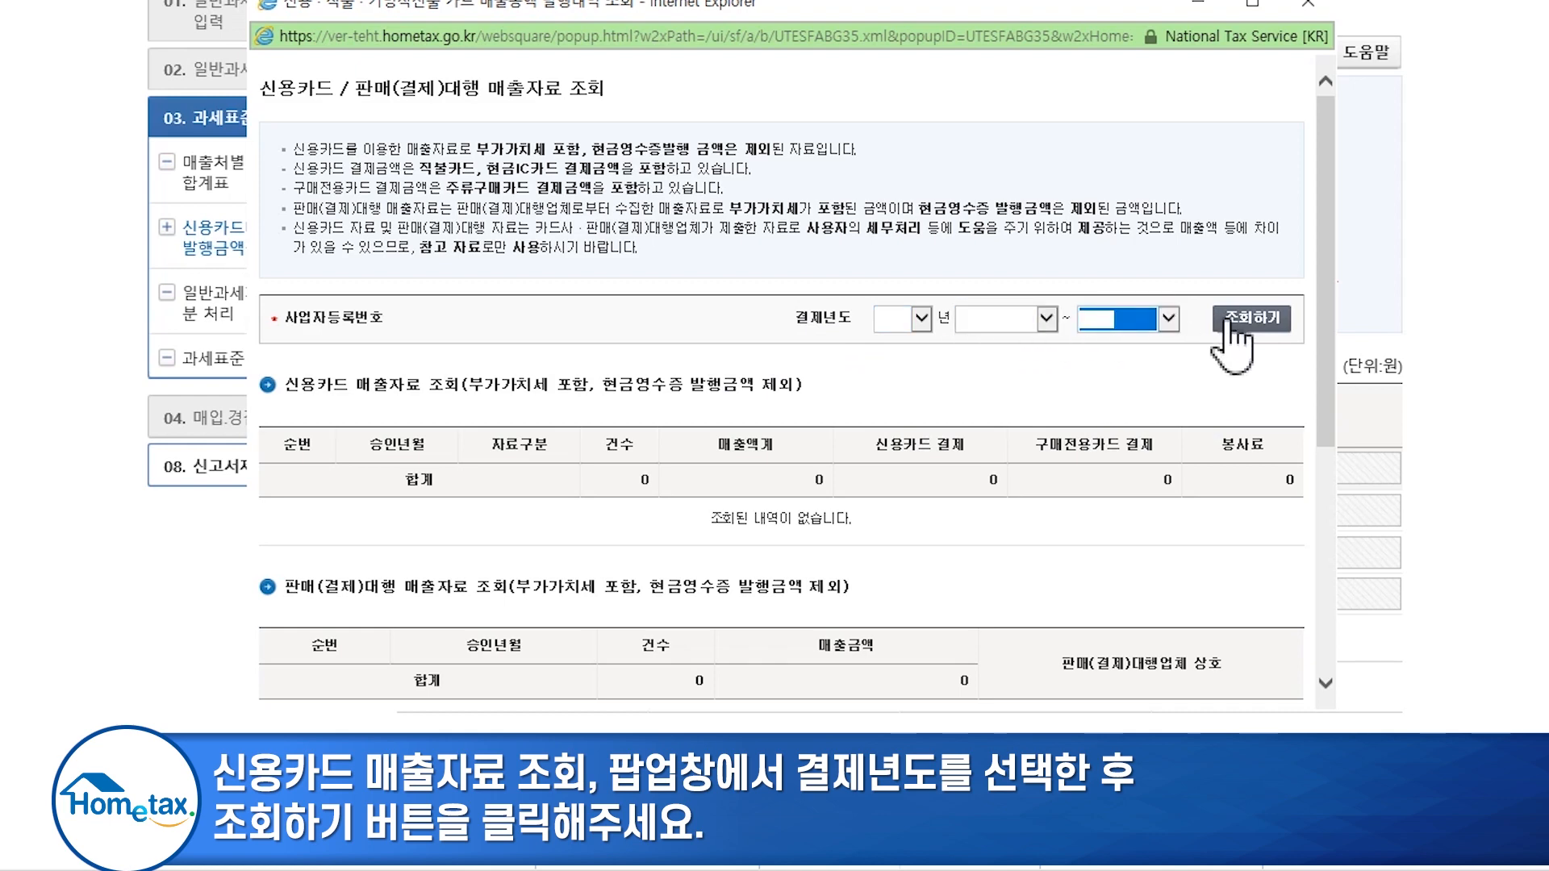
click(1226, 323)
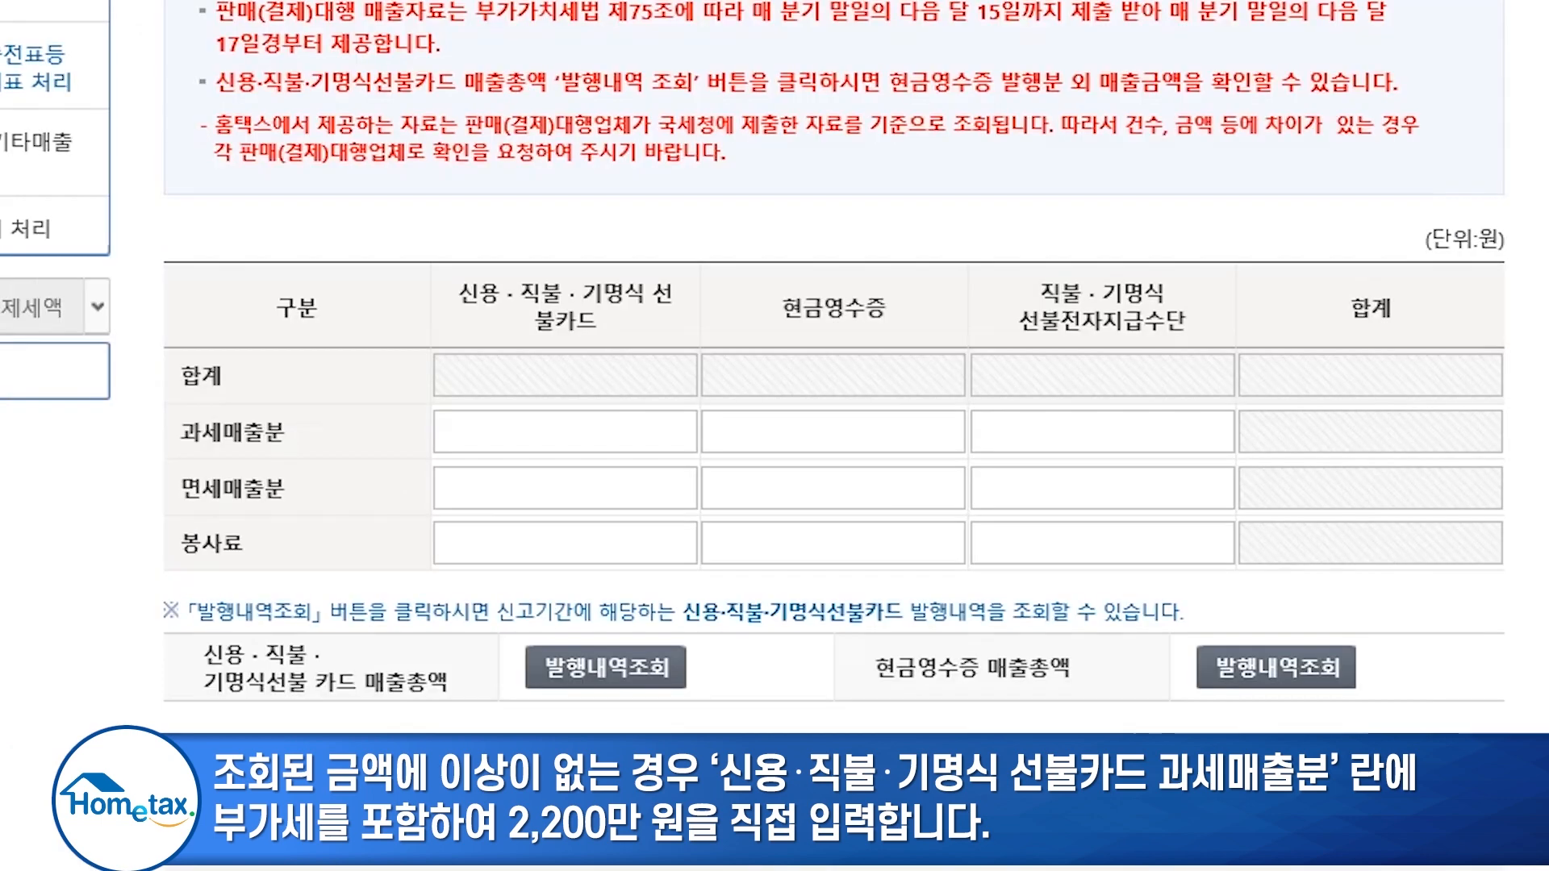
- Enter 22,000,000 won in 신용·직불 과세매출분 and 11,000,000 won in 세금계산서 발급금액
click(640, 427)
text(22000000)
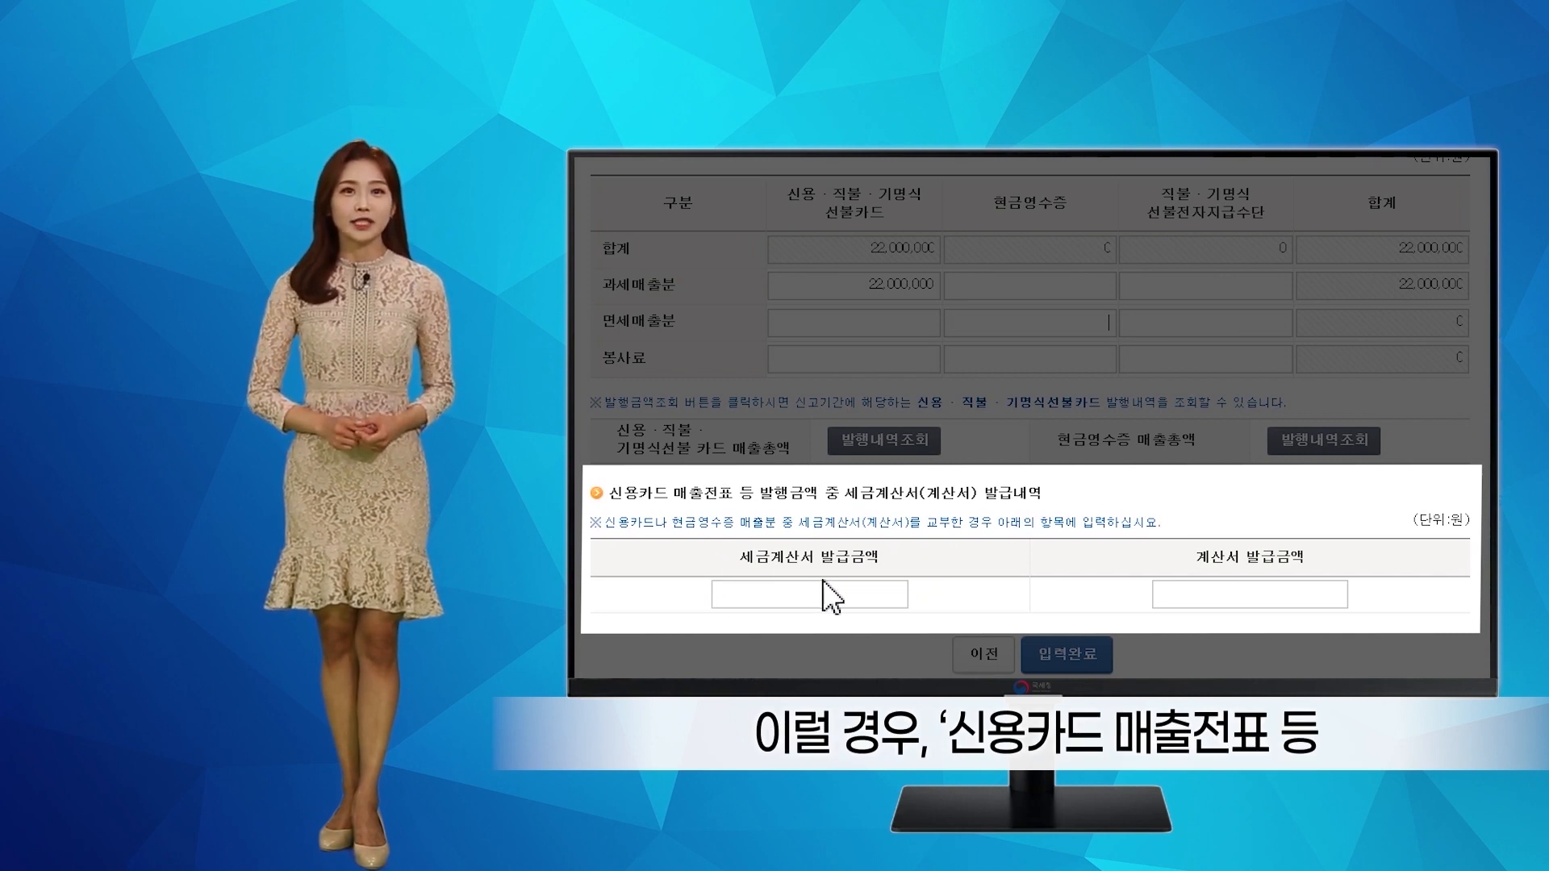
click(841, 591)
text(11000000)
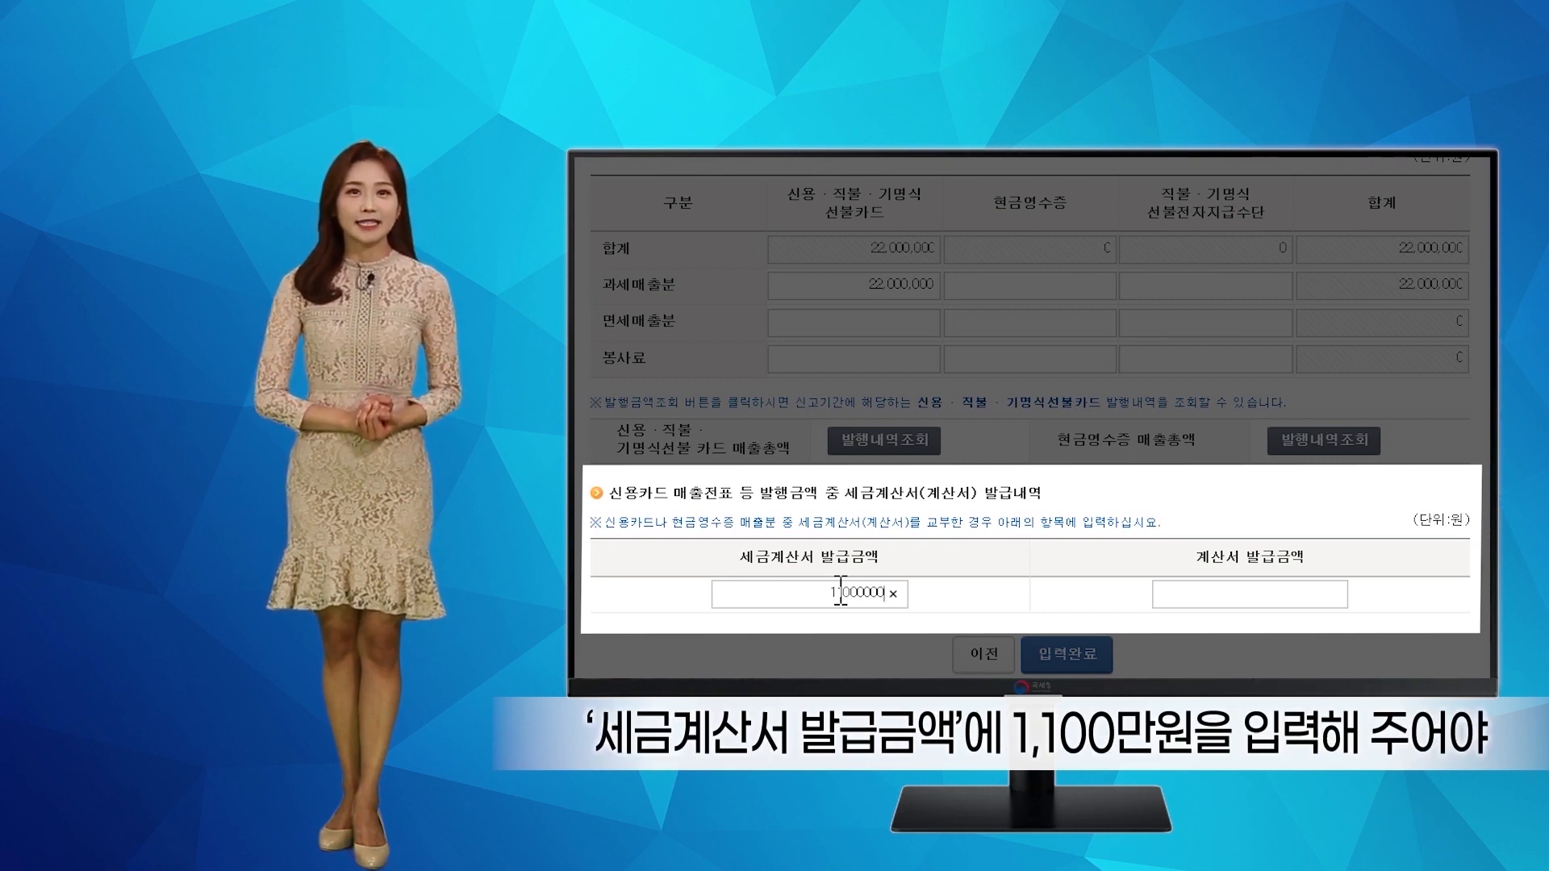
click(1150, 494)
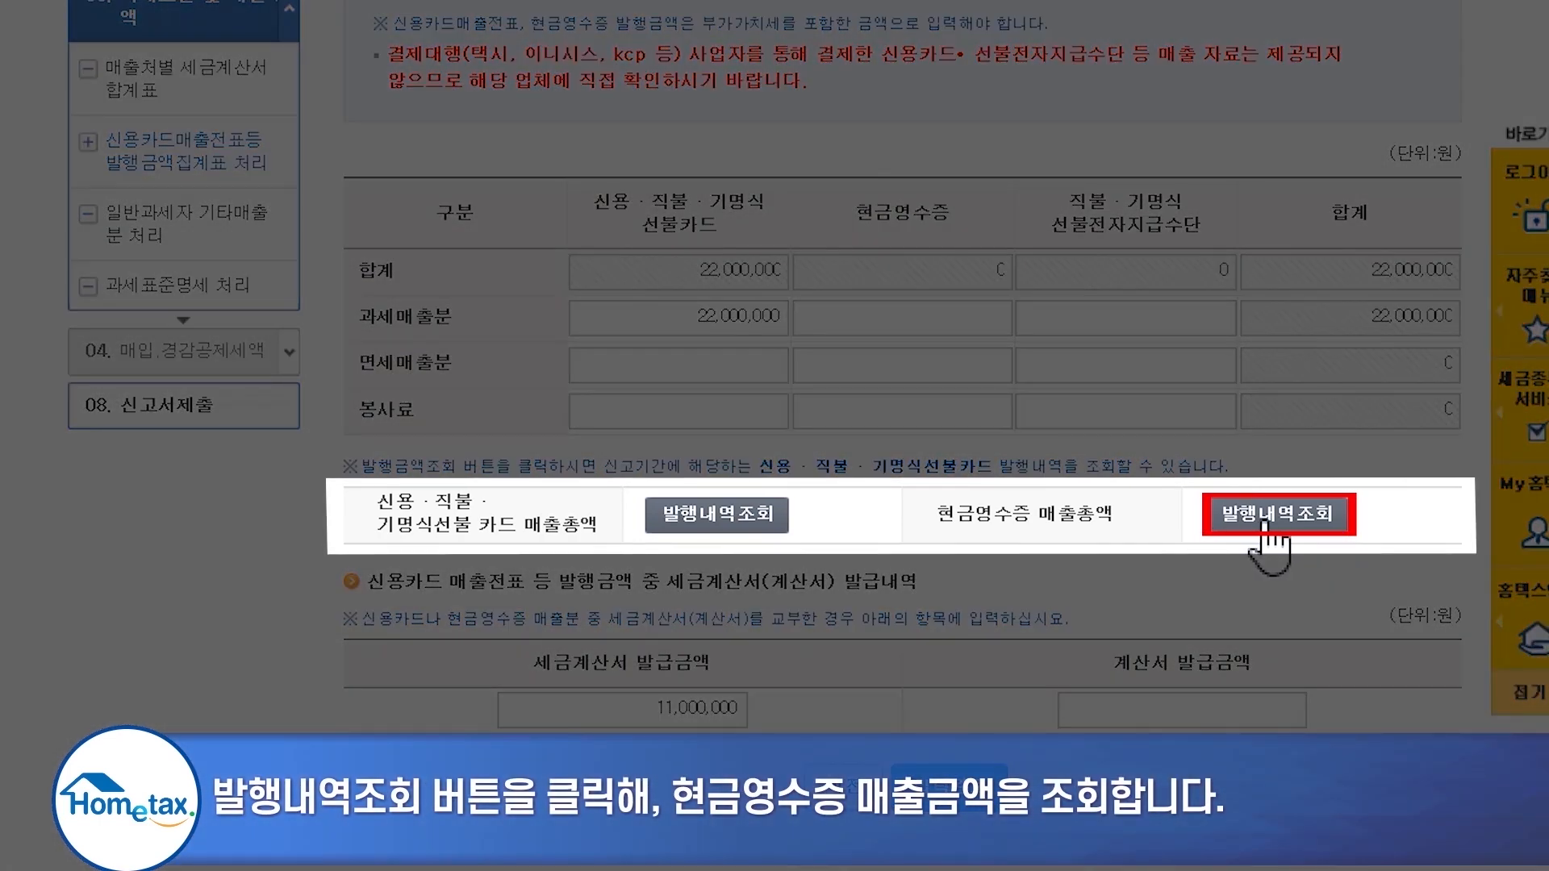
- Check the cash-receipt sales history, then enter 4,400,000 won taxable cash-receipt sales and finish
click(1264, 522)
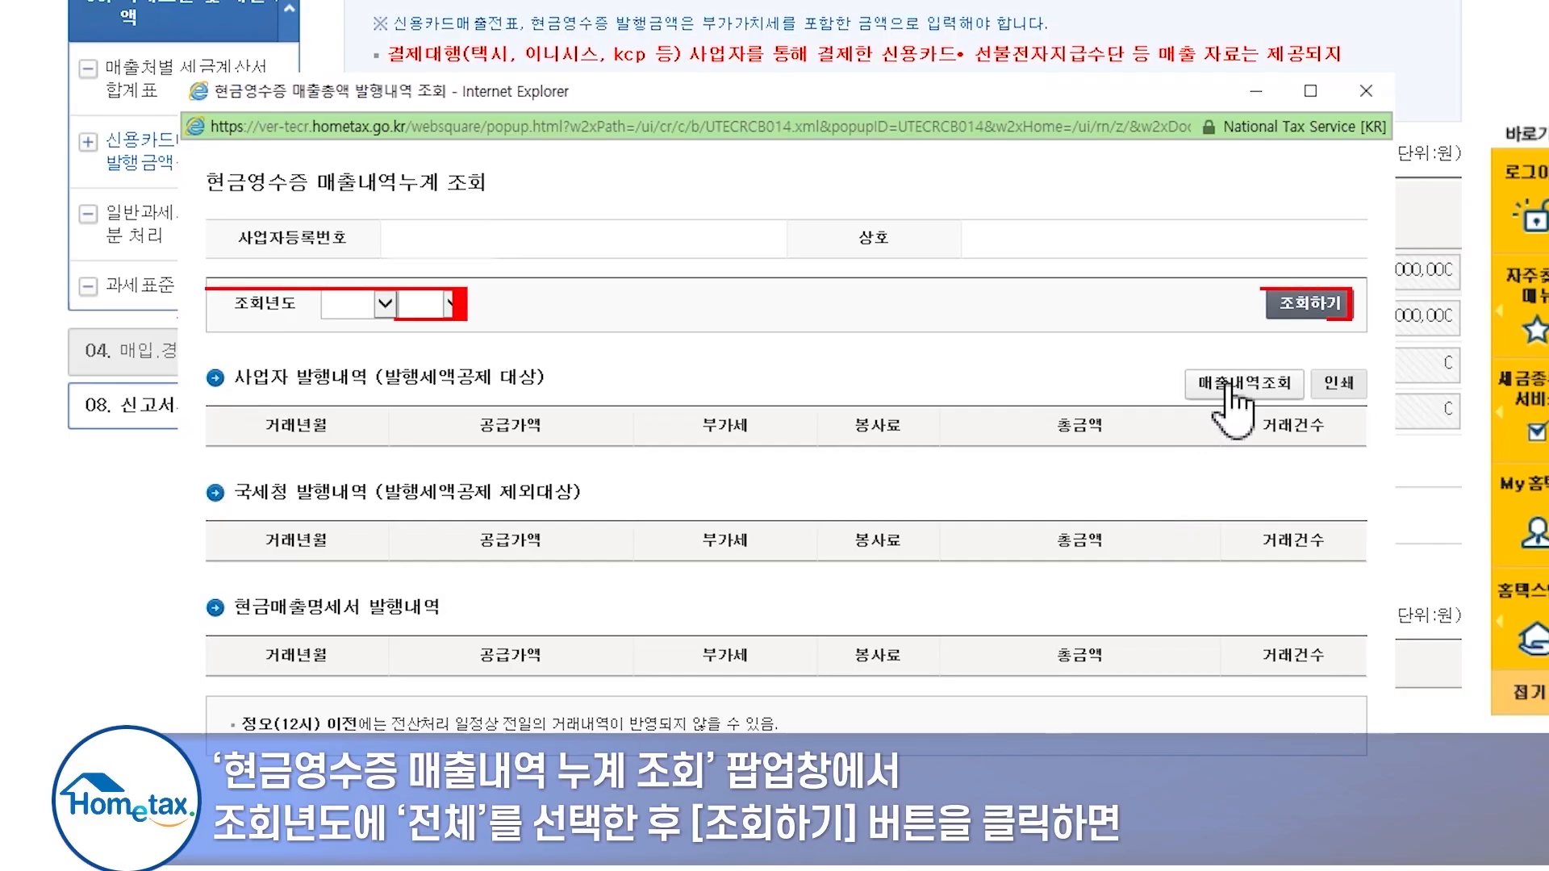
click(1303, 305)
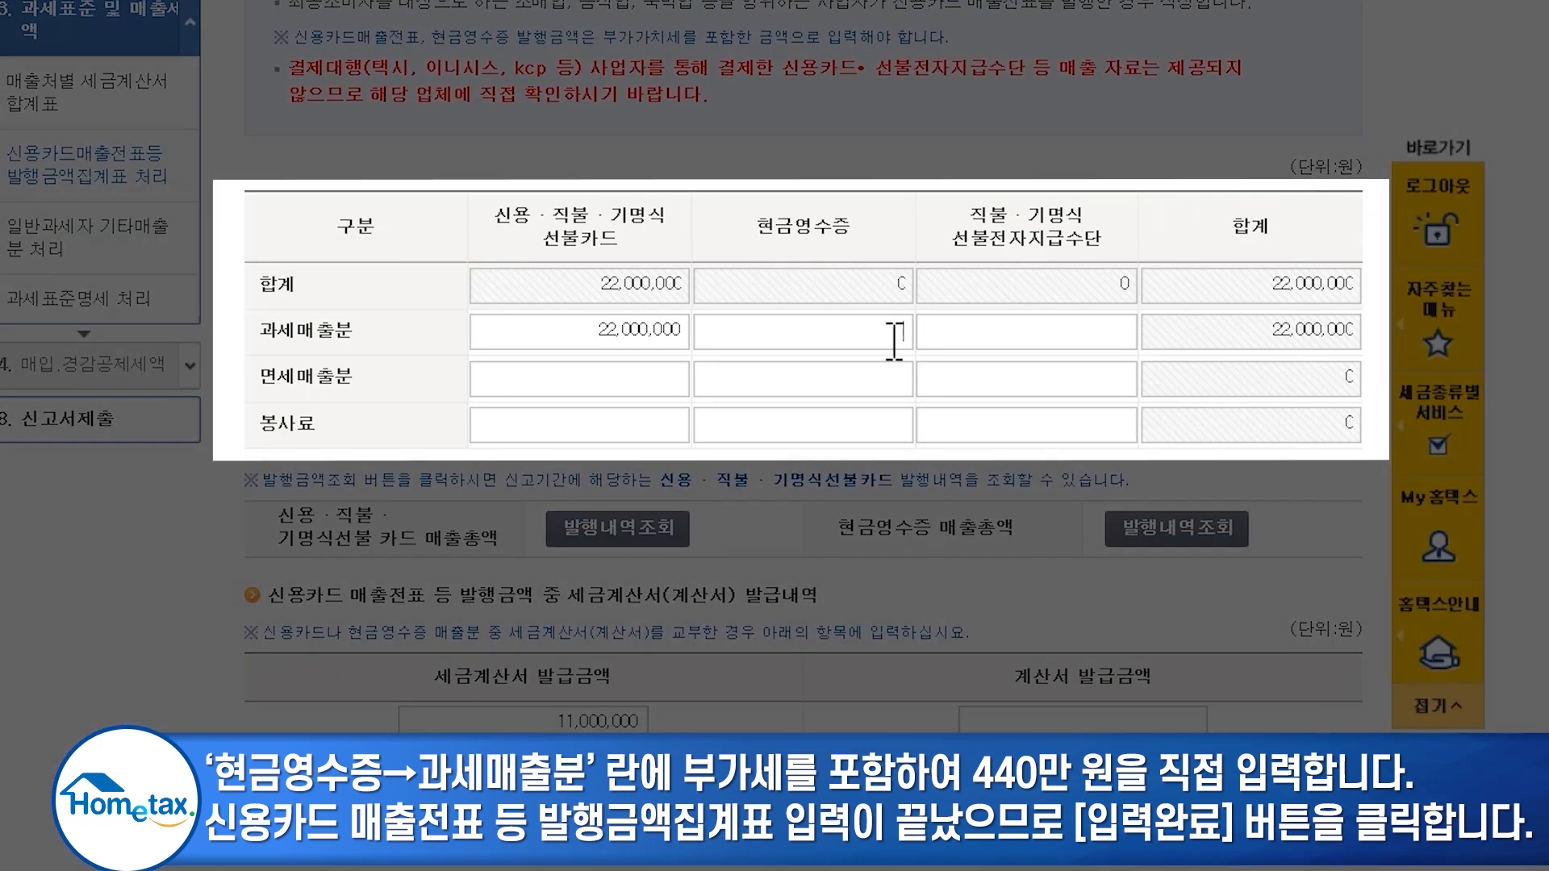
click(894, 339)
text(4400000)
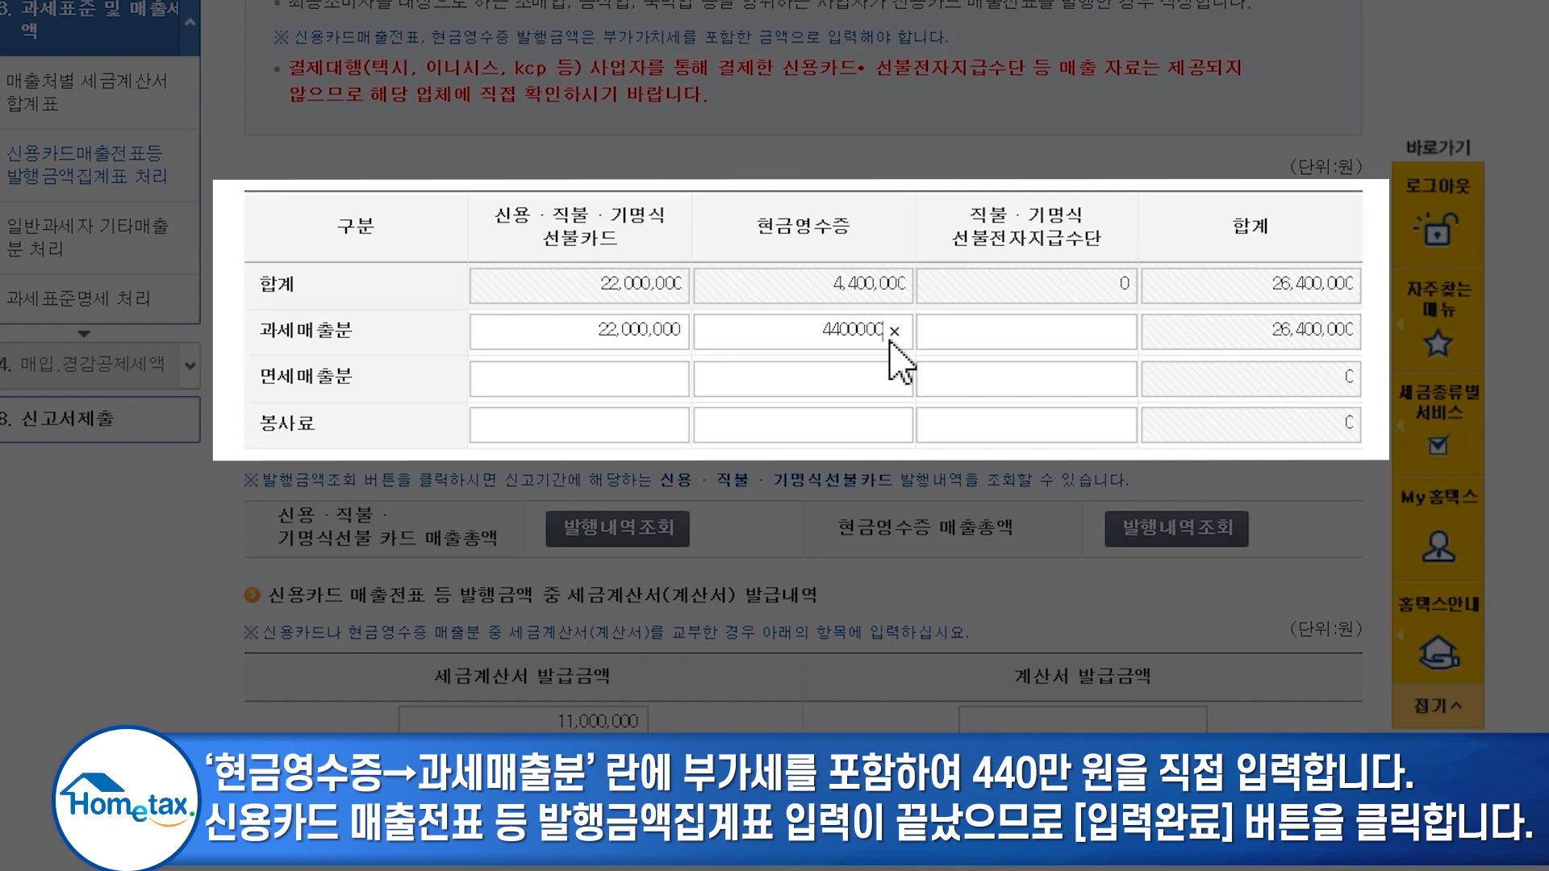
click(1029, 584)
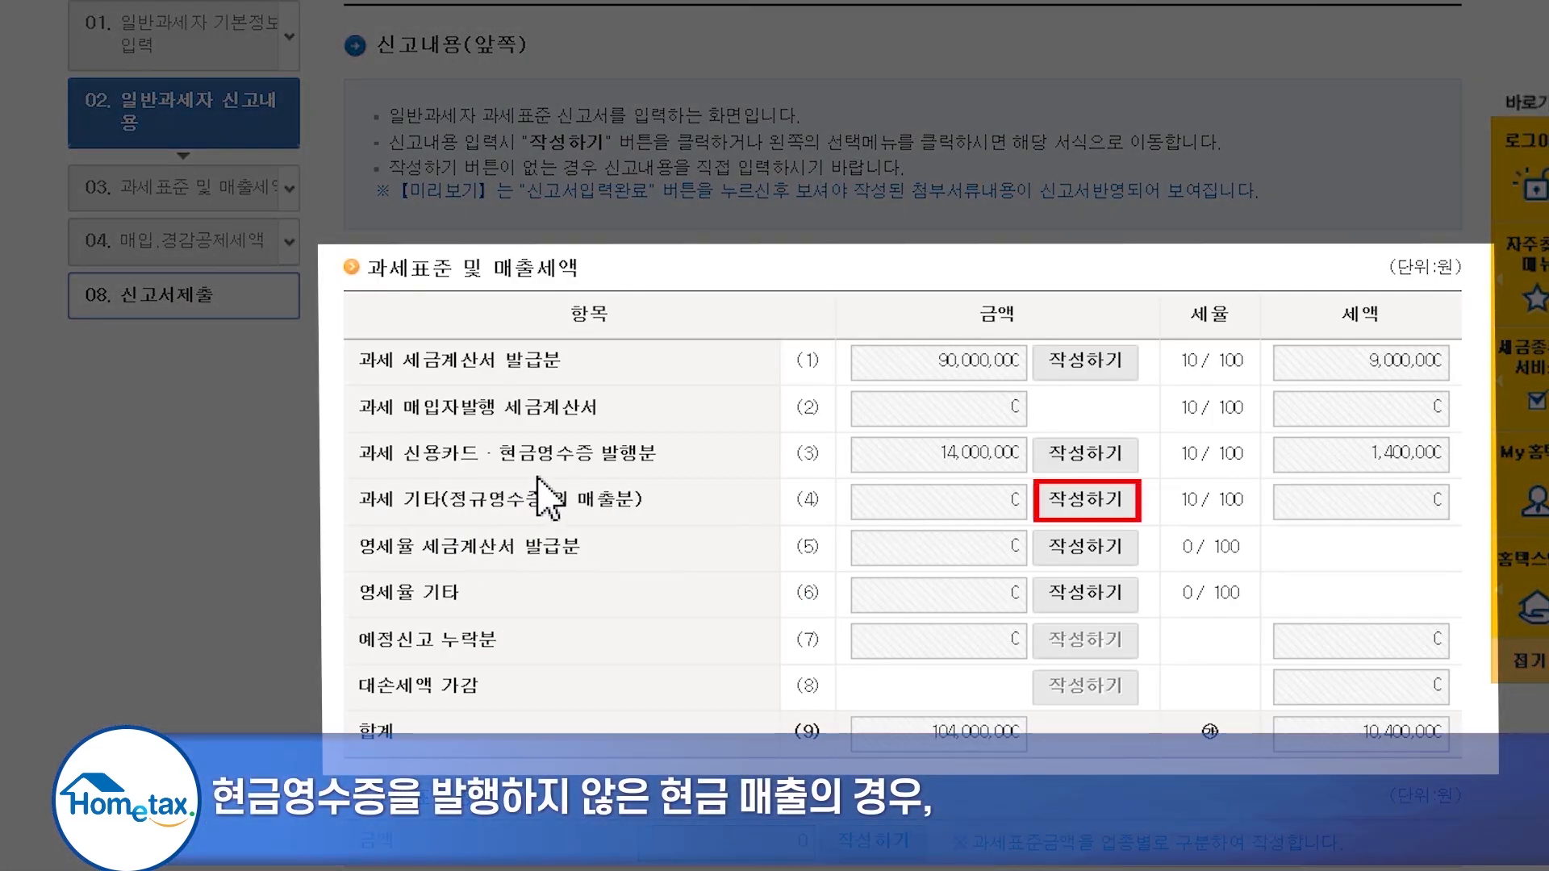
- Enter 1,000,000 won as other taxable sales in row (4) and confirm the save
click(1087, 497)
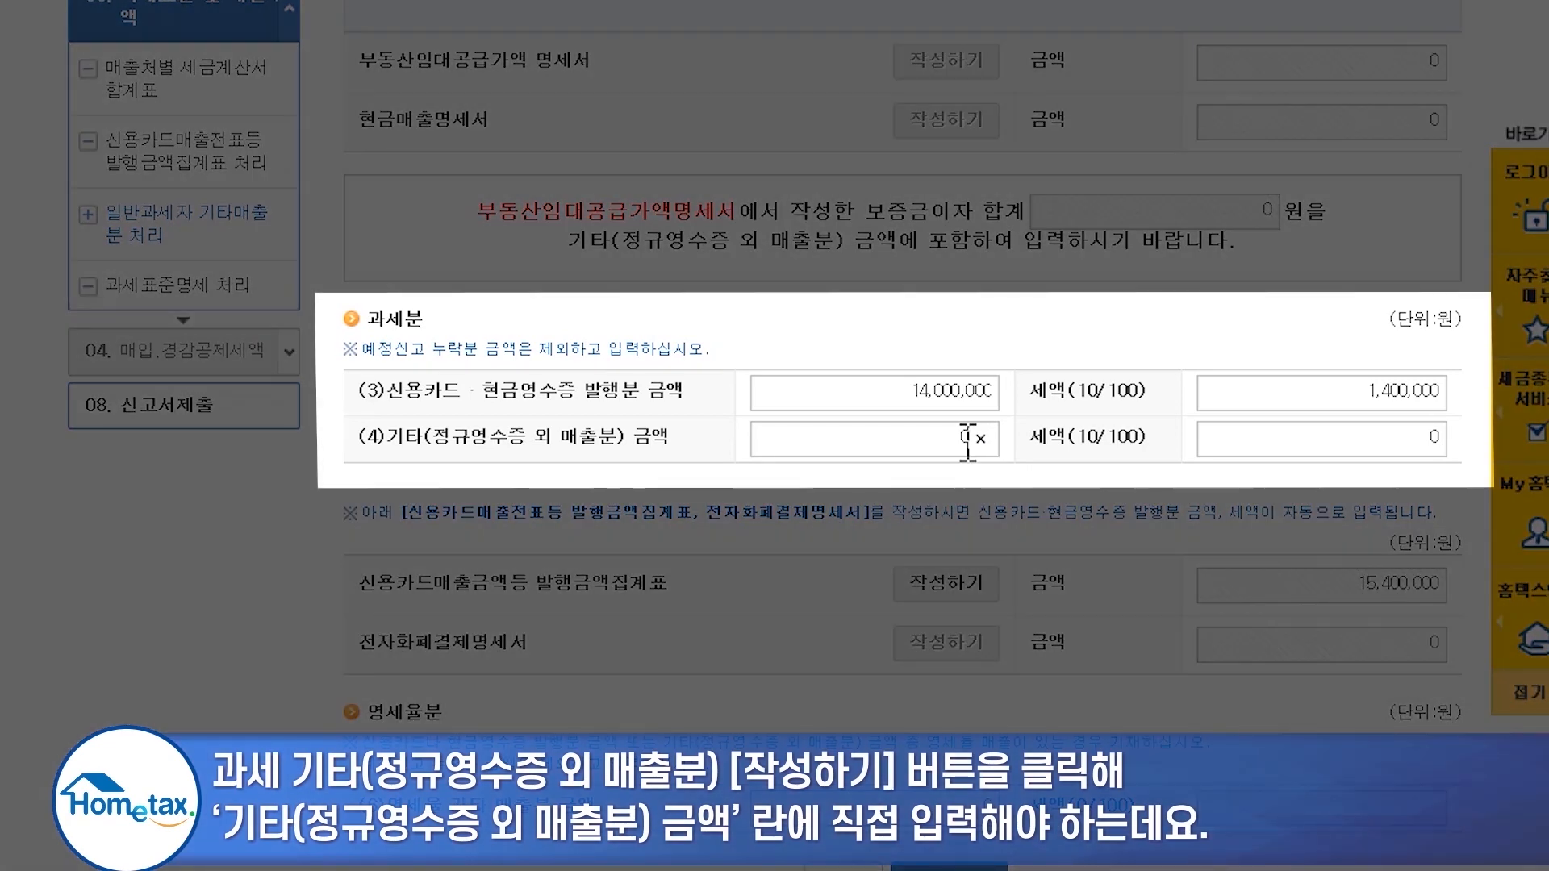
text(1000000)
click(694, 439)
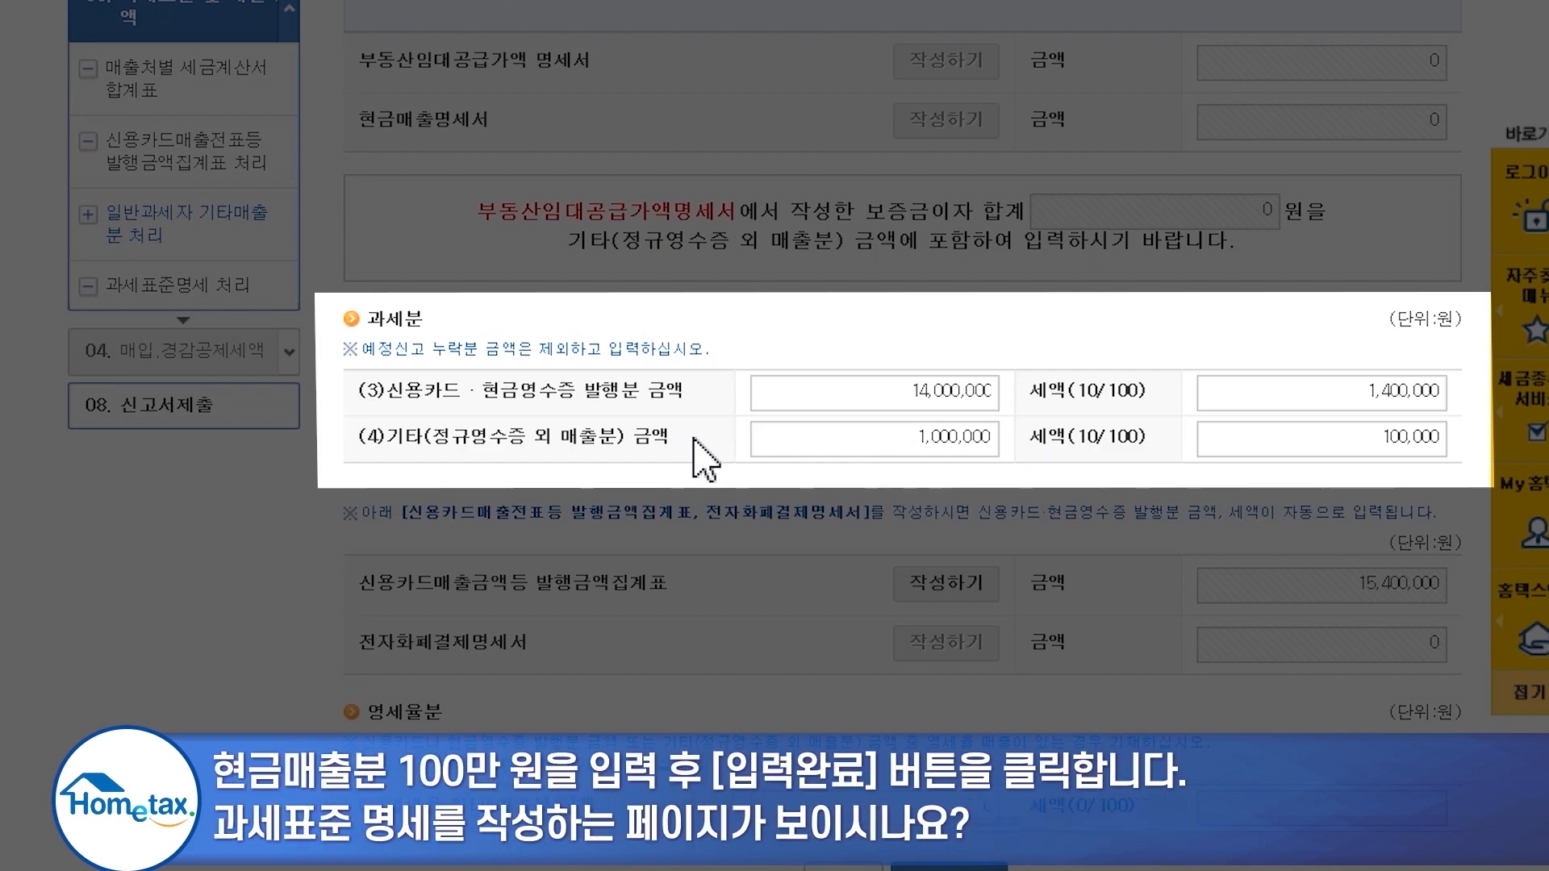
scroll(807, 484, down, 4)
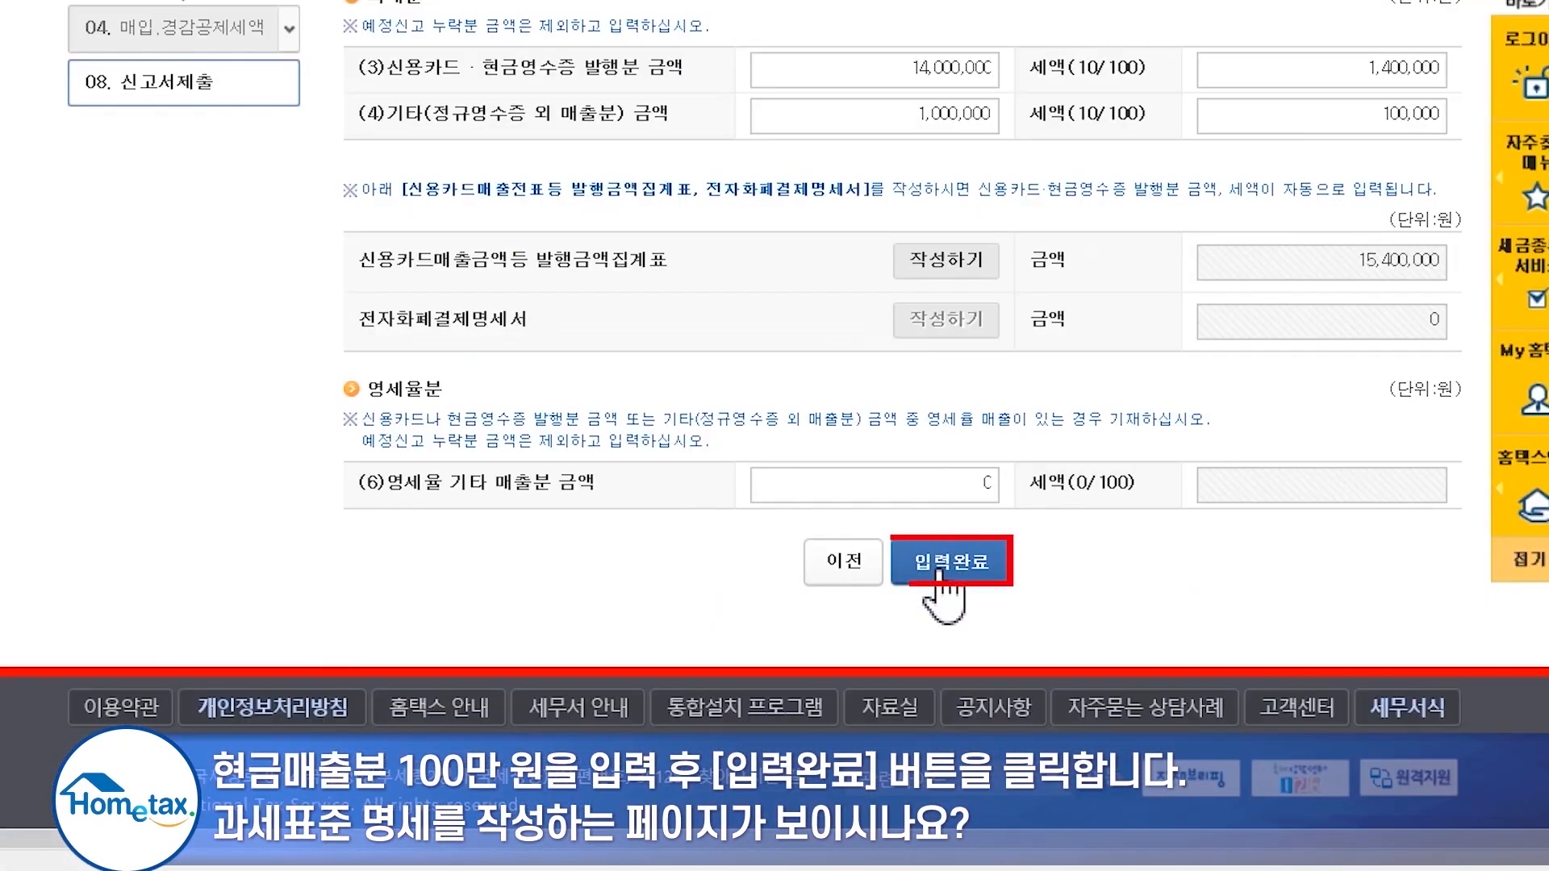
click(936, 559)
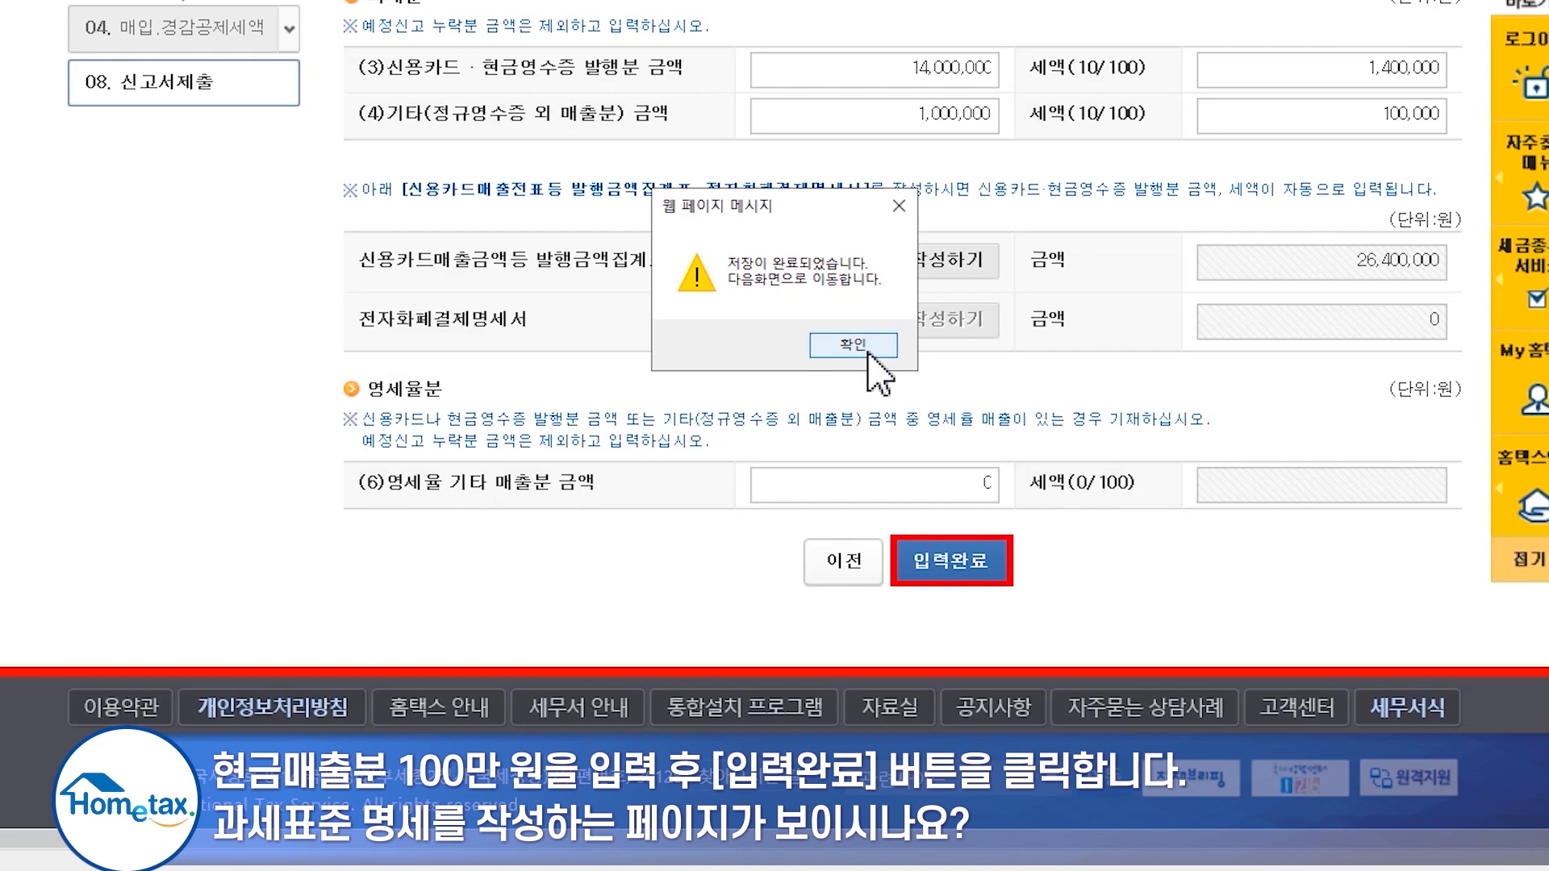
click(870, 355)
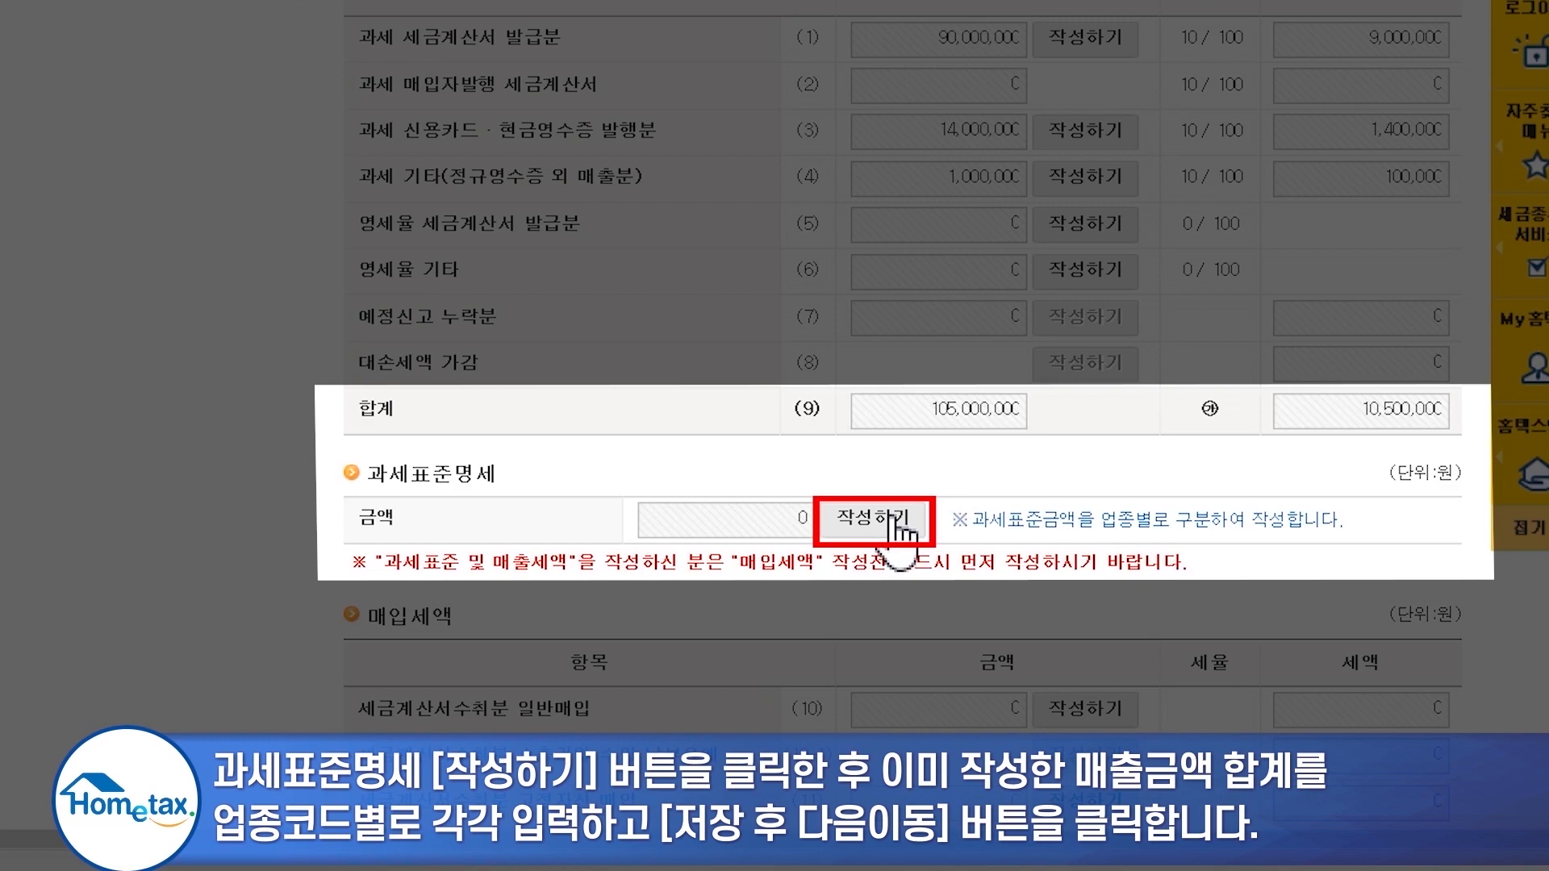
- Assign 90,000,000 won to code 513221 and 15,000,000 won to 523321 in the tax-base breakdown, then save
click(890, 521)
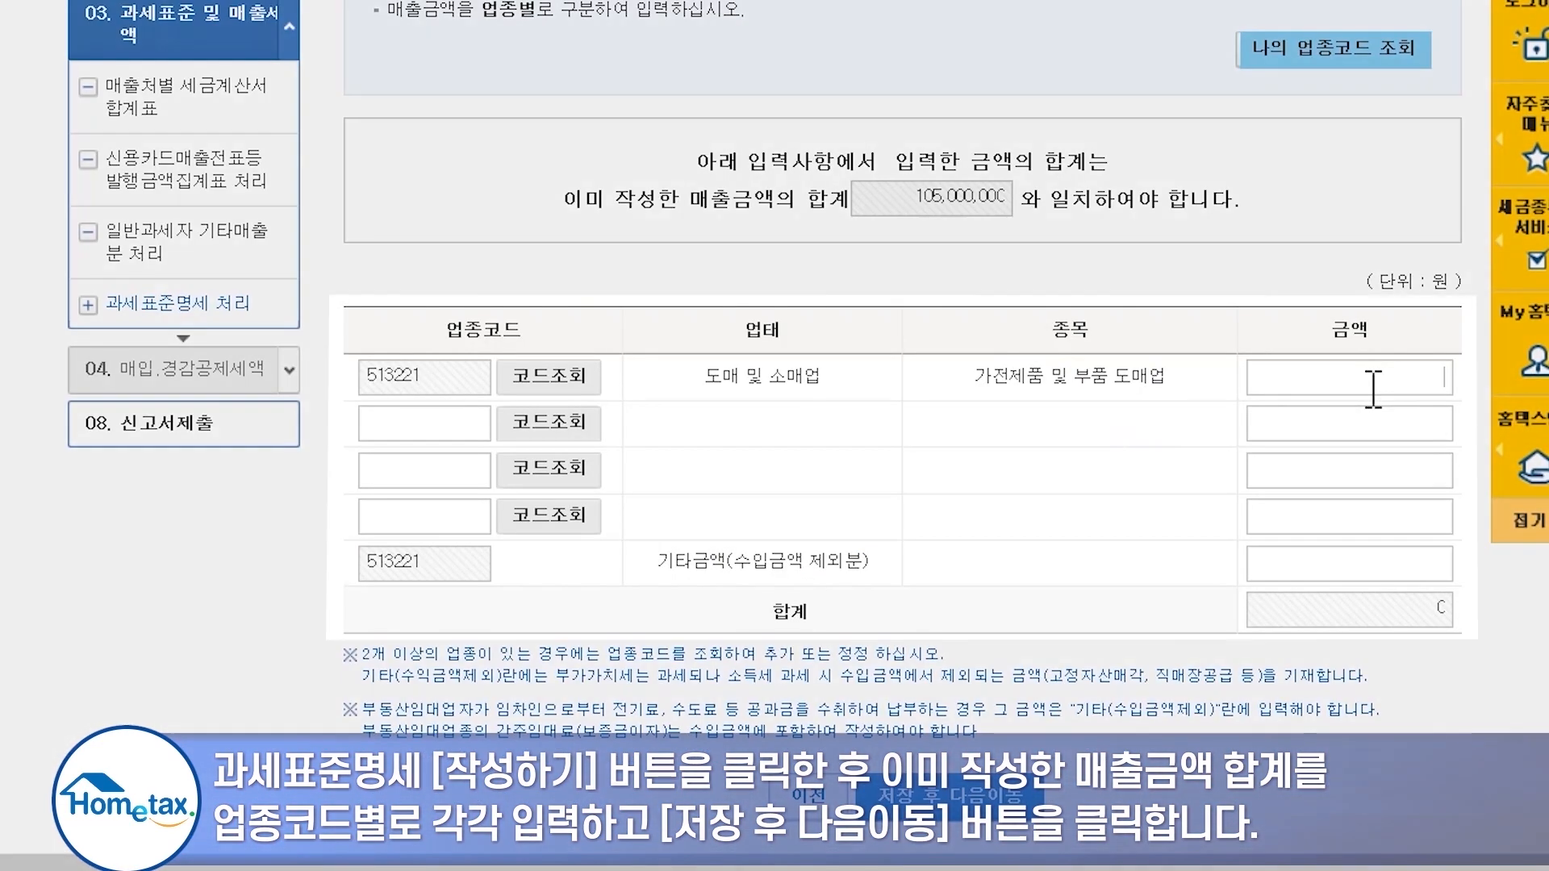
text(9000000)
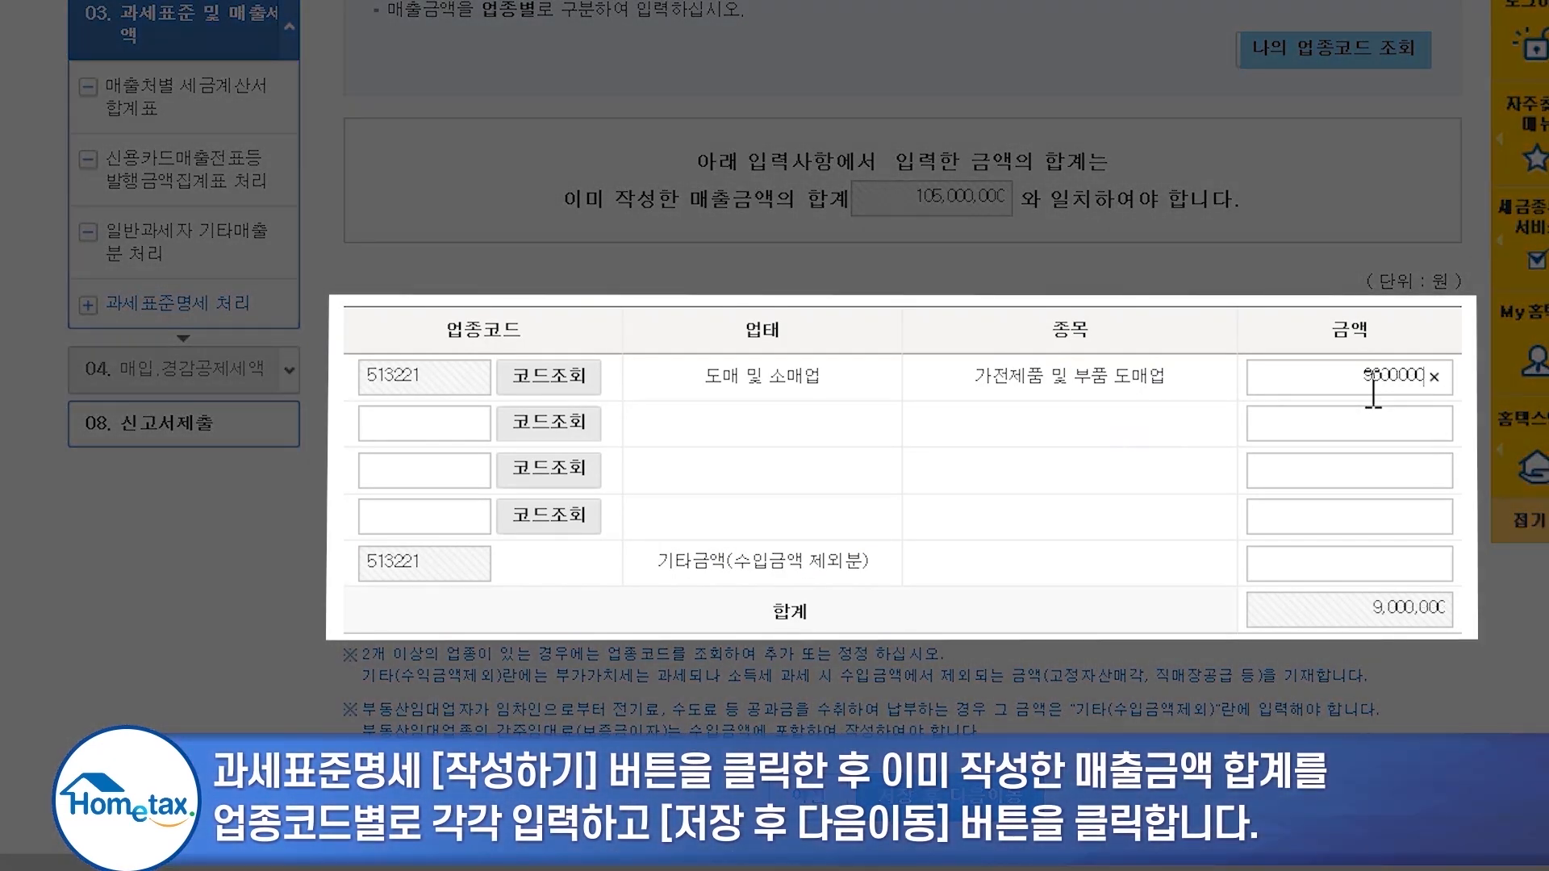
text(15,000,00)
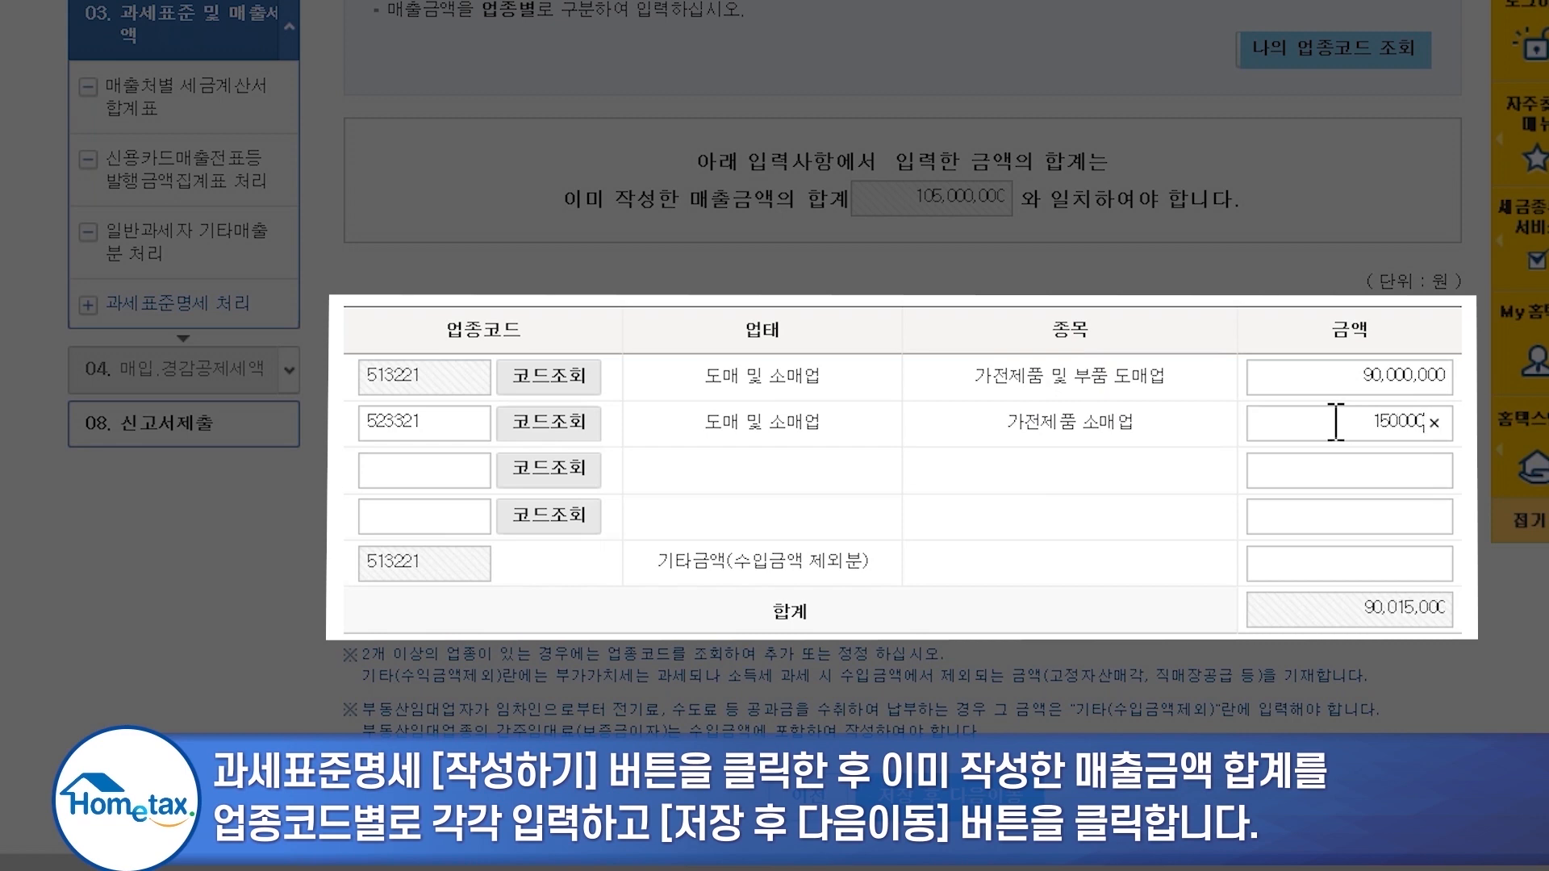
text(0)
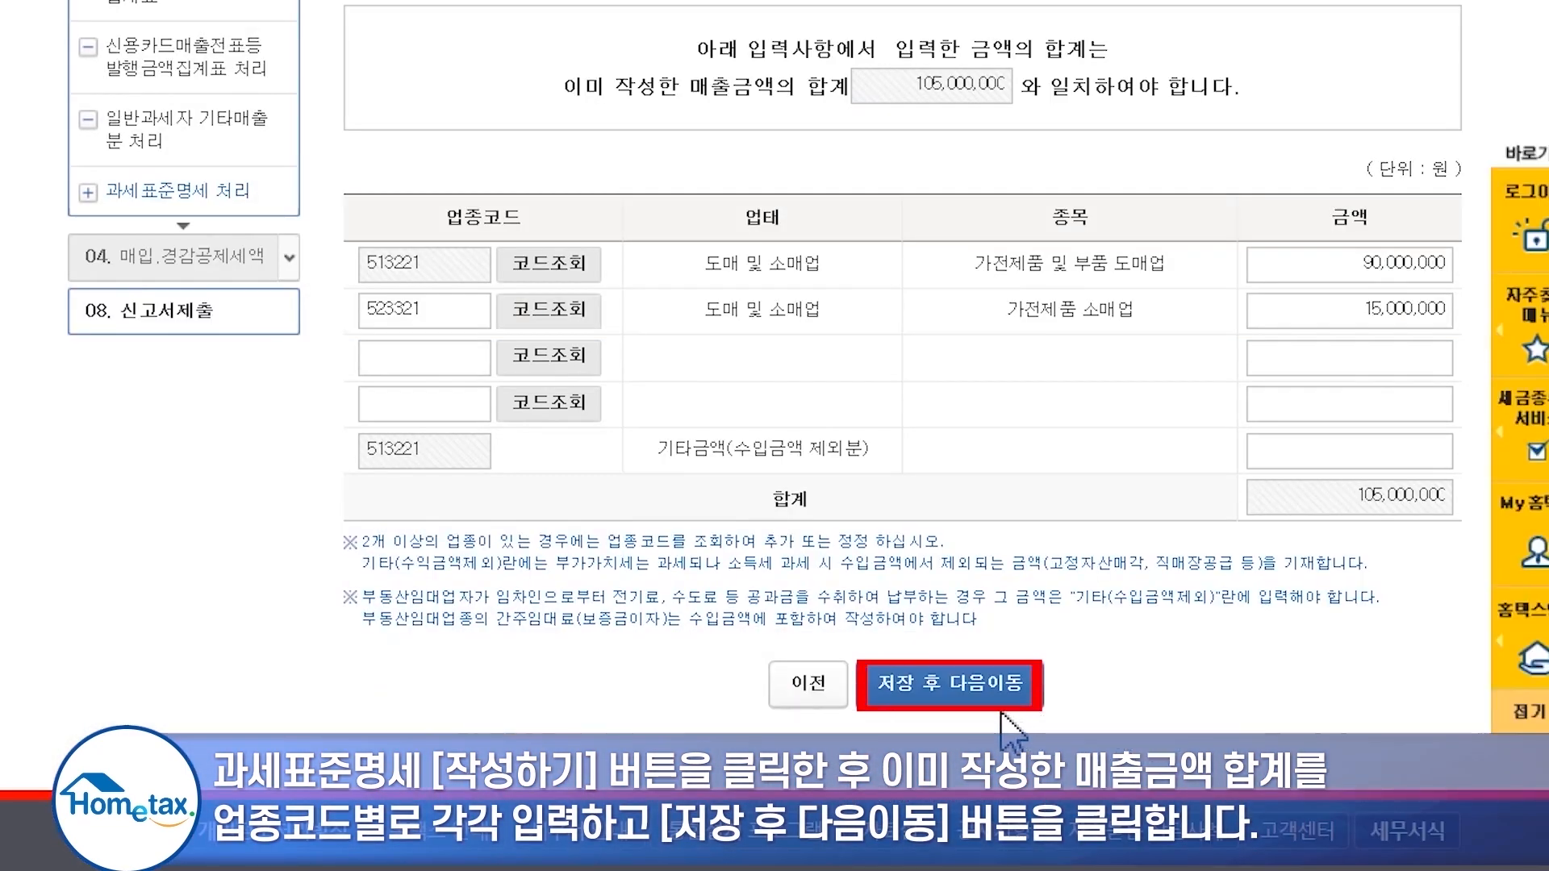
click(976, 690)
click(738, 507)
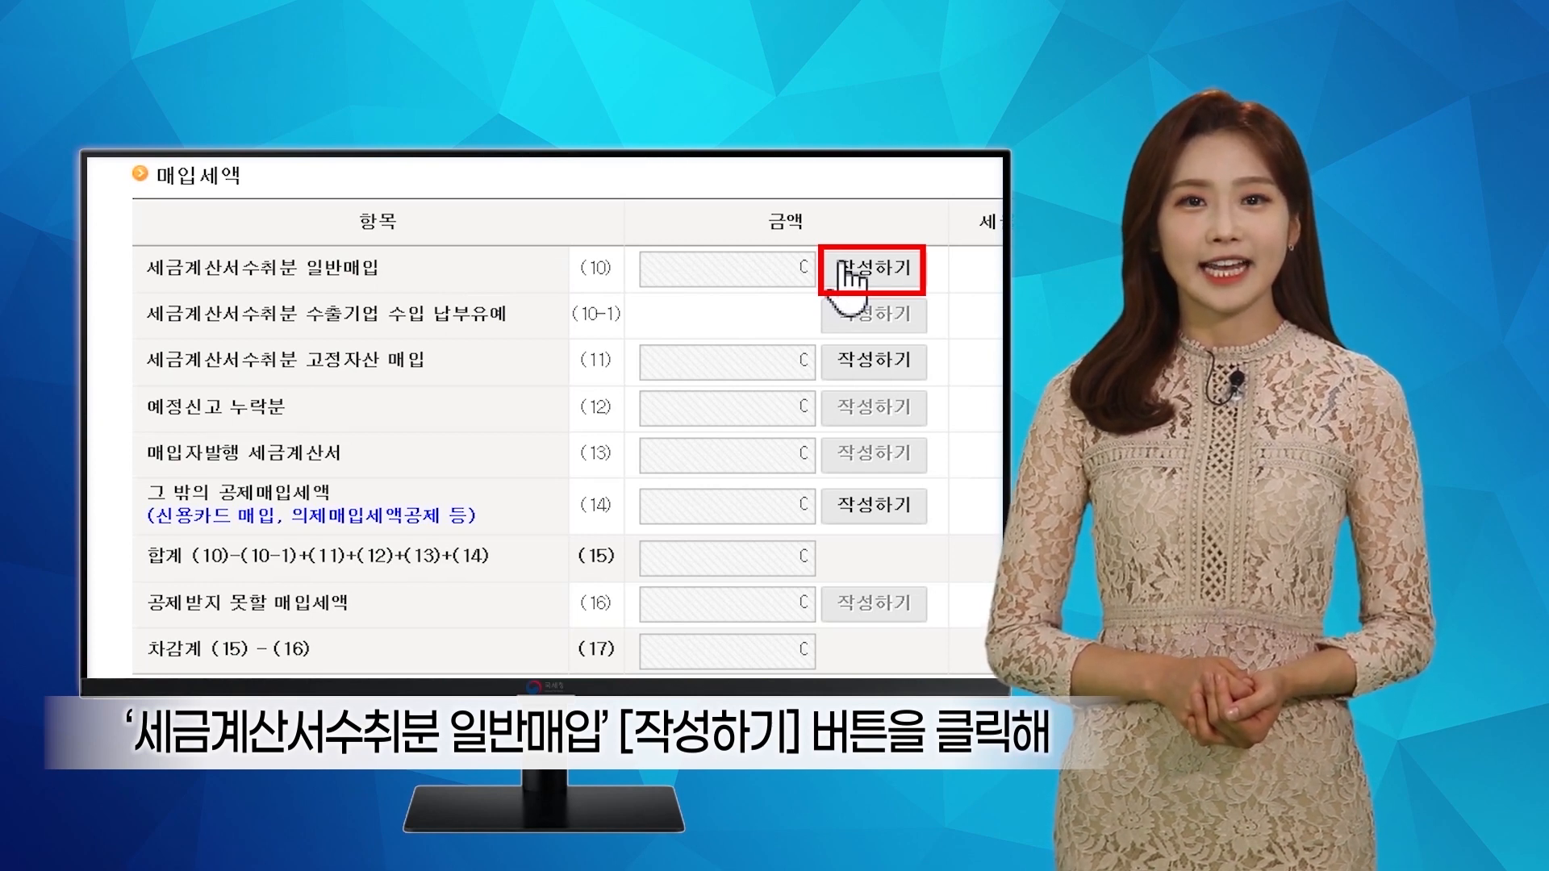
- Open the 세금계산서수취분 일반매입 supplier summary form
click(847, 275)
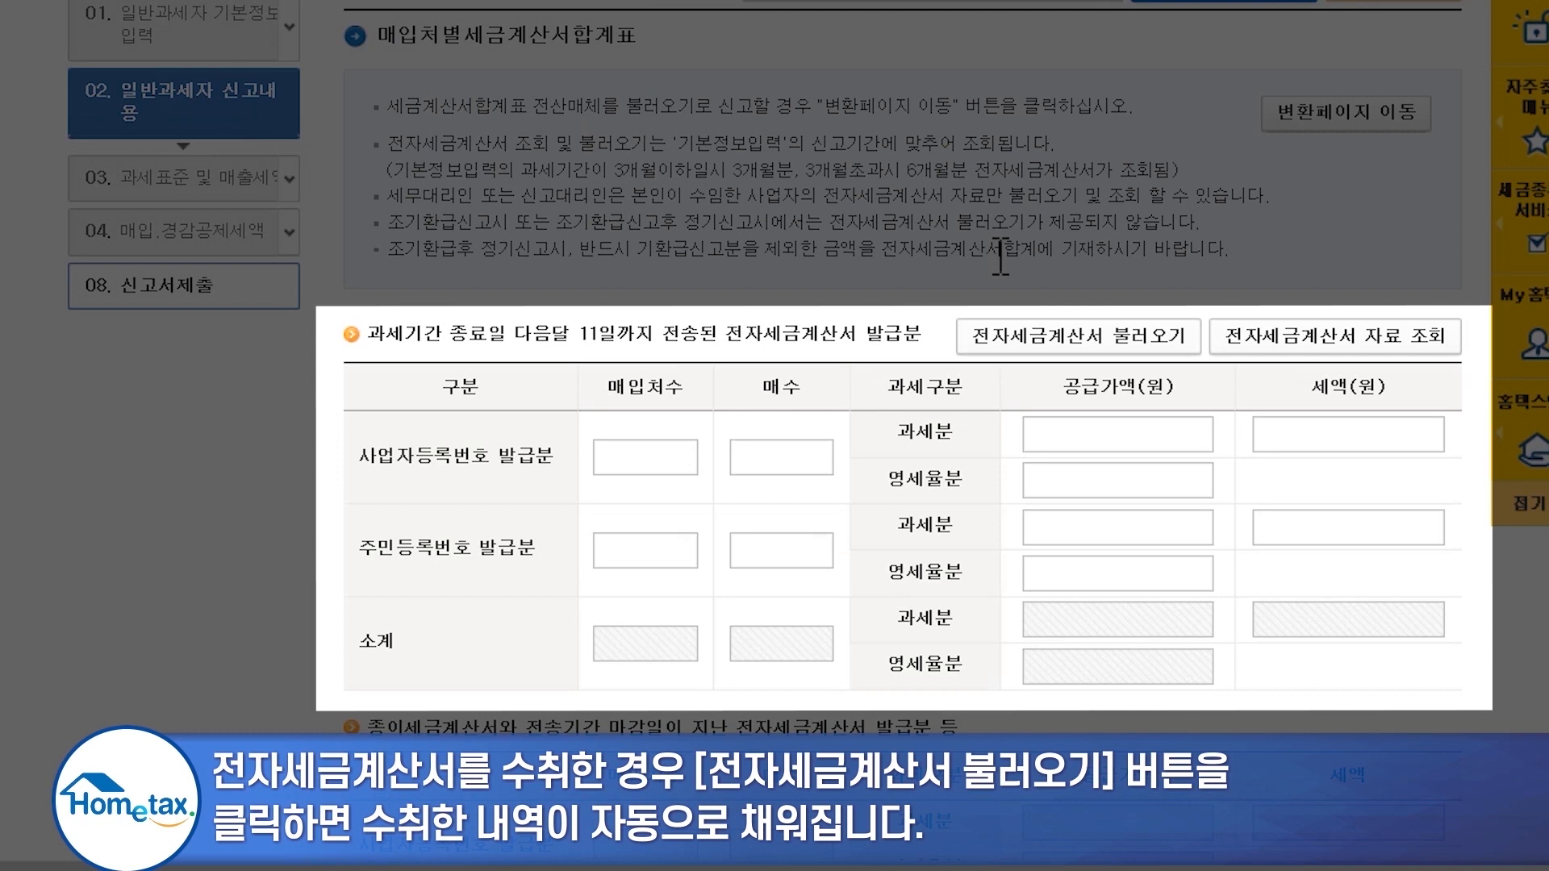
- Load the received e-tax invoices and verify the supplier 성실상회's business registration number
click(1092, 343)
click(999, 377)
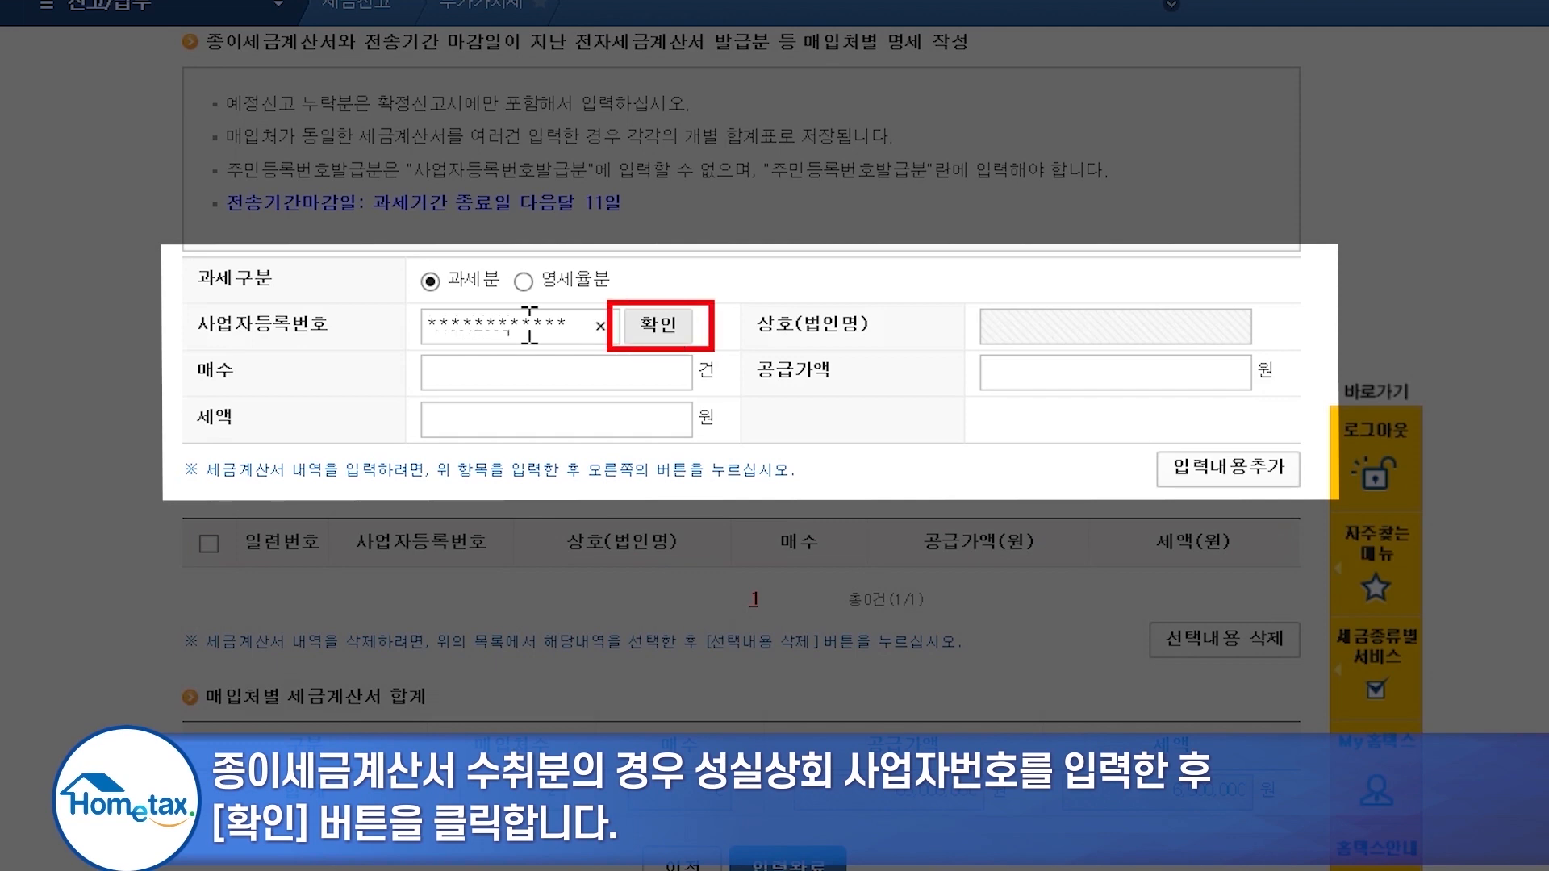
click(666, 328)
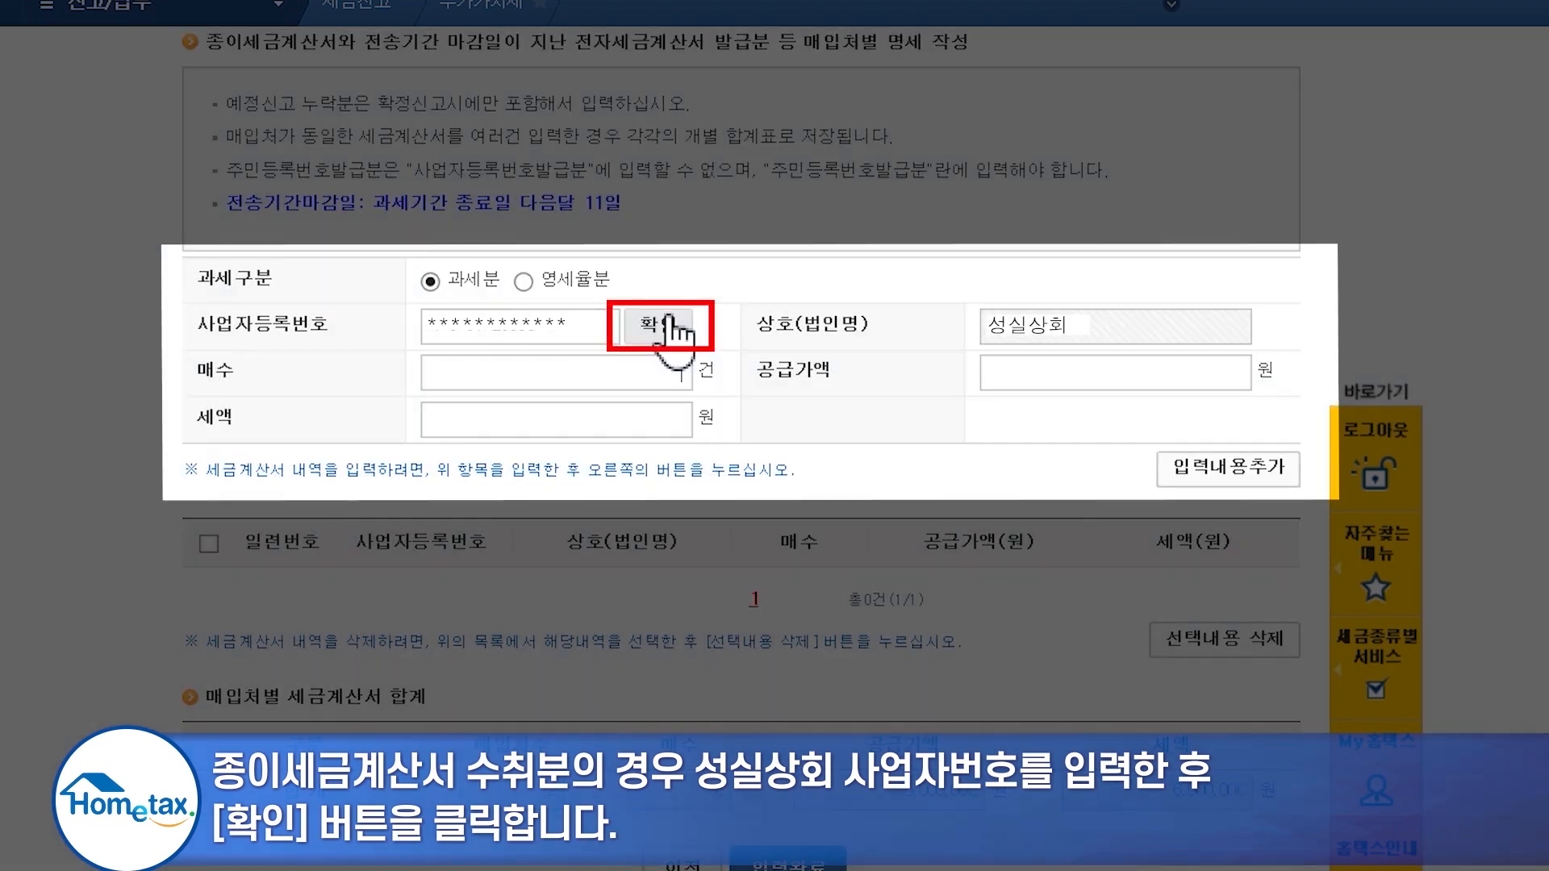
- Add 4 paper invoices worth 10,000,000 won with 1,000,000 won tax and finish the summary
click(679, 364)
text(4)
click(1021, 369)
text(10000000)
key(Tab)
click(780, 457)
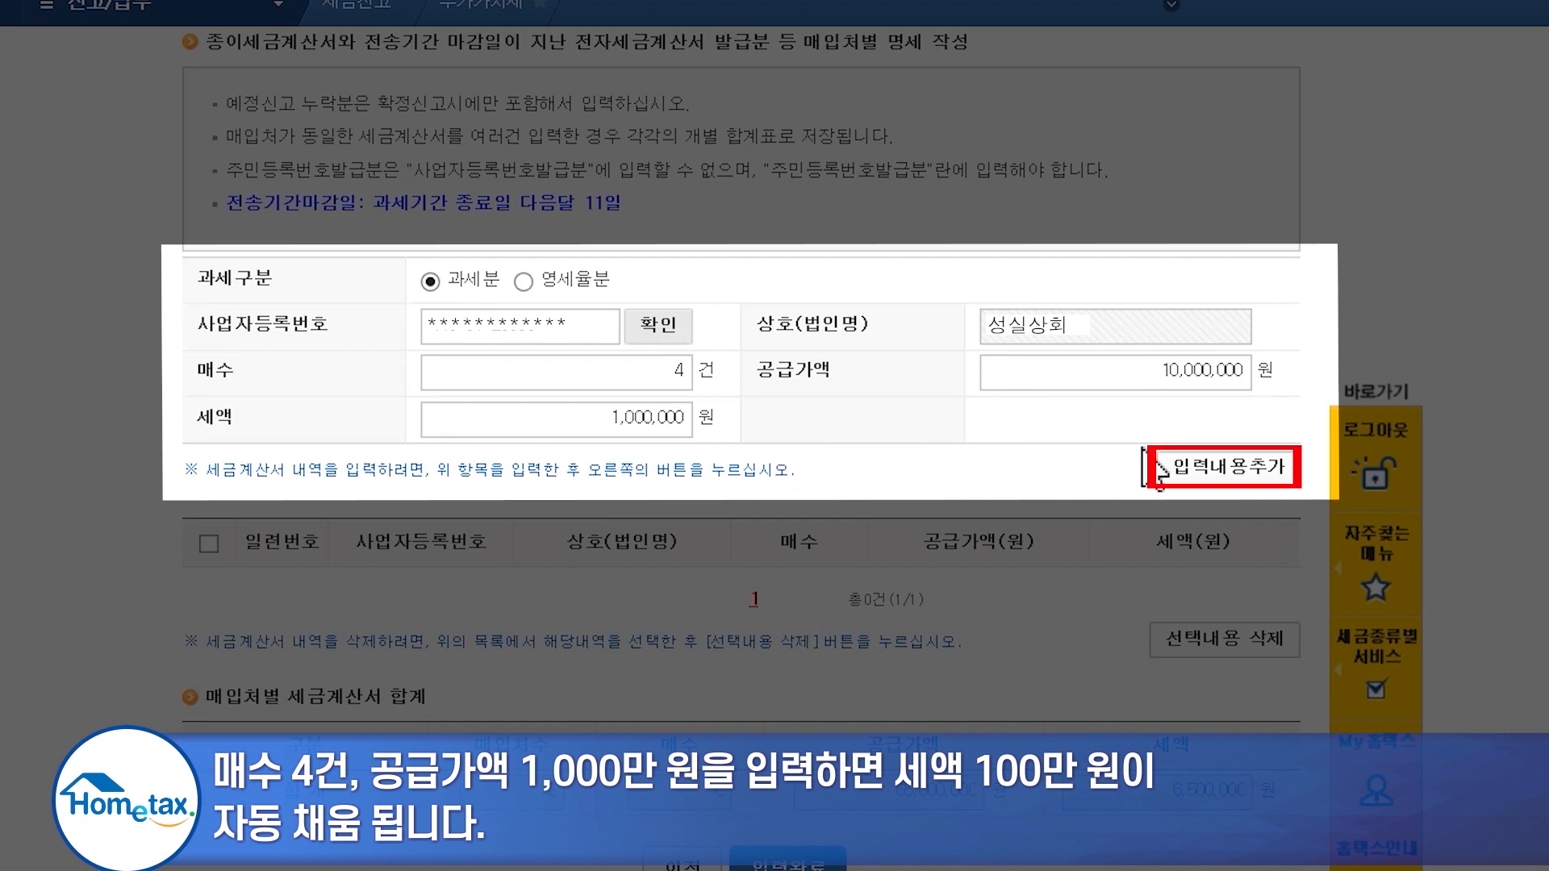
click(1199, 484)
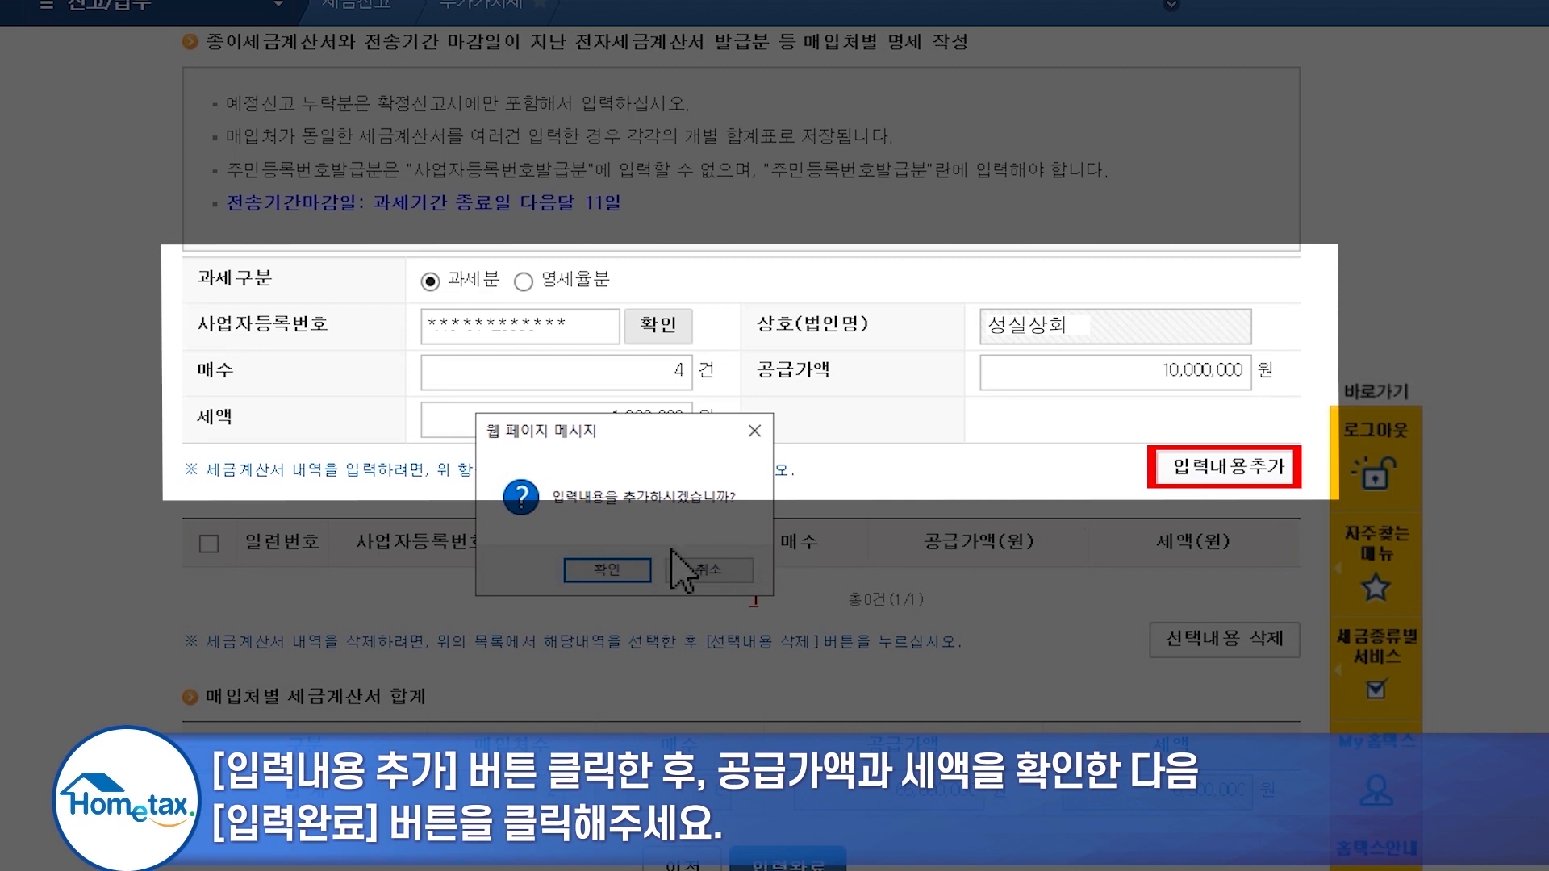
click(641, 568)
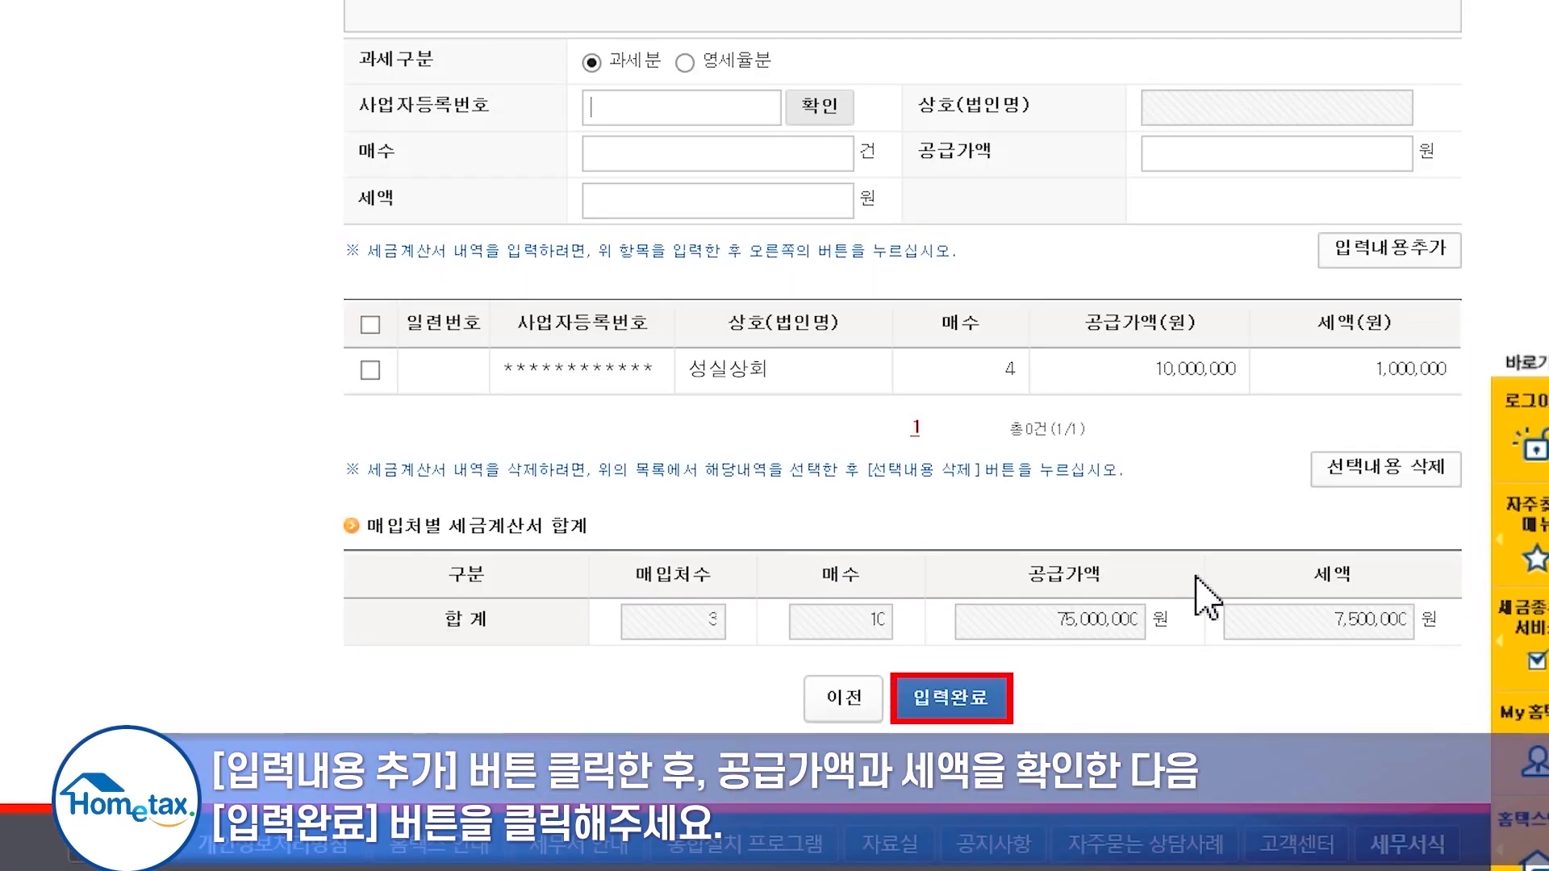
click(995, 694)
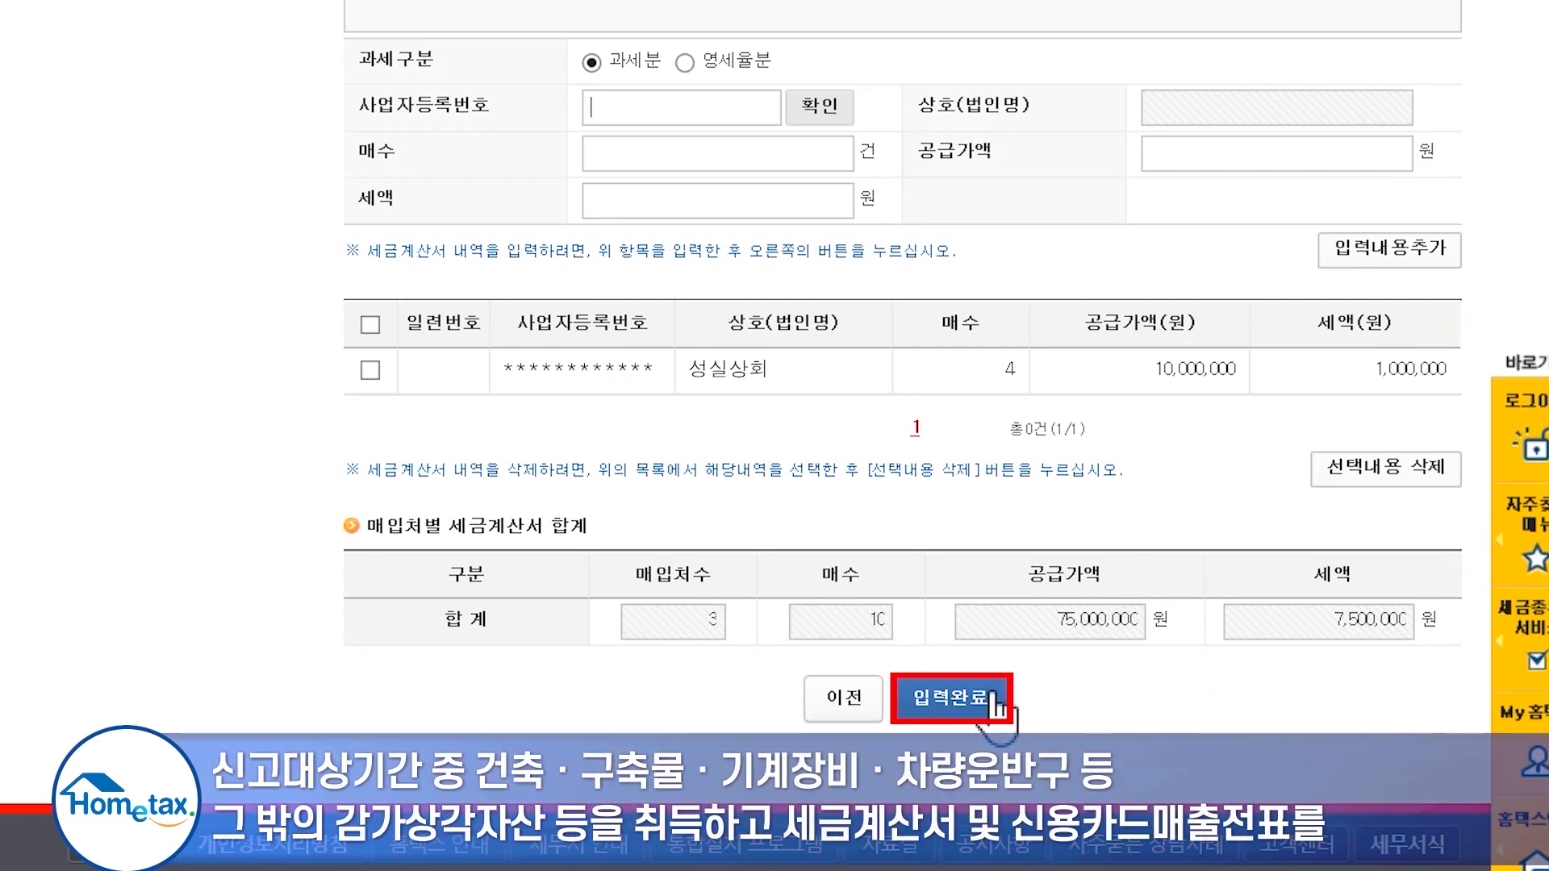
scroll(1008, 633, down, 2)
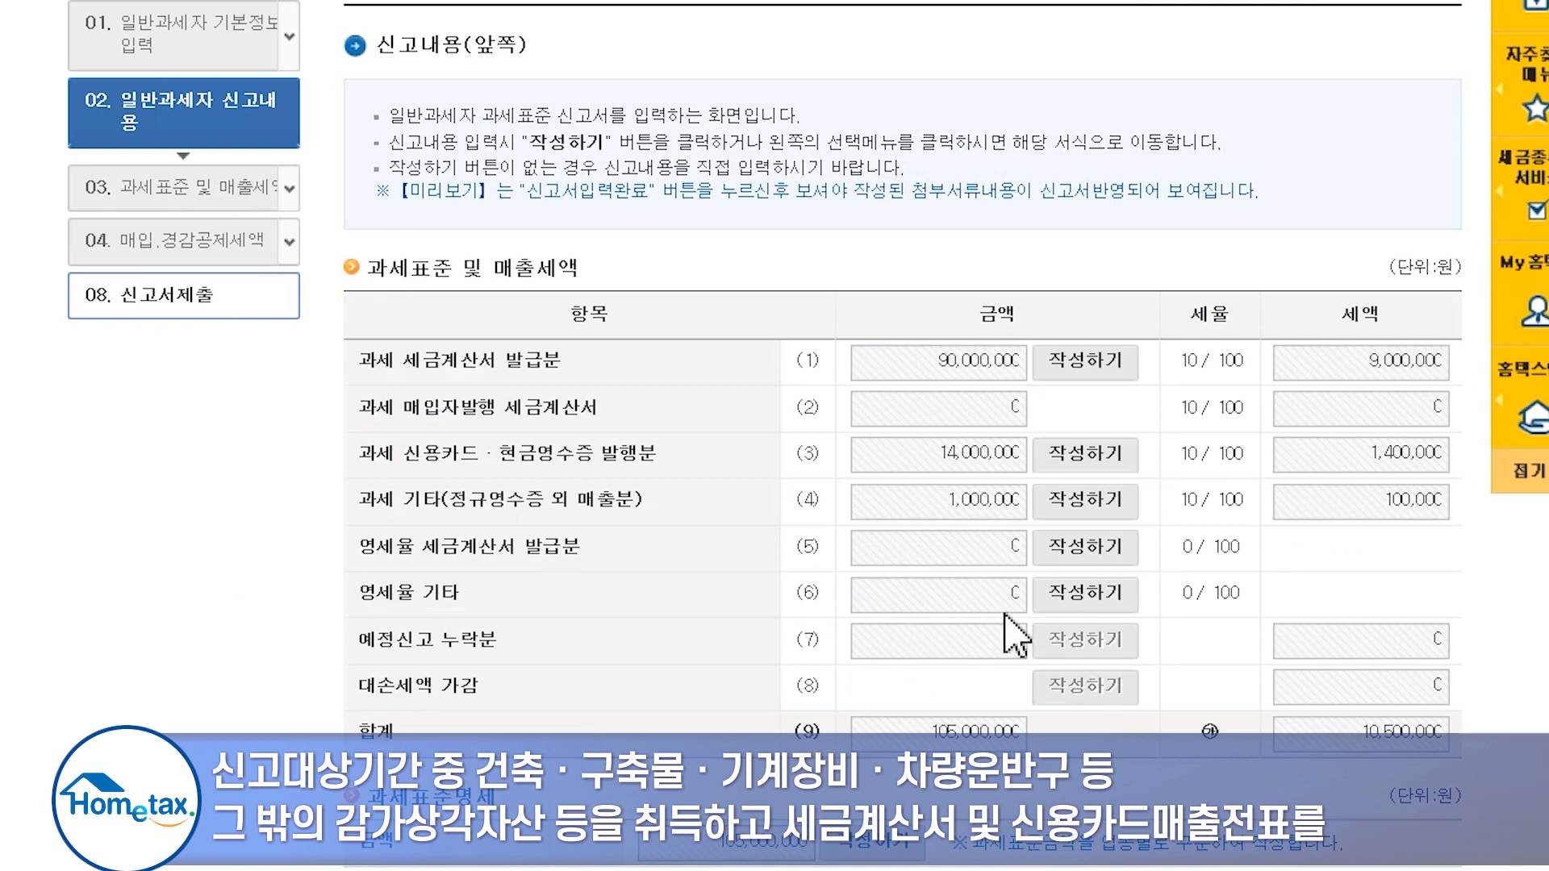
scroll(1006, 615, down, 2)
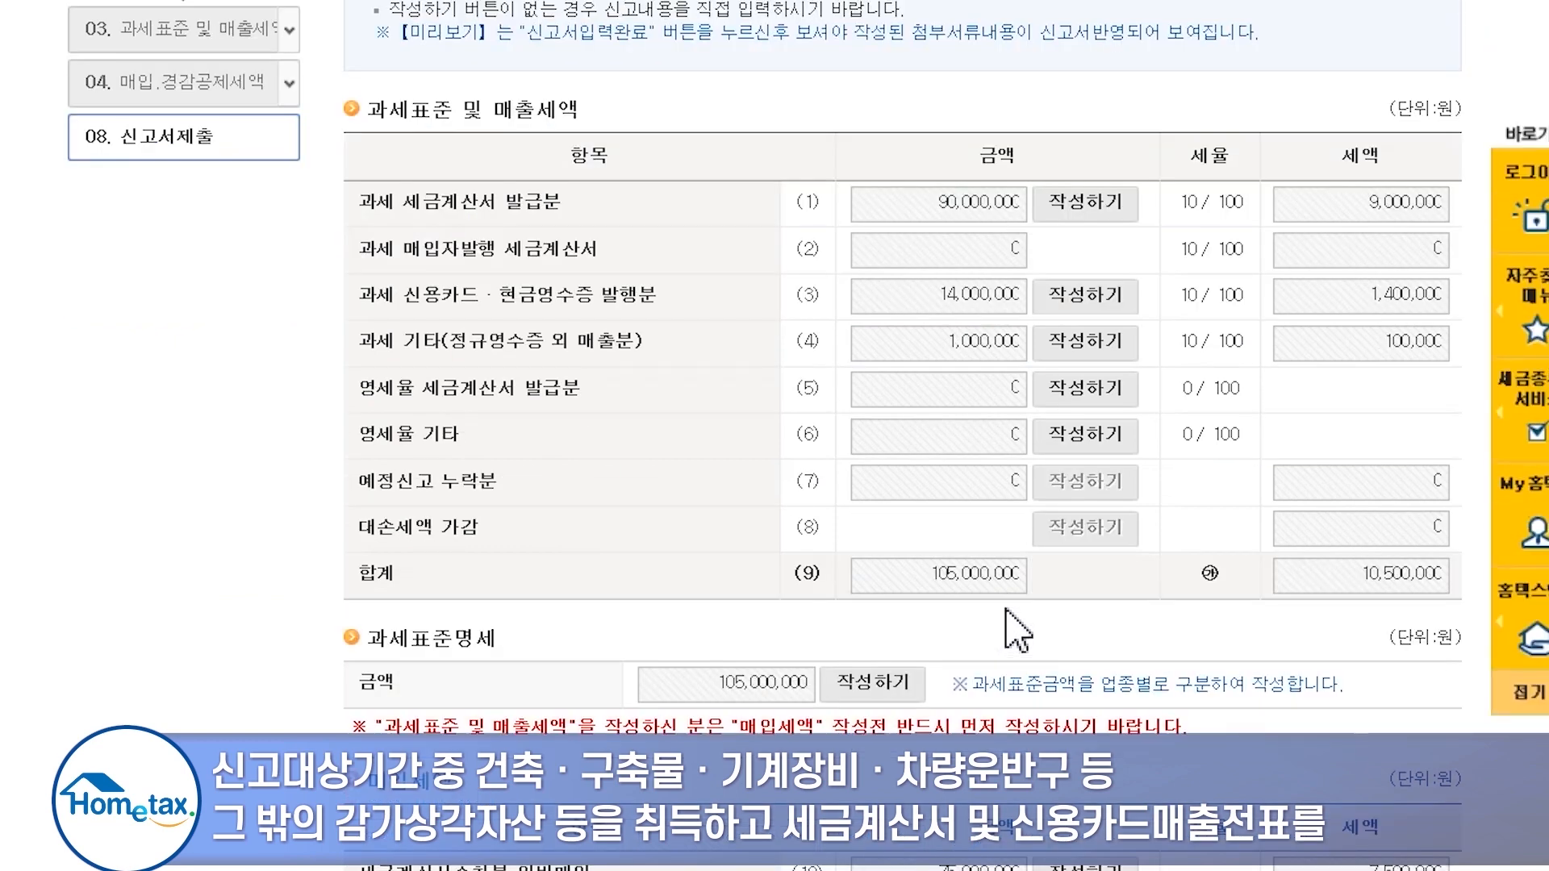
scroll(1009, 634, down, 2)
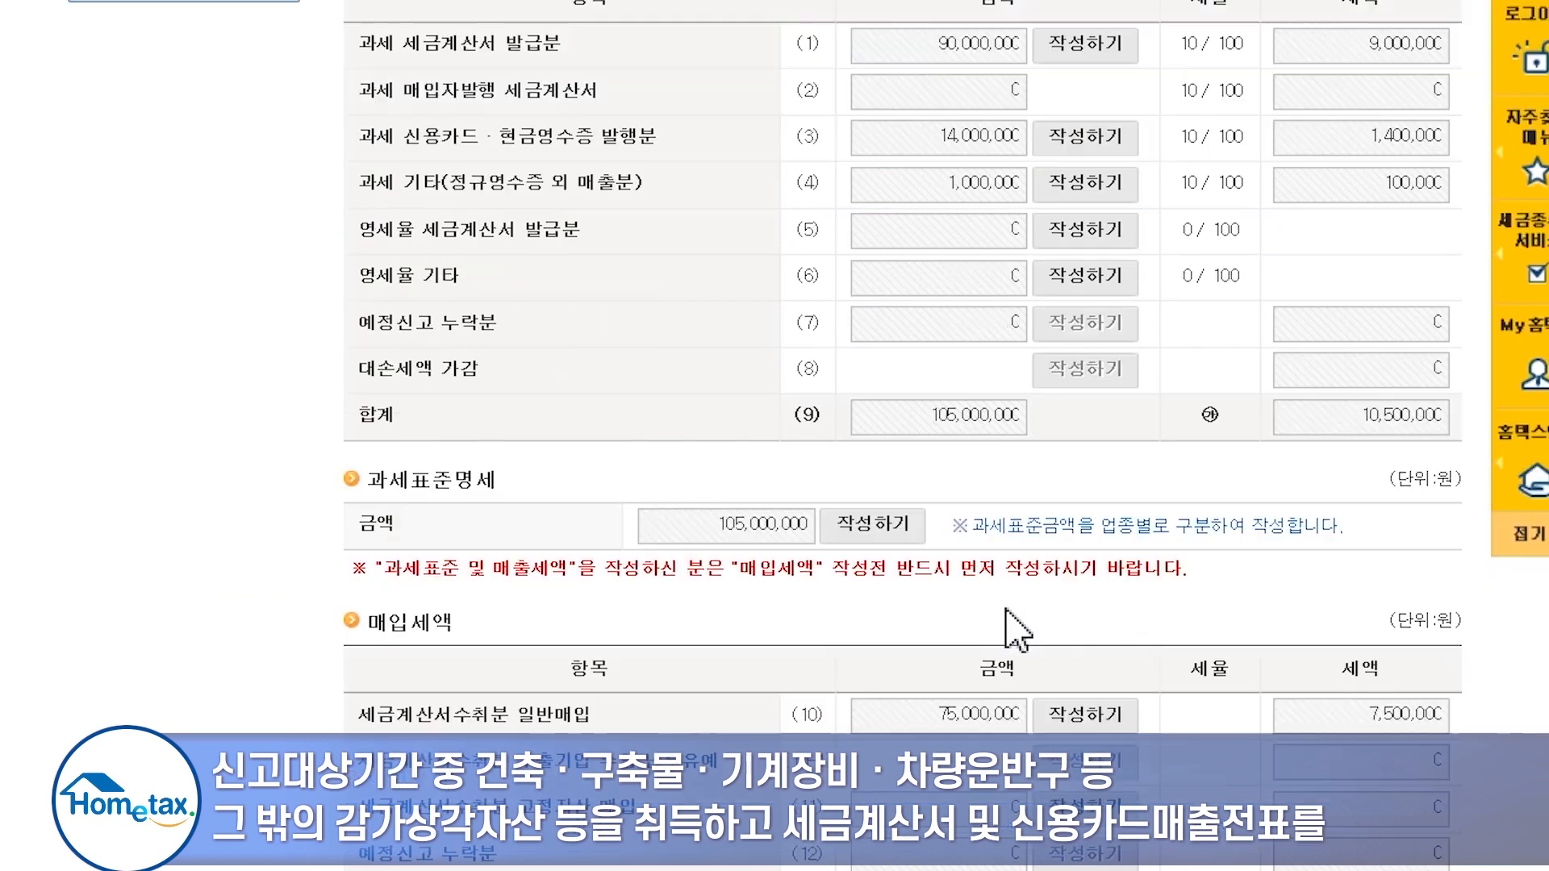
scroll(1008, 631, down, 2)
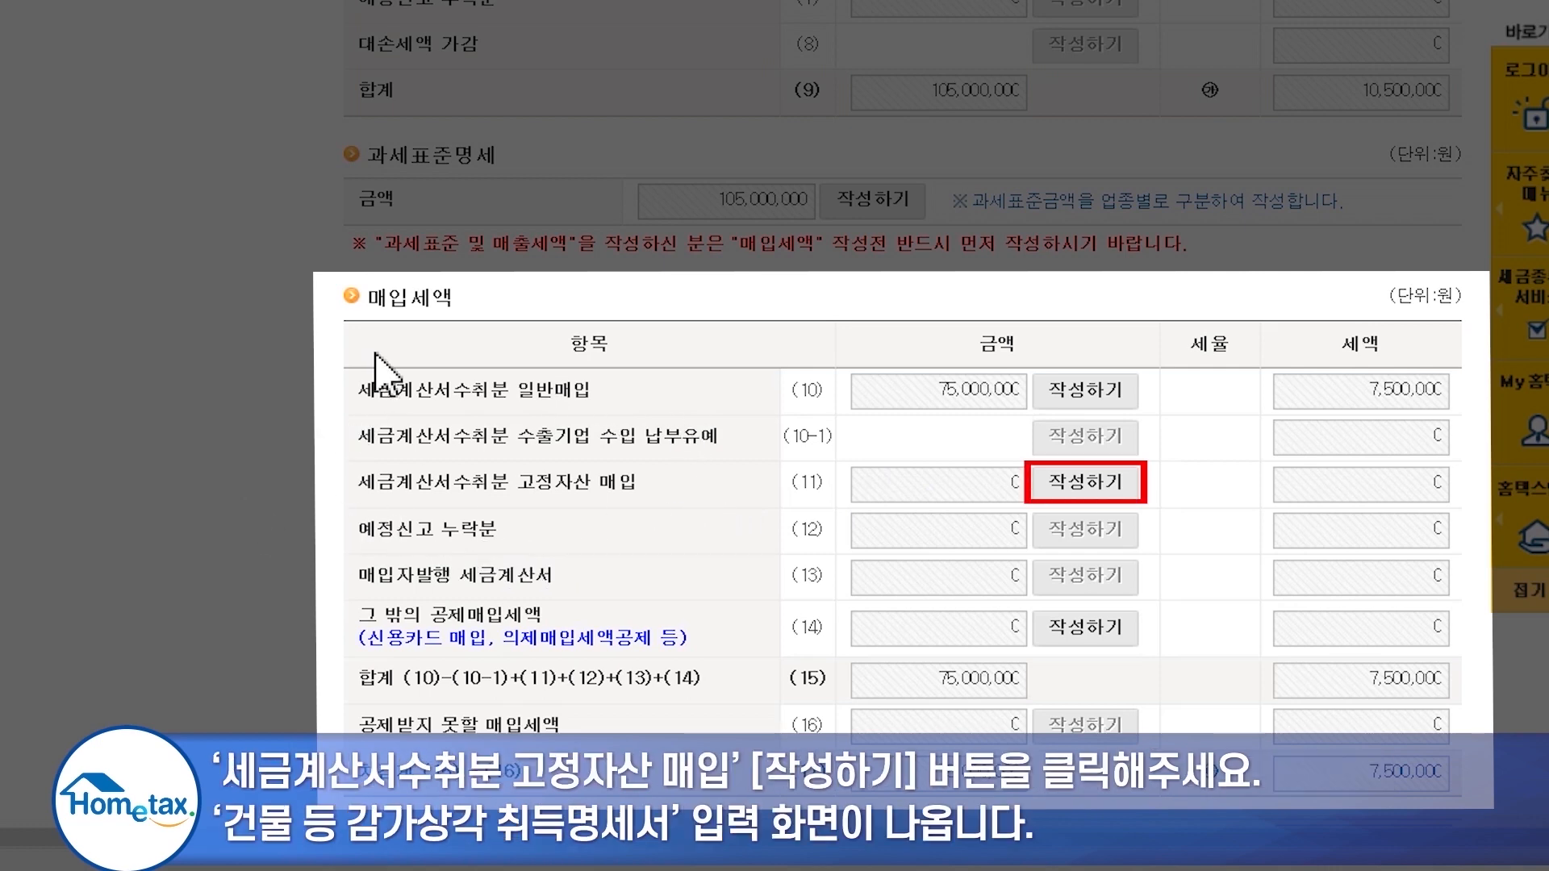
- Record one 차량운반구 (vehicle) purchase of 15,000,000 won on the fixed-asset acquisition statement
click(1124, 484)
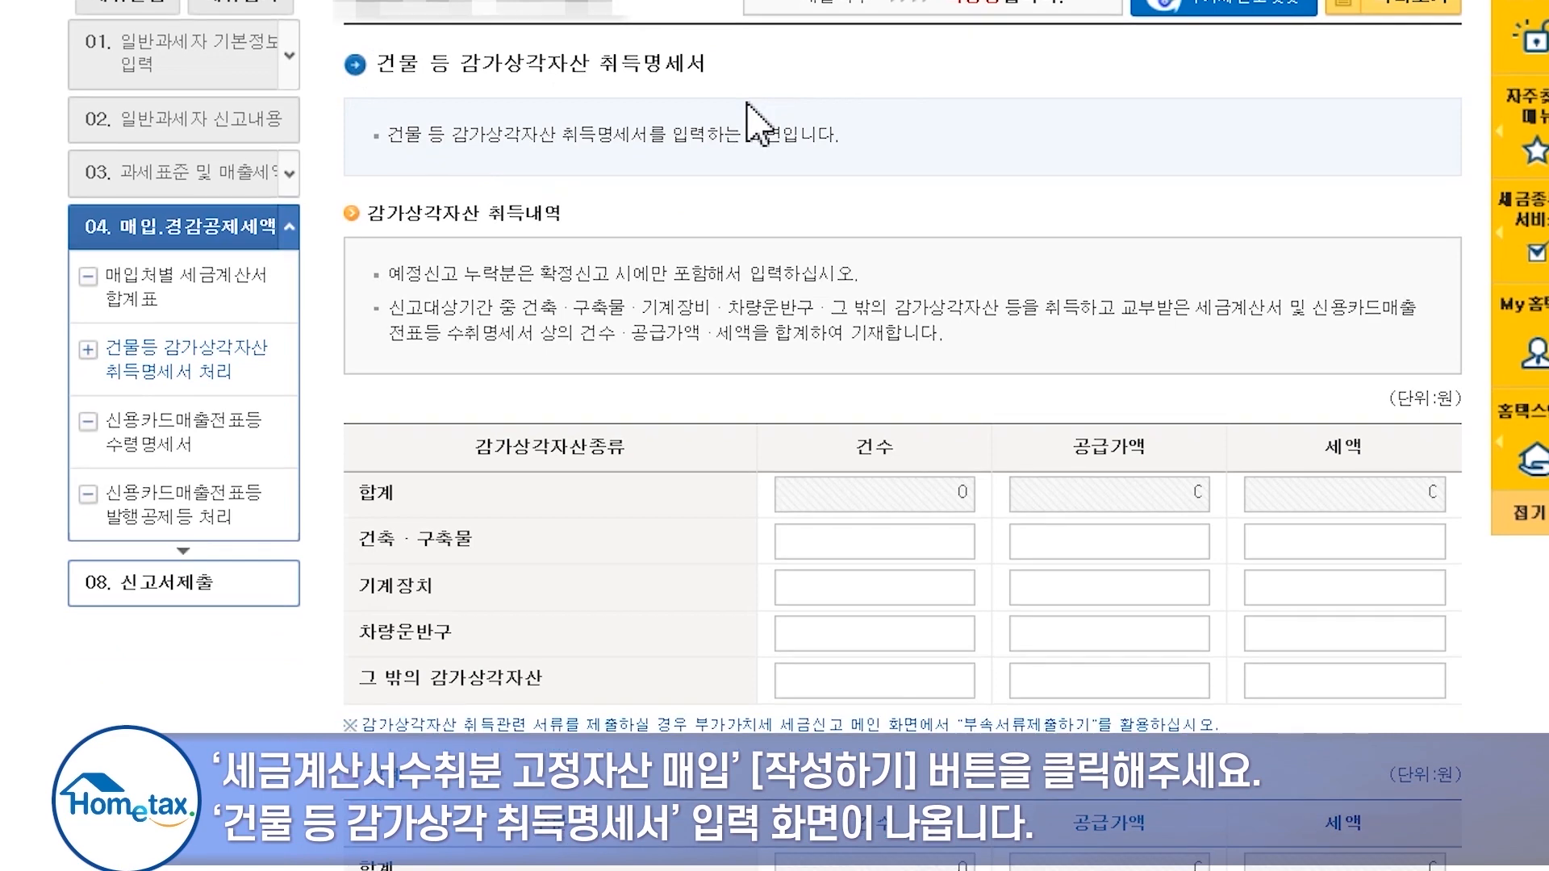
click(888, 633)
text(1)
key(Tab)
text(15000000)
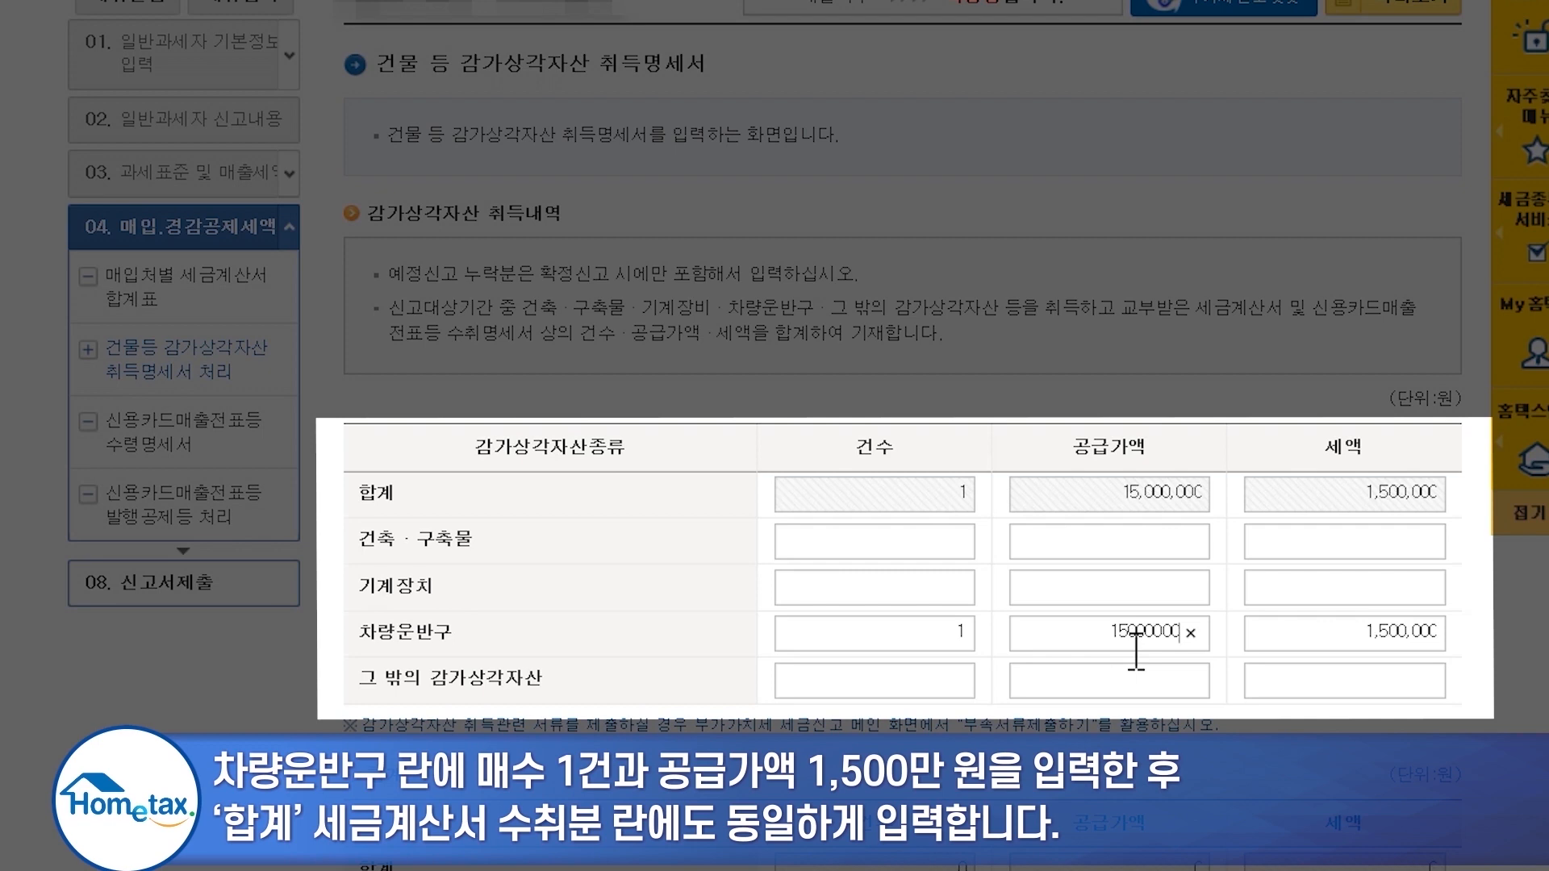
click(1089, 680)
scroll(355, 460, down, 3)
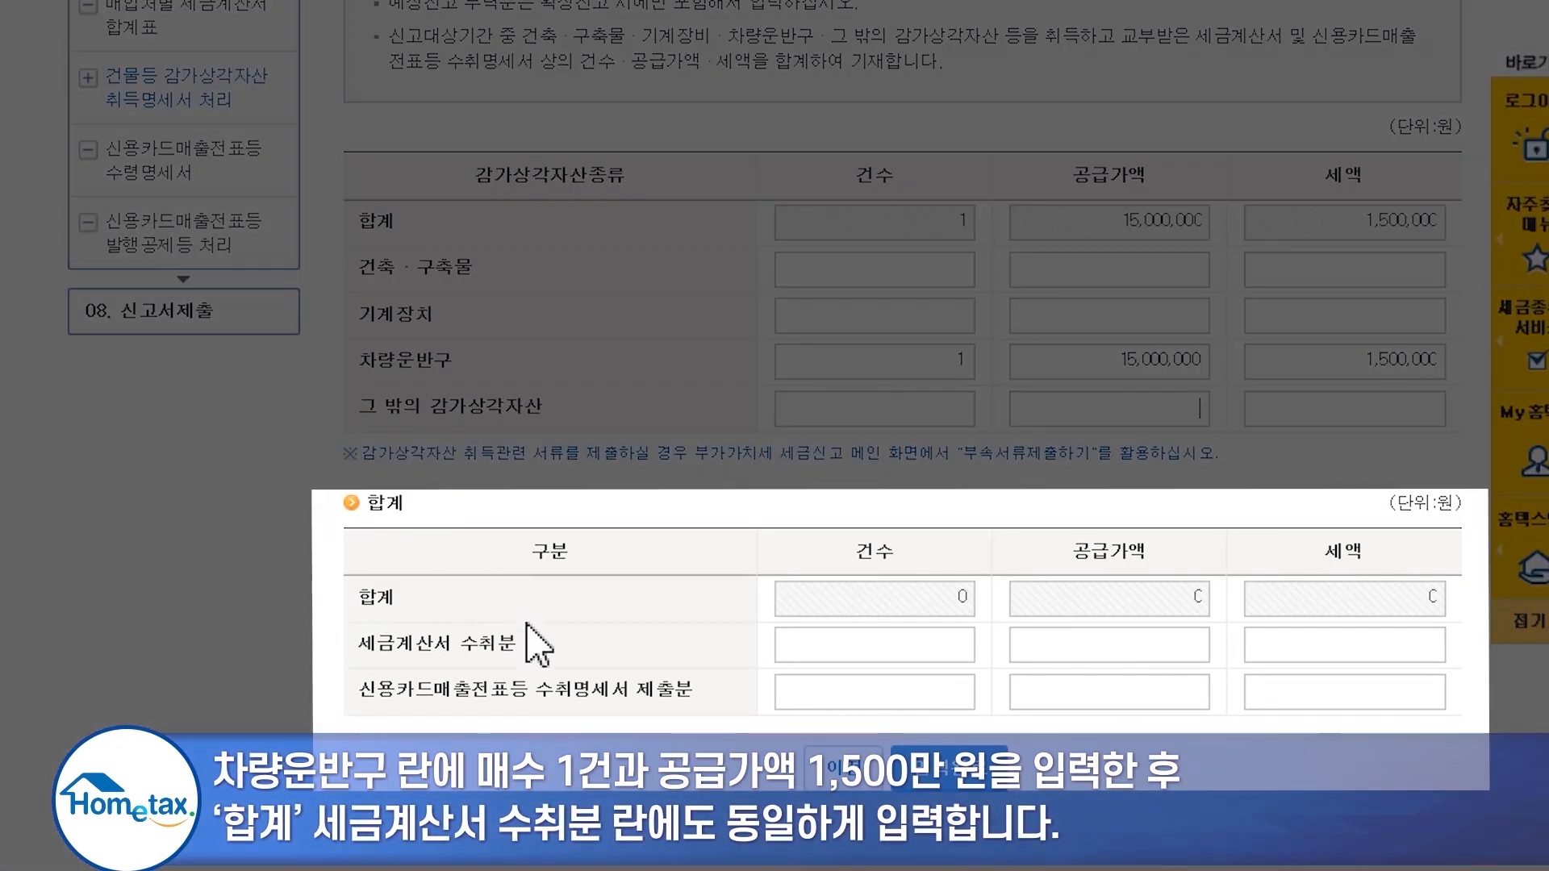
- Enter 15,000,000 won in the tax-invoice-received row and save the statement
click(911, 641)
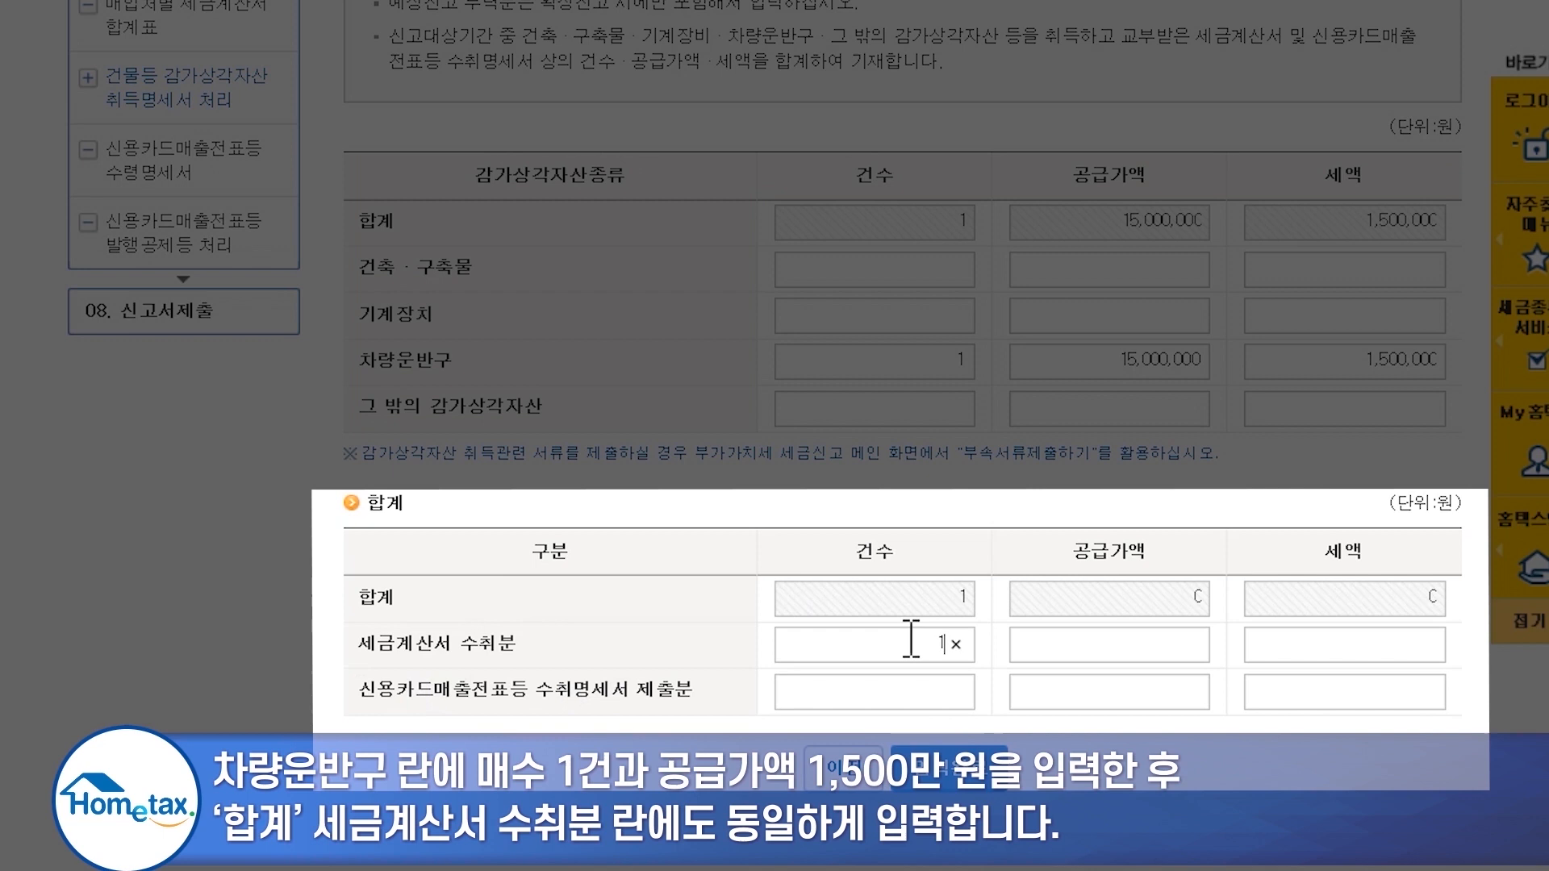
click(1061, 652)
text(15,)
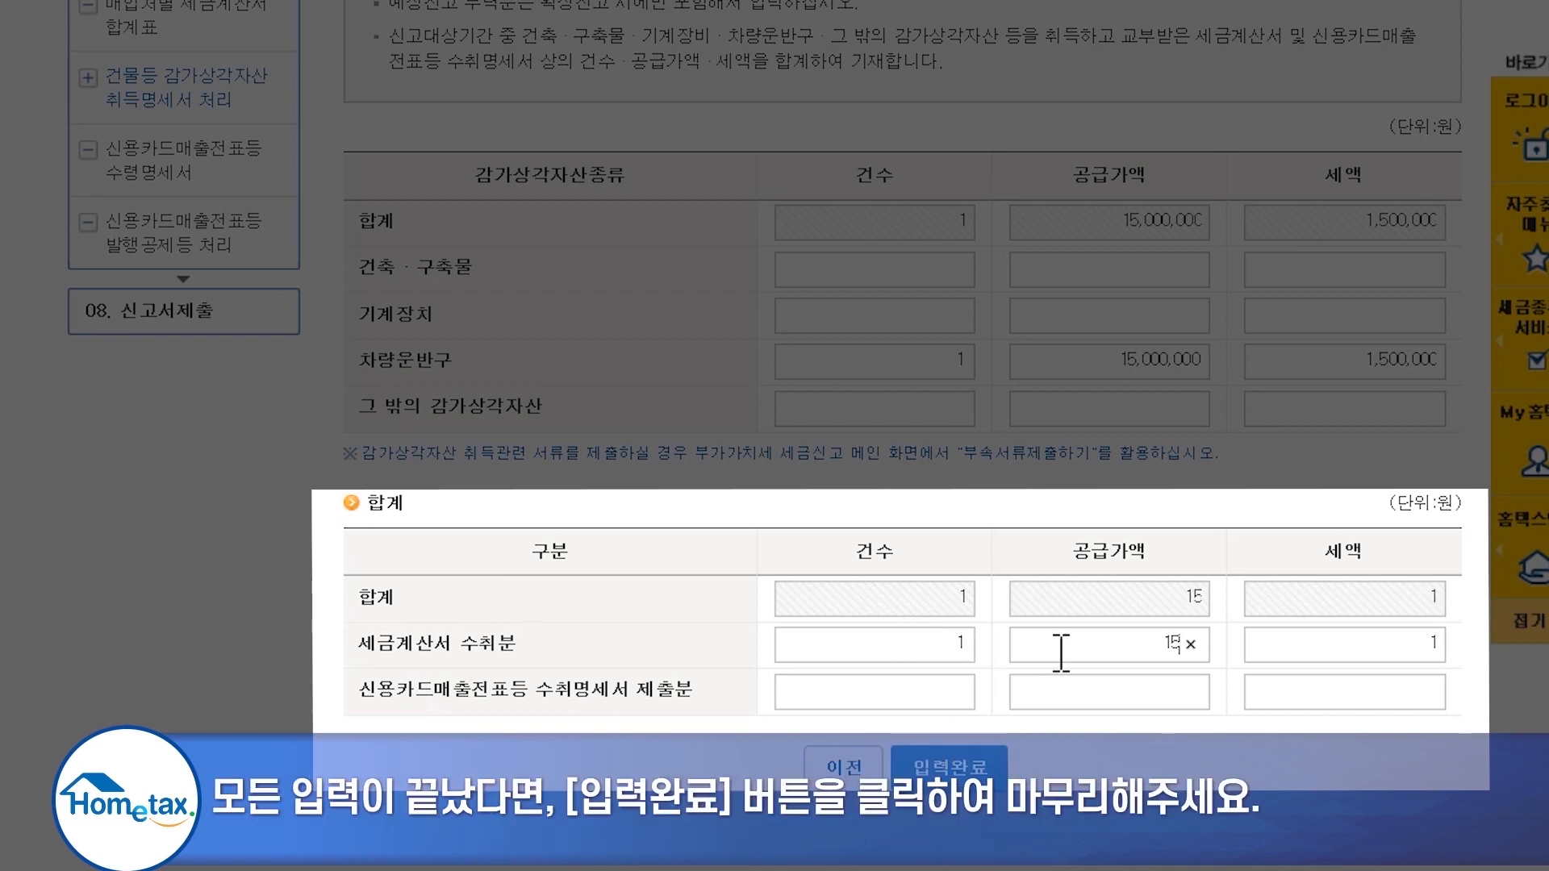
text(000,000)
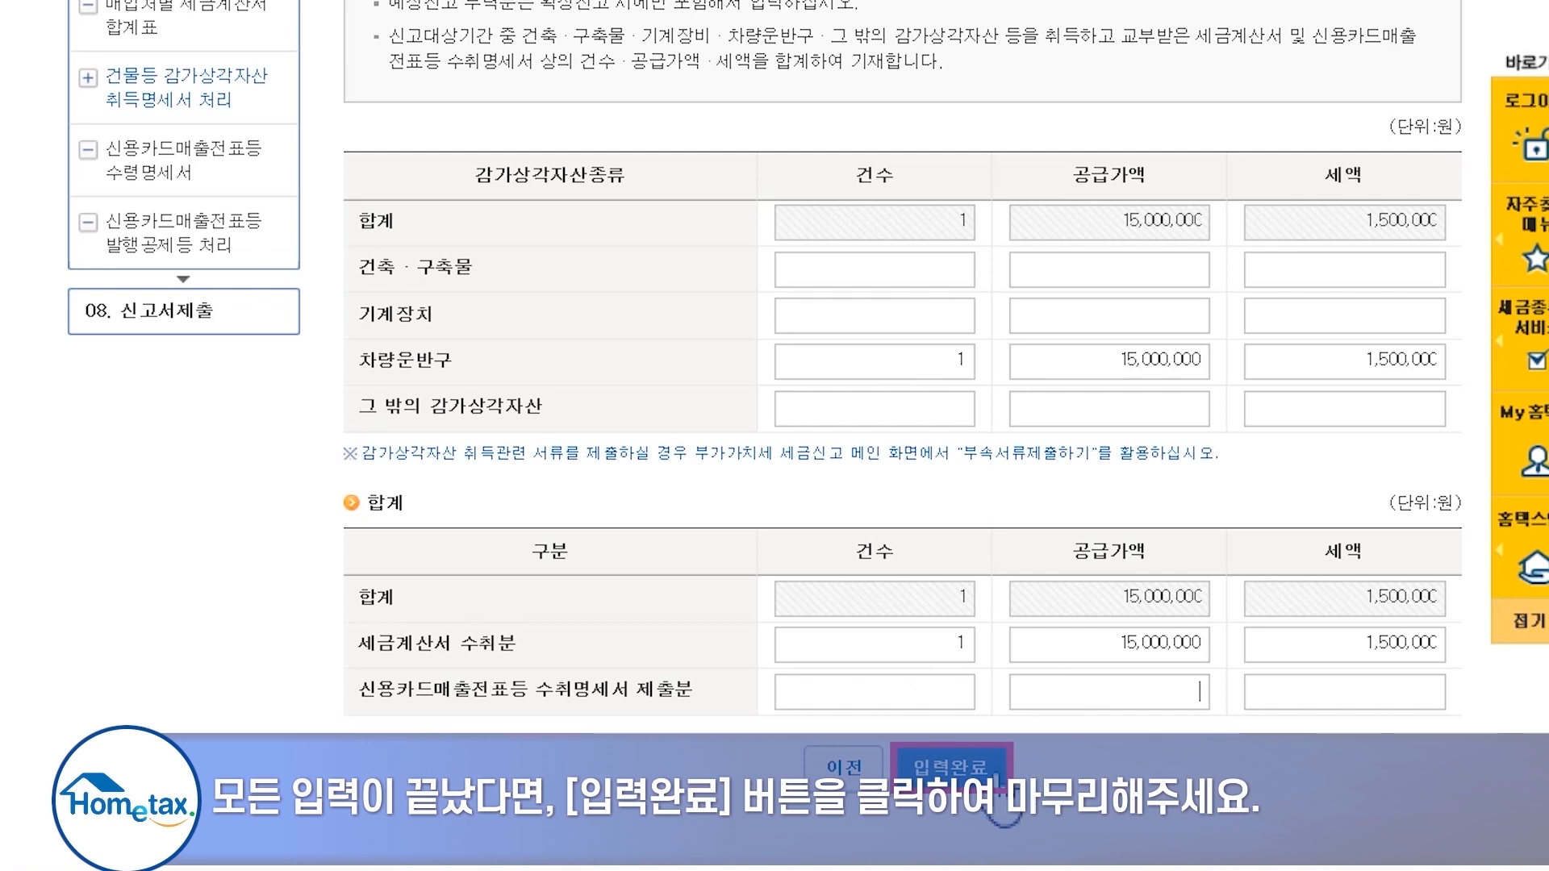
click(997, 779)
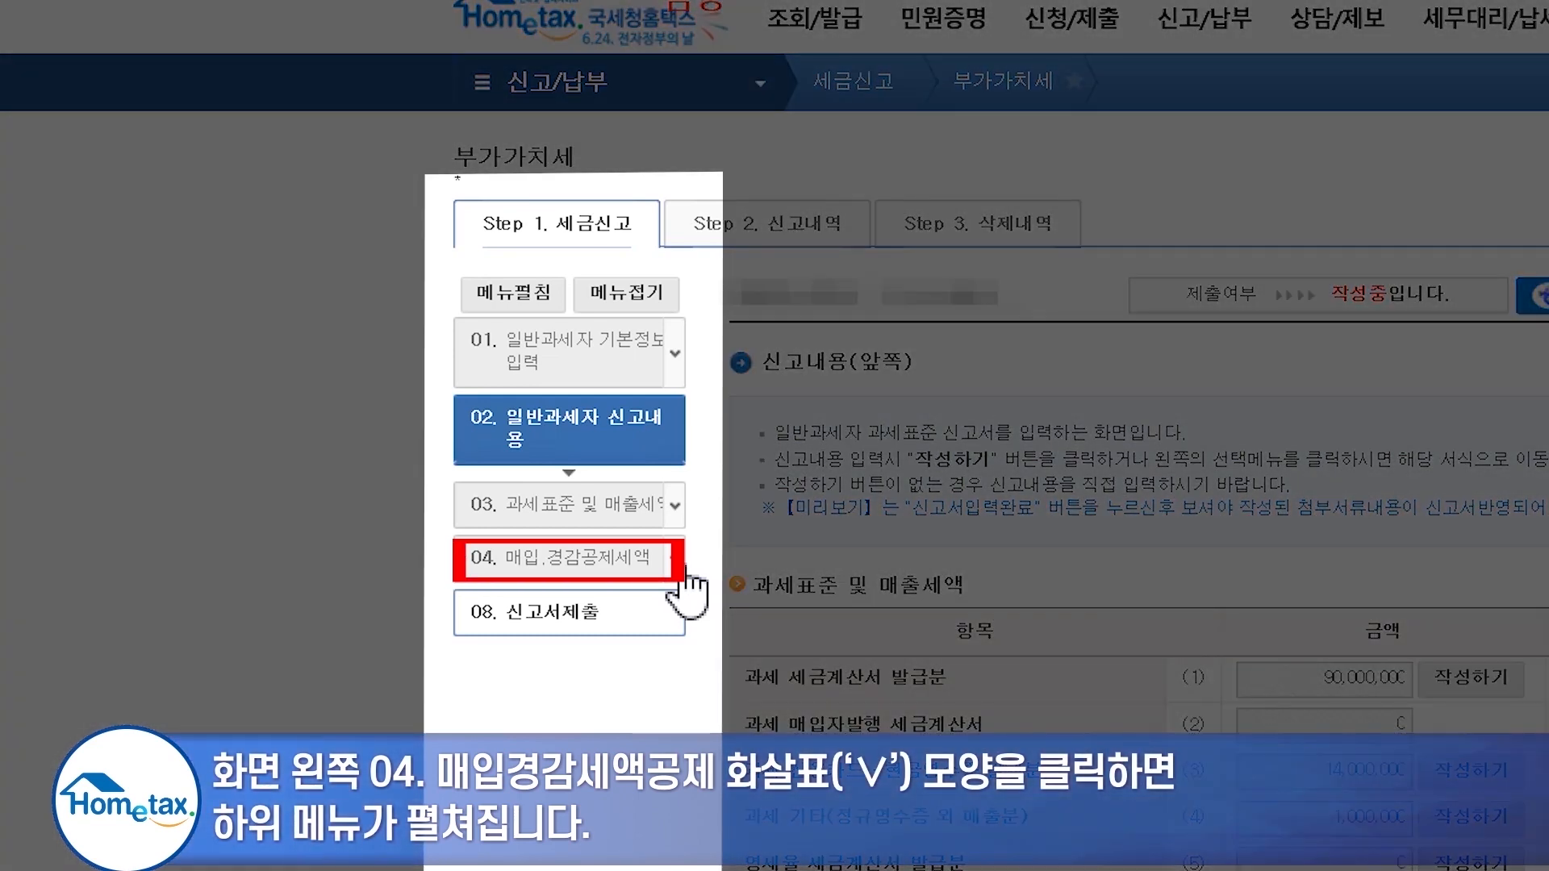
- Save the return and open 신용카드매출전표등 수령명세서 under 04. 매입.경감공제세액
click(684, 569)
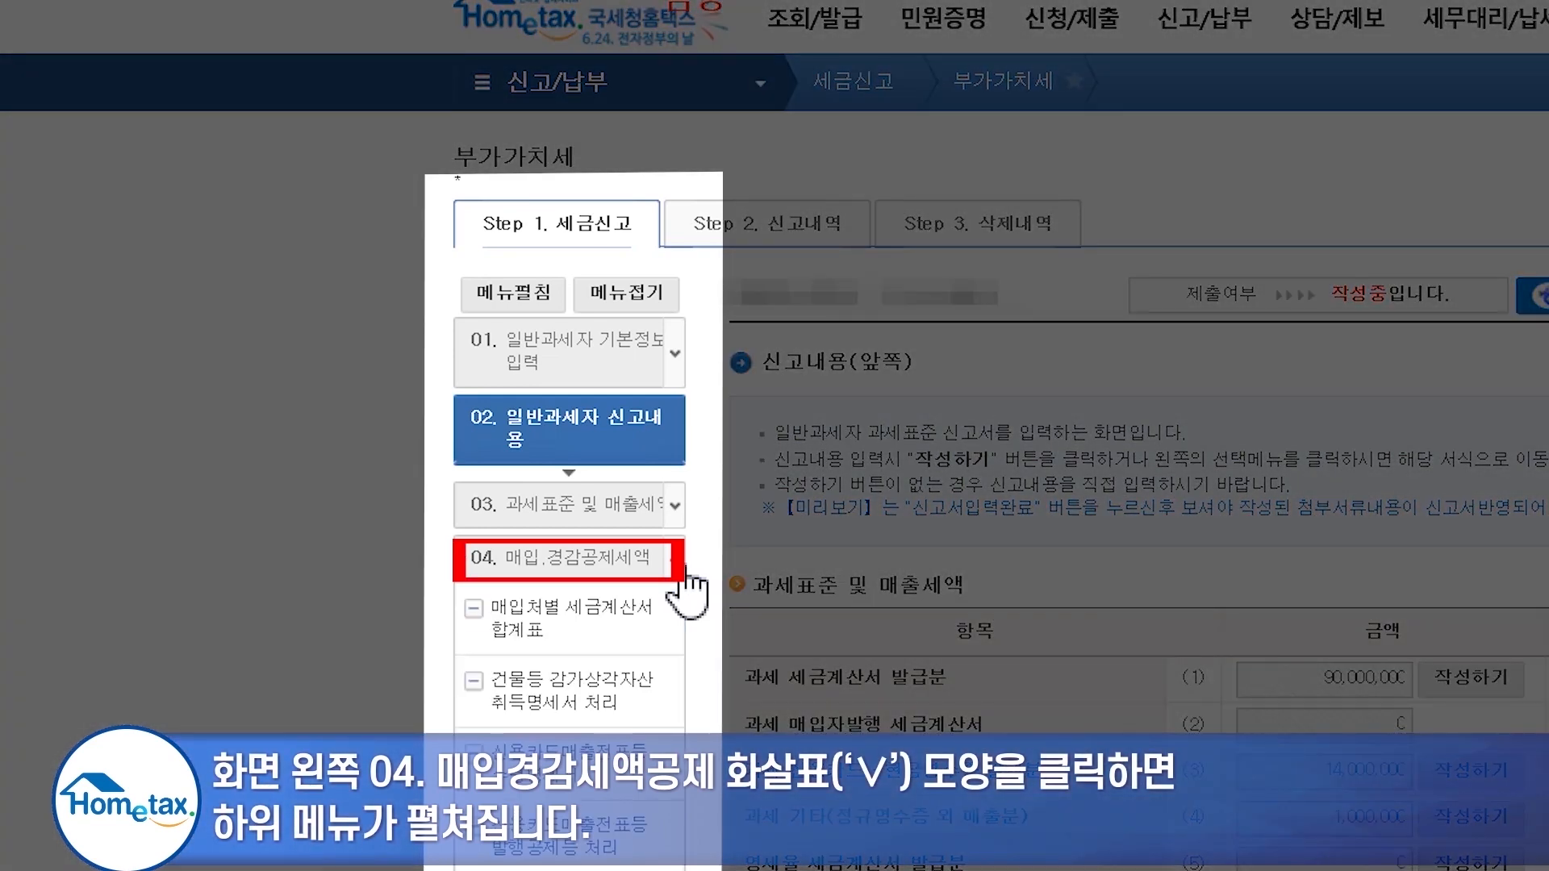
scroll(681, 566, down, 2)
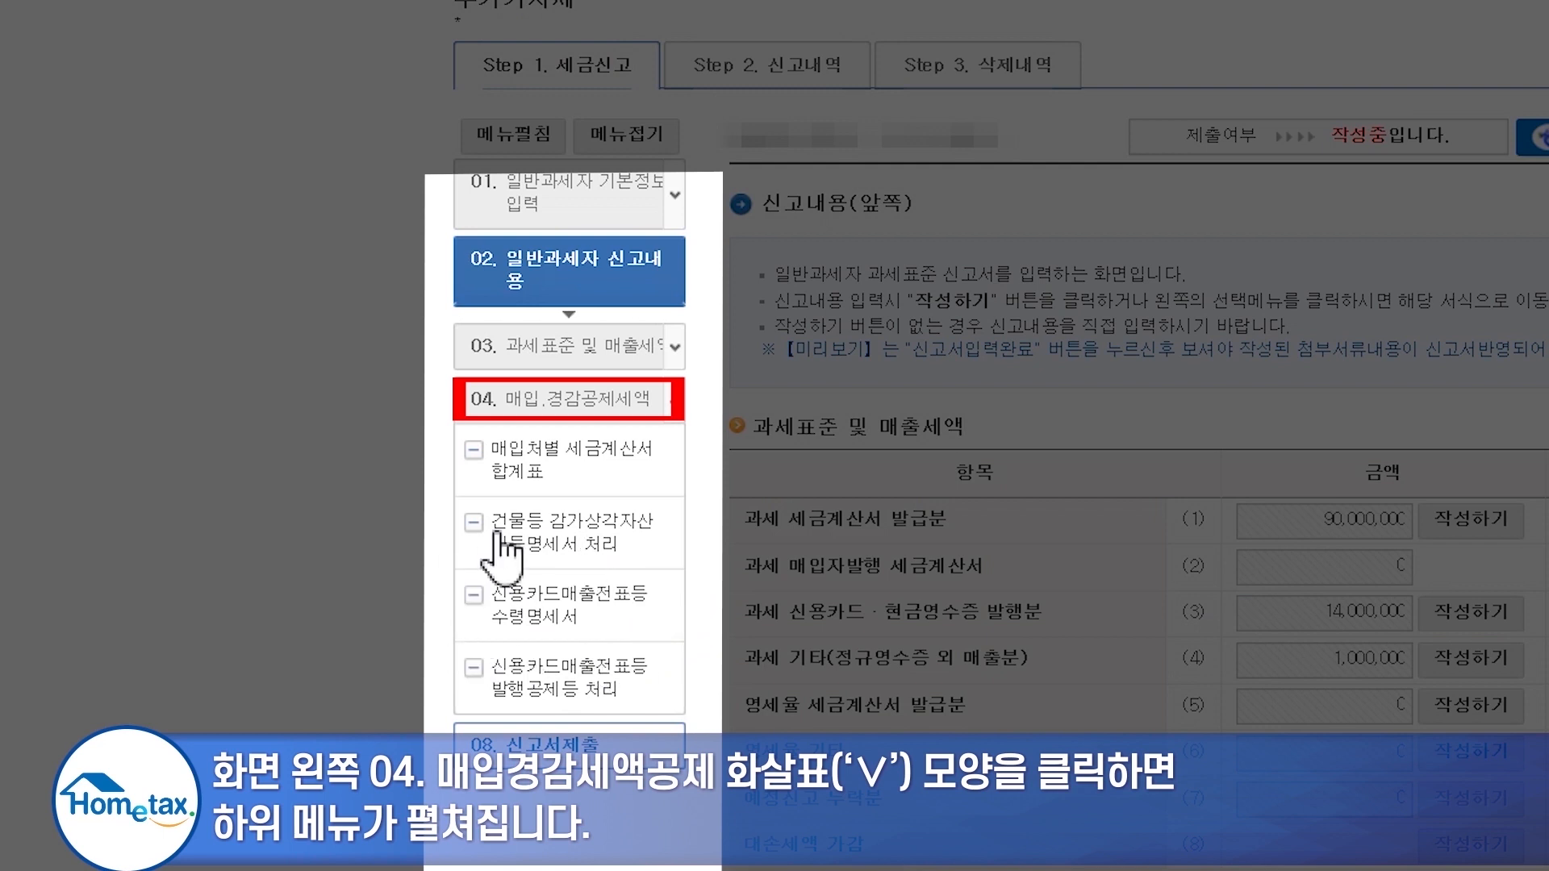
click(607, 599)
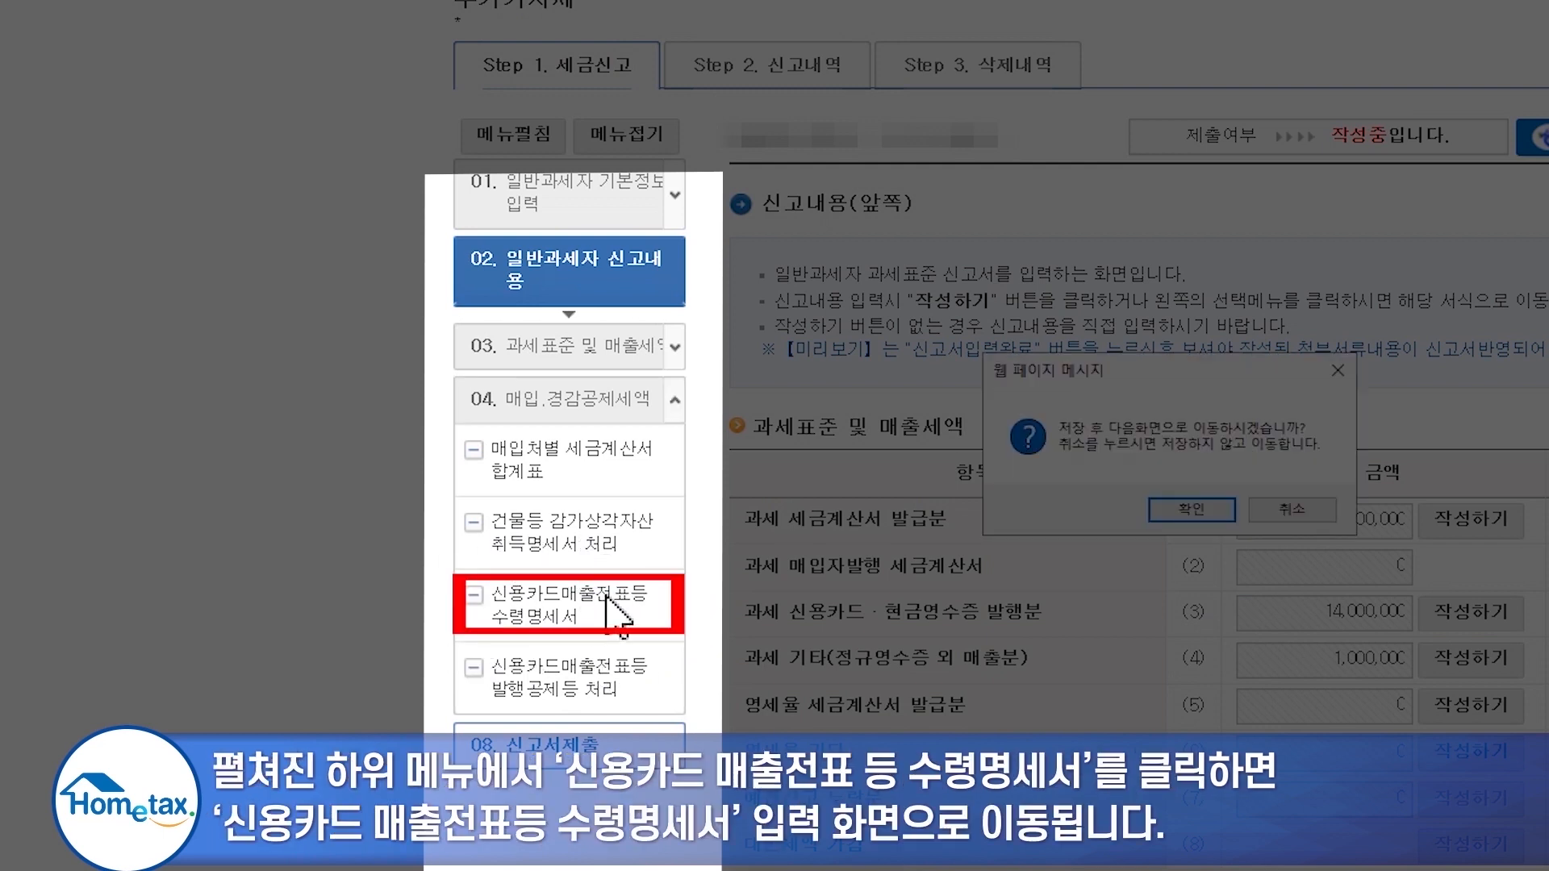
click(1151, 514)
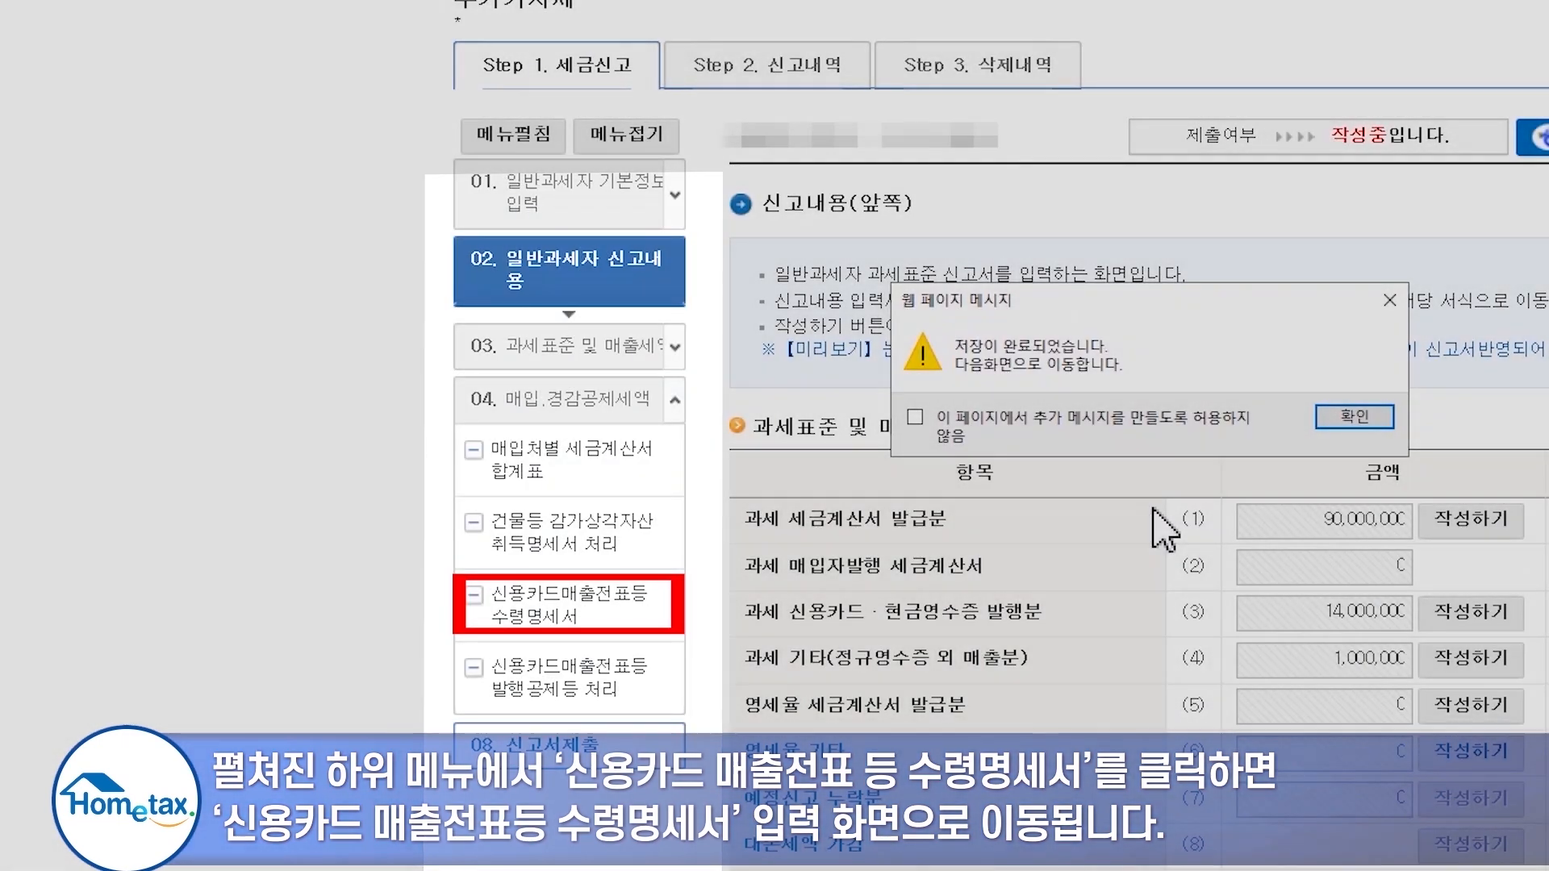
click(1360, 513)
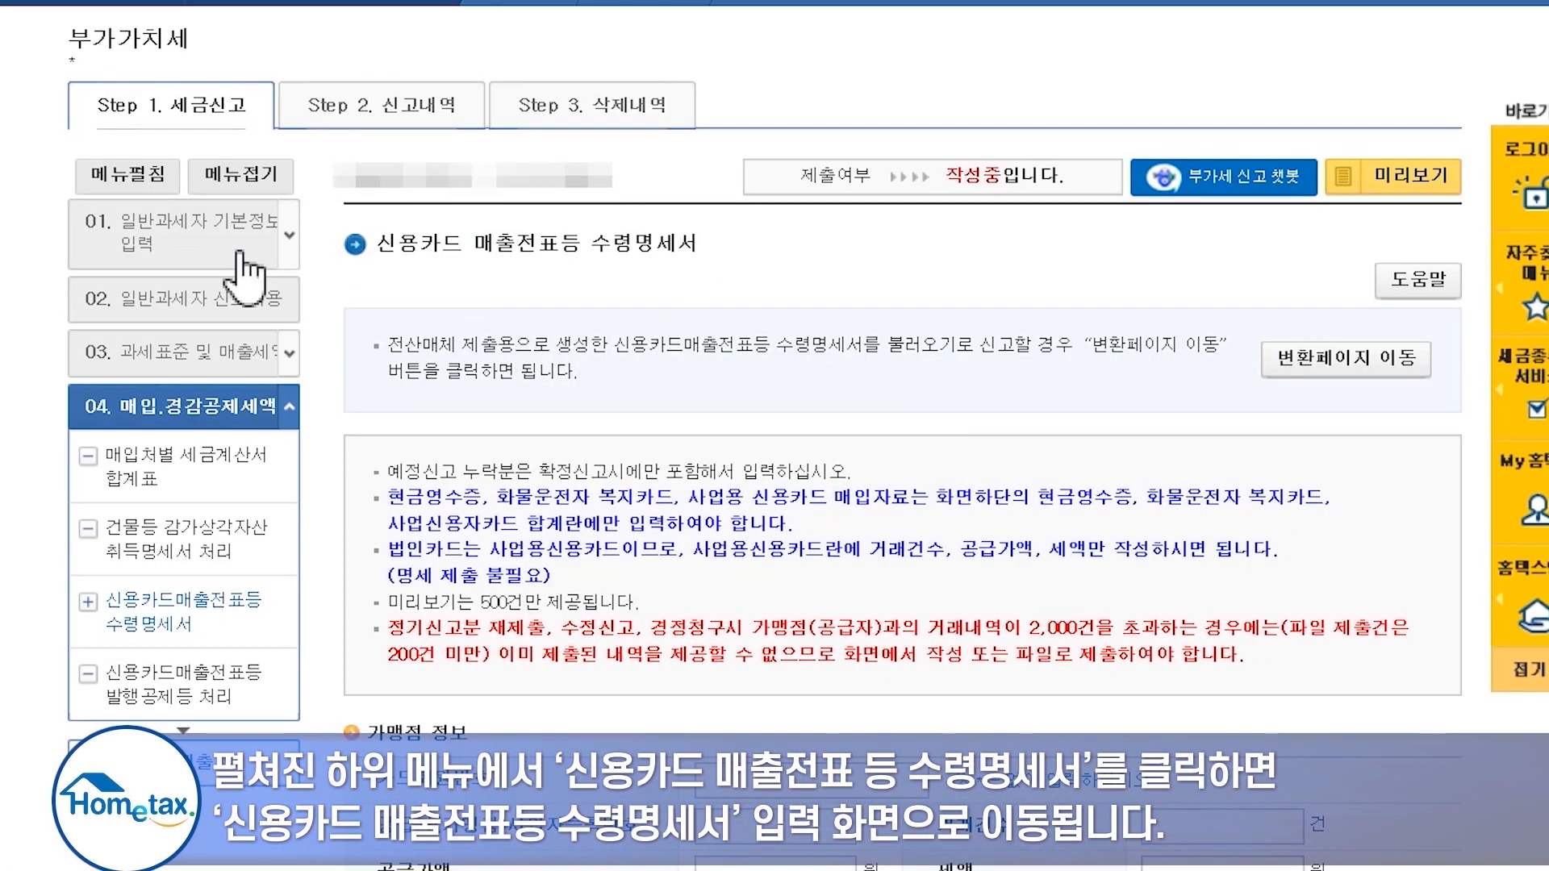
scroll(717, 485, down, 4)
scroll(720, 335, down, 6)
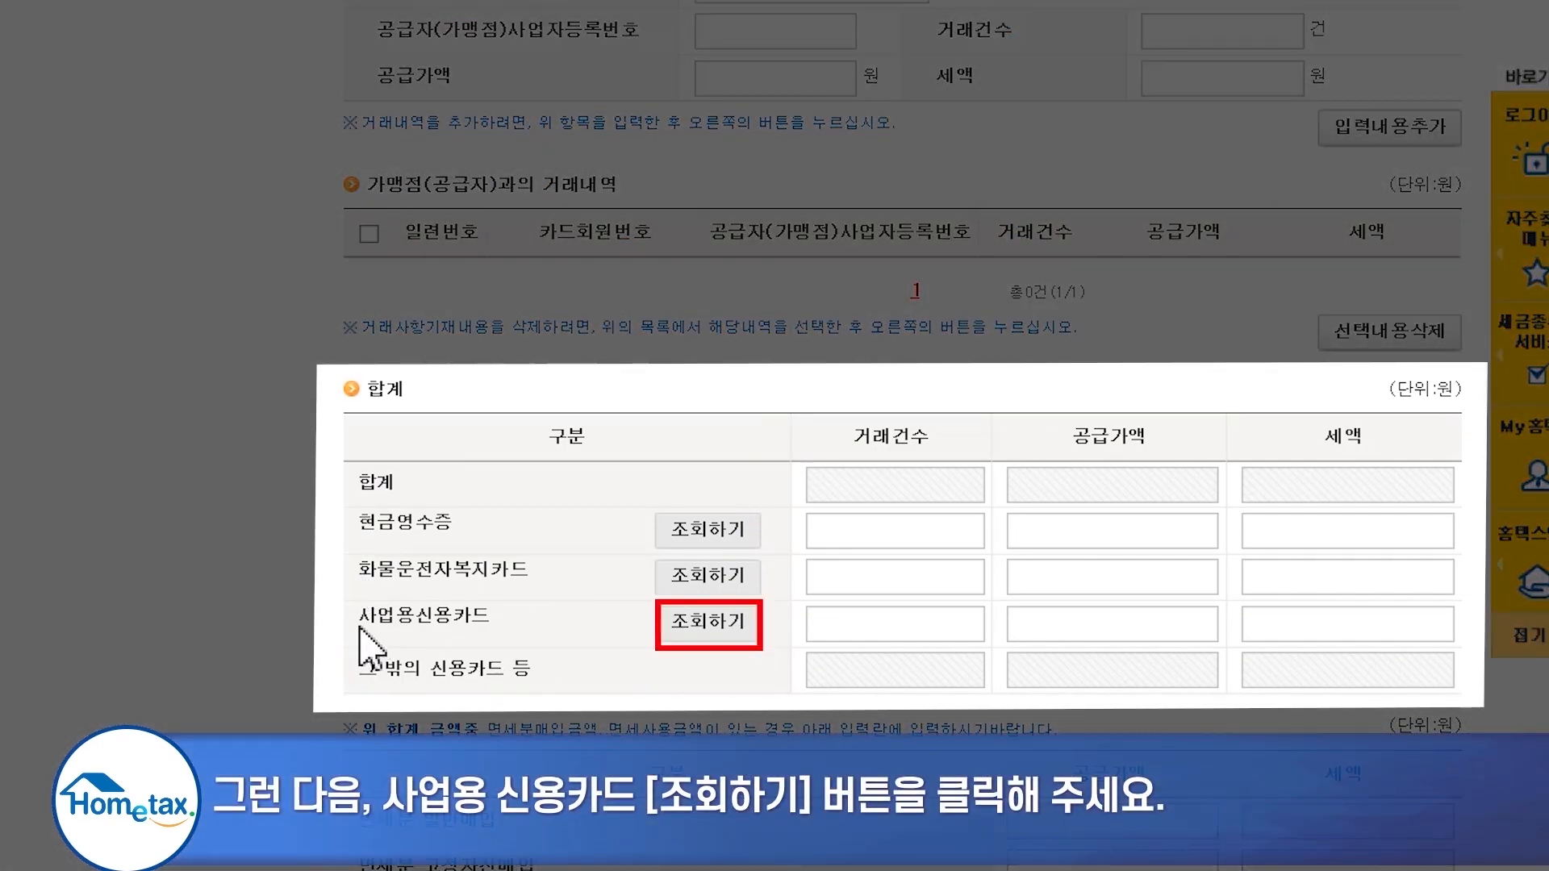
- Look up 사업용신용카드 purchases: 20 deductible transactions totalling 1,100,000 won
click(711, 621)
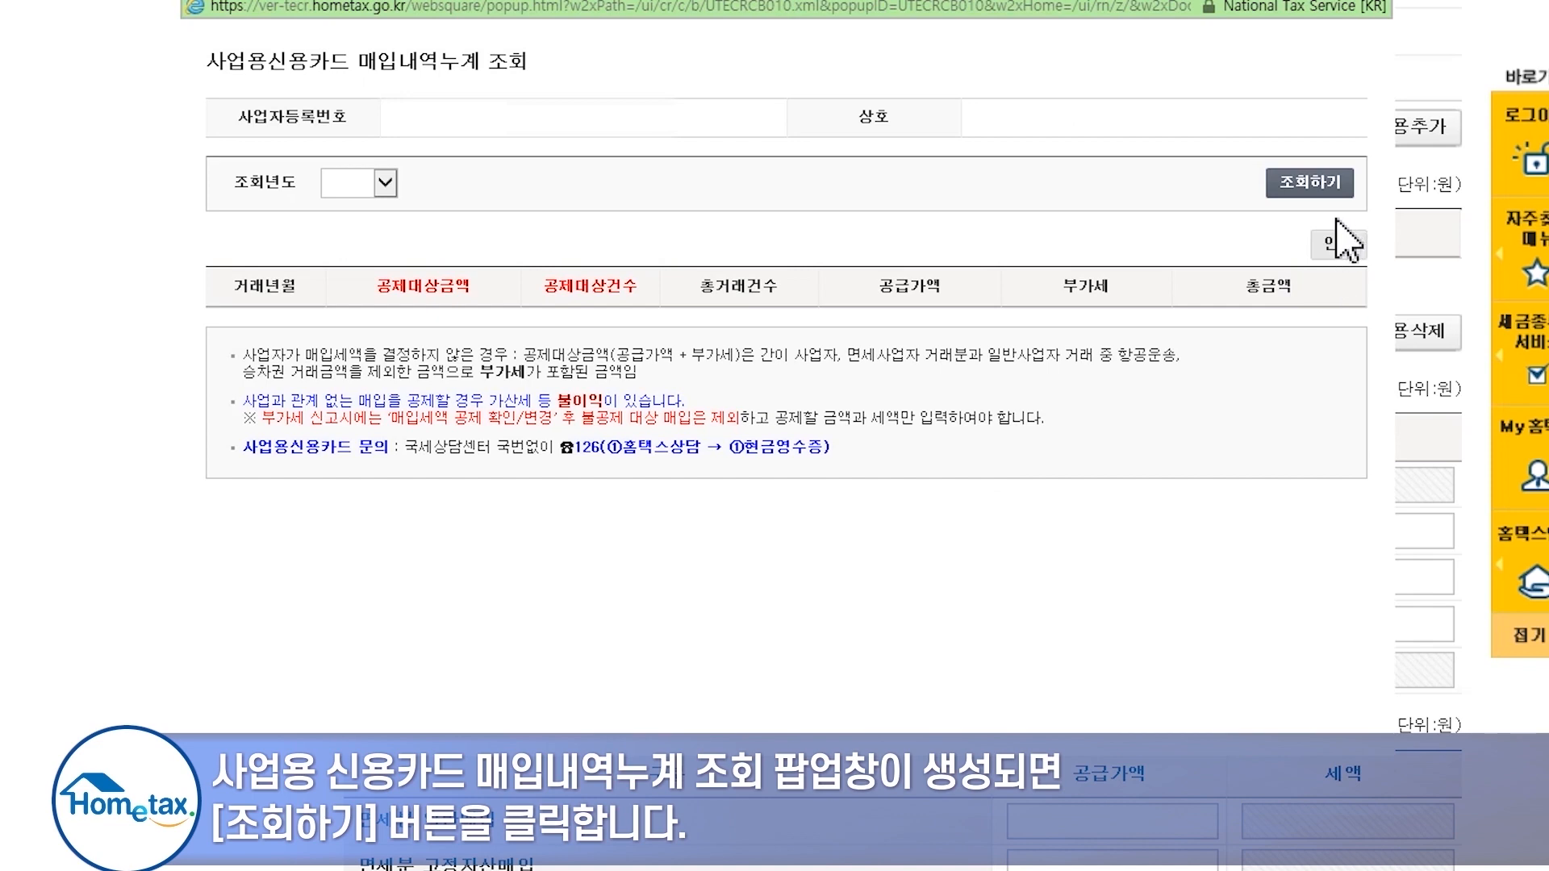
click(1313, 194)
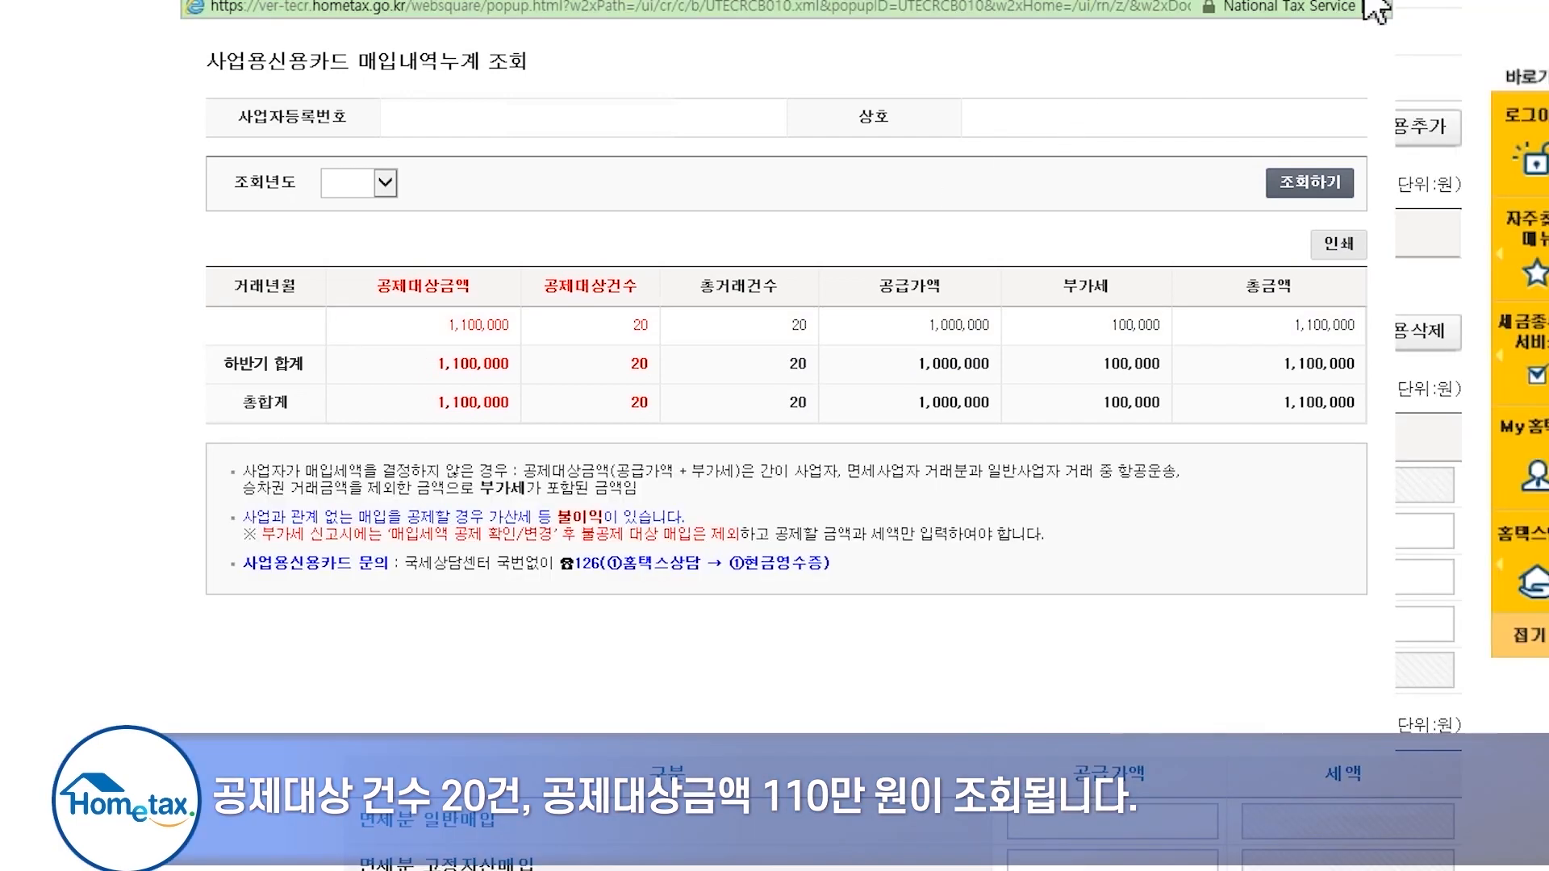
- Enter 20 business credit card transactions with 1,000,000 won supply and 100,000 won tax
click(1368, 2)
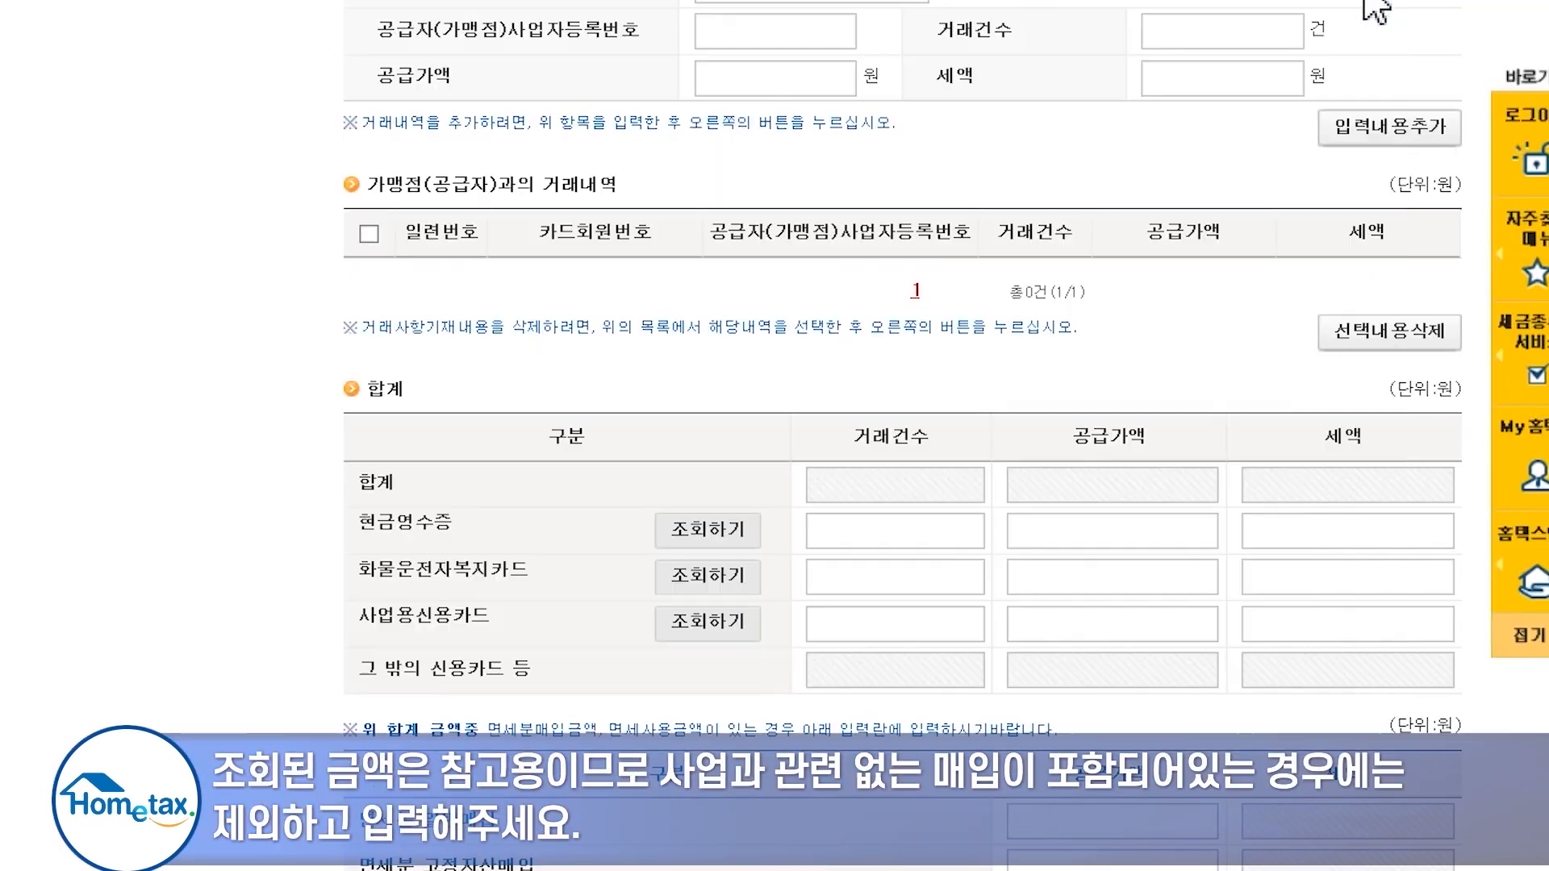
click(928, 628)
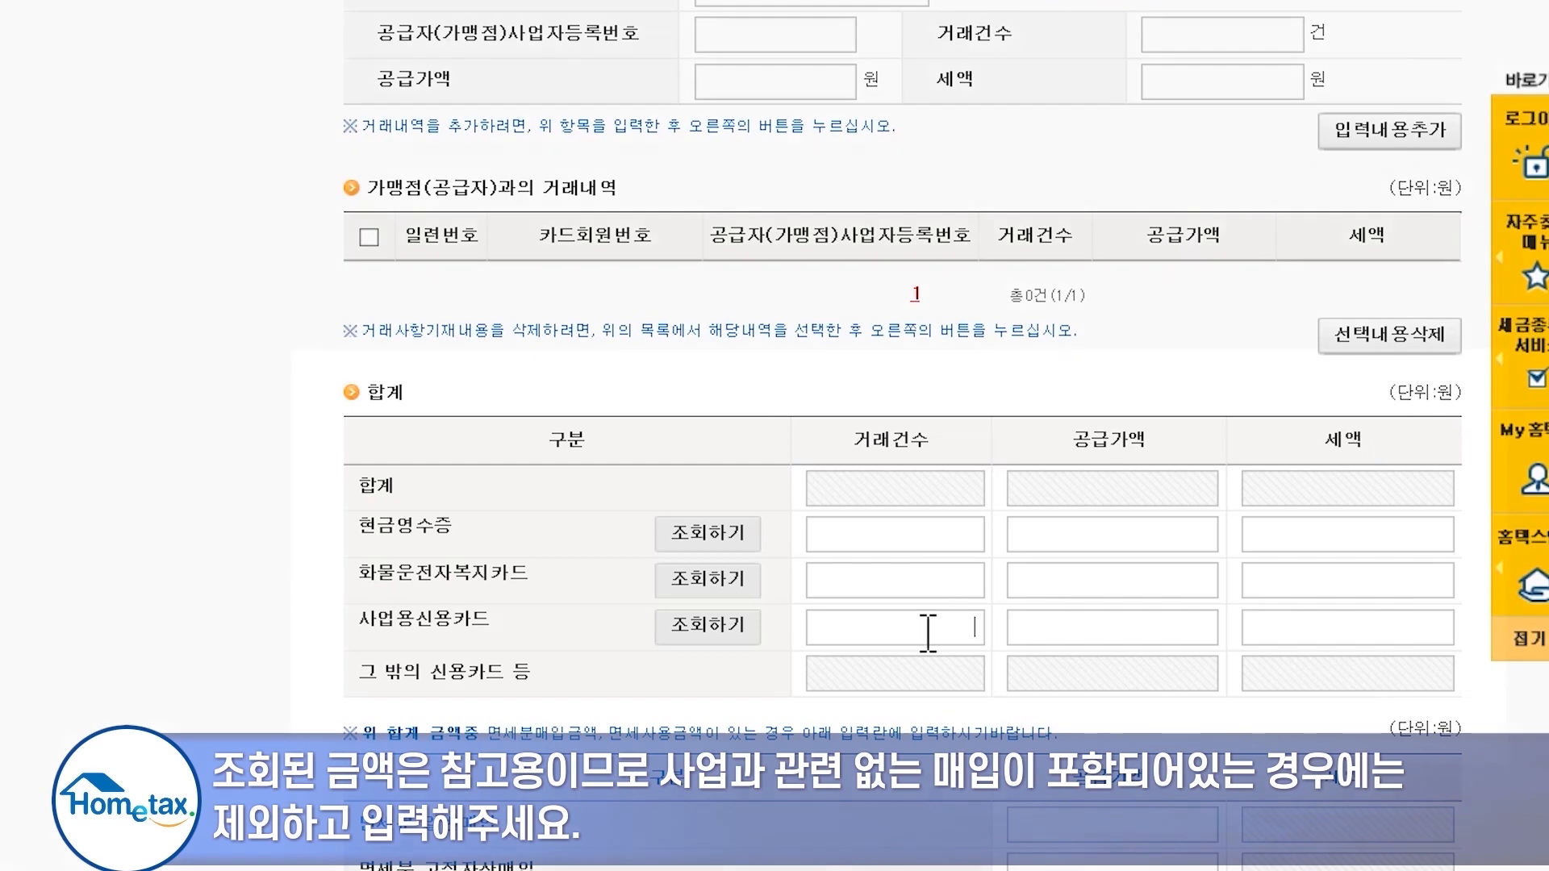
text(20)
key(Tab)
text(1000000)
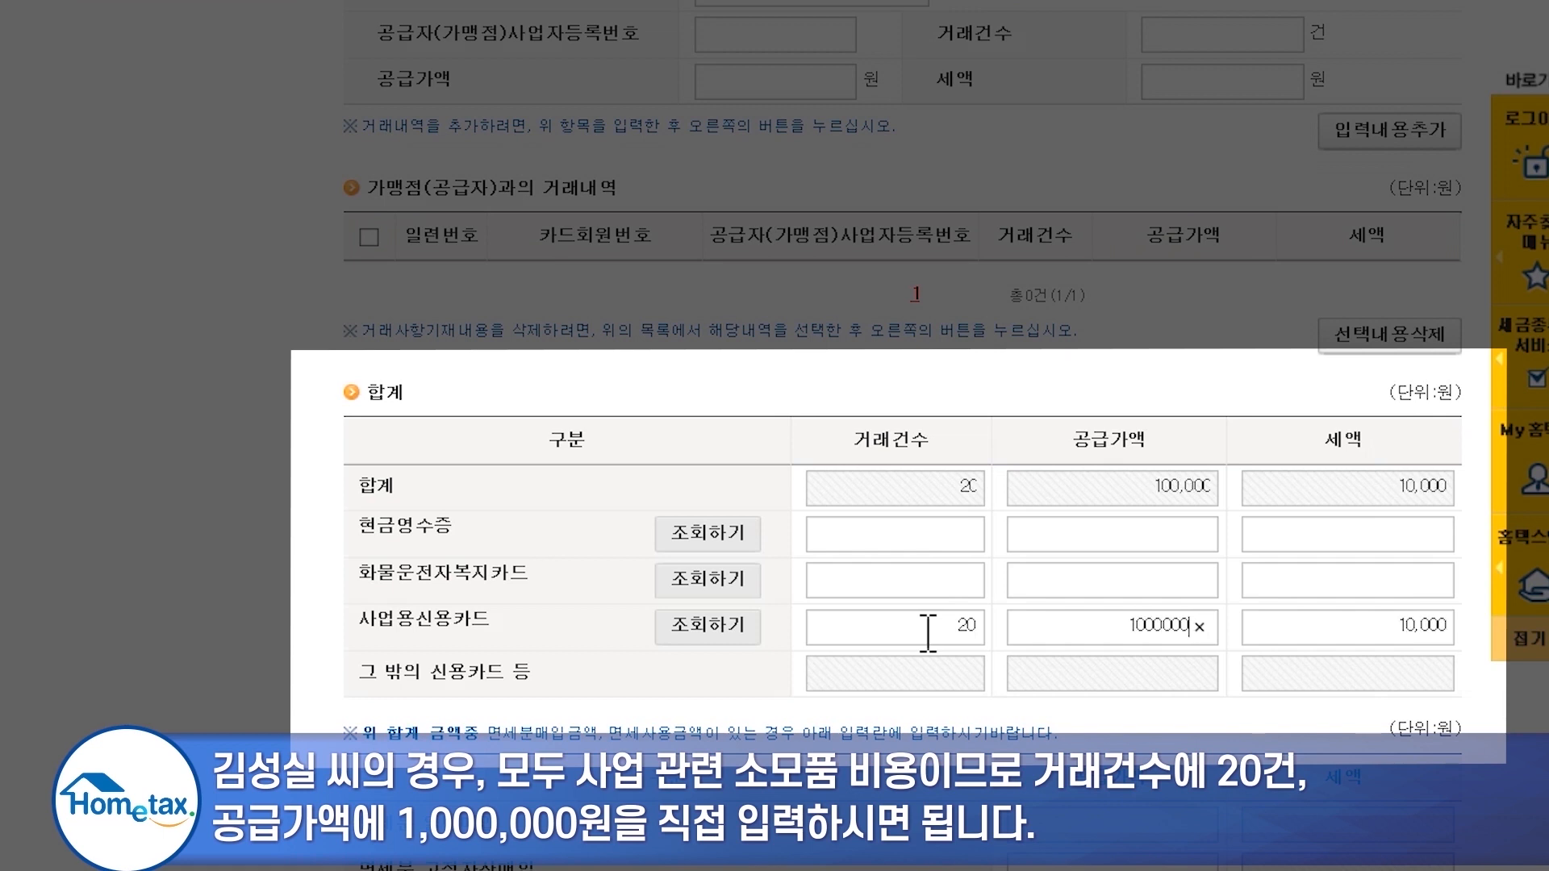
click(1059, 693)
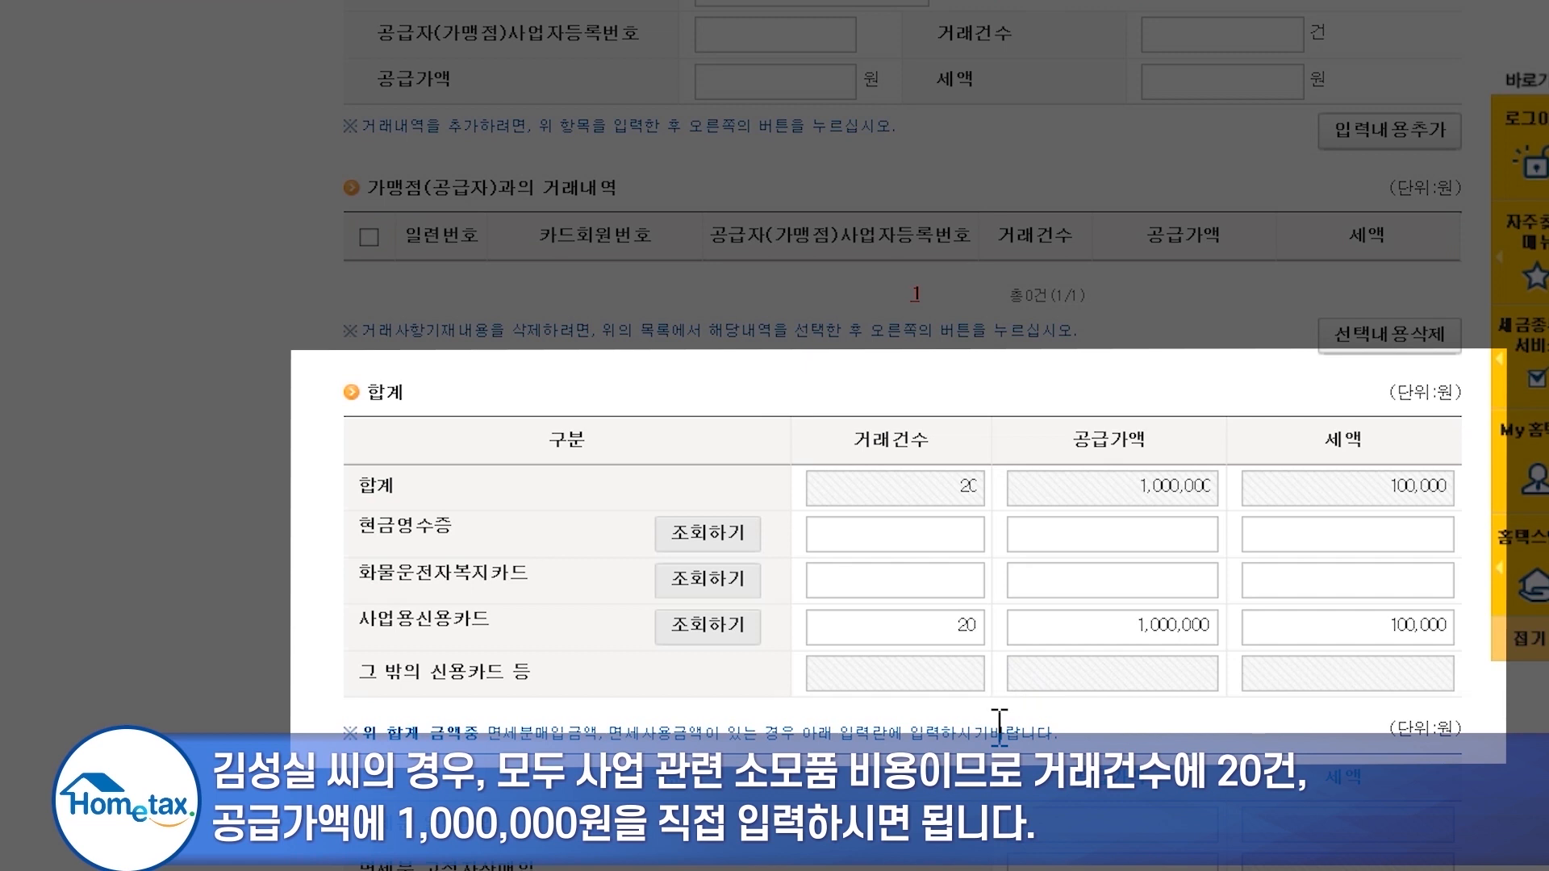
scroll(1000, 728, up, 6)
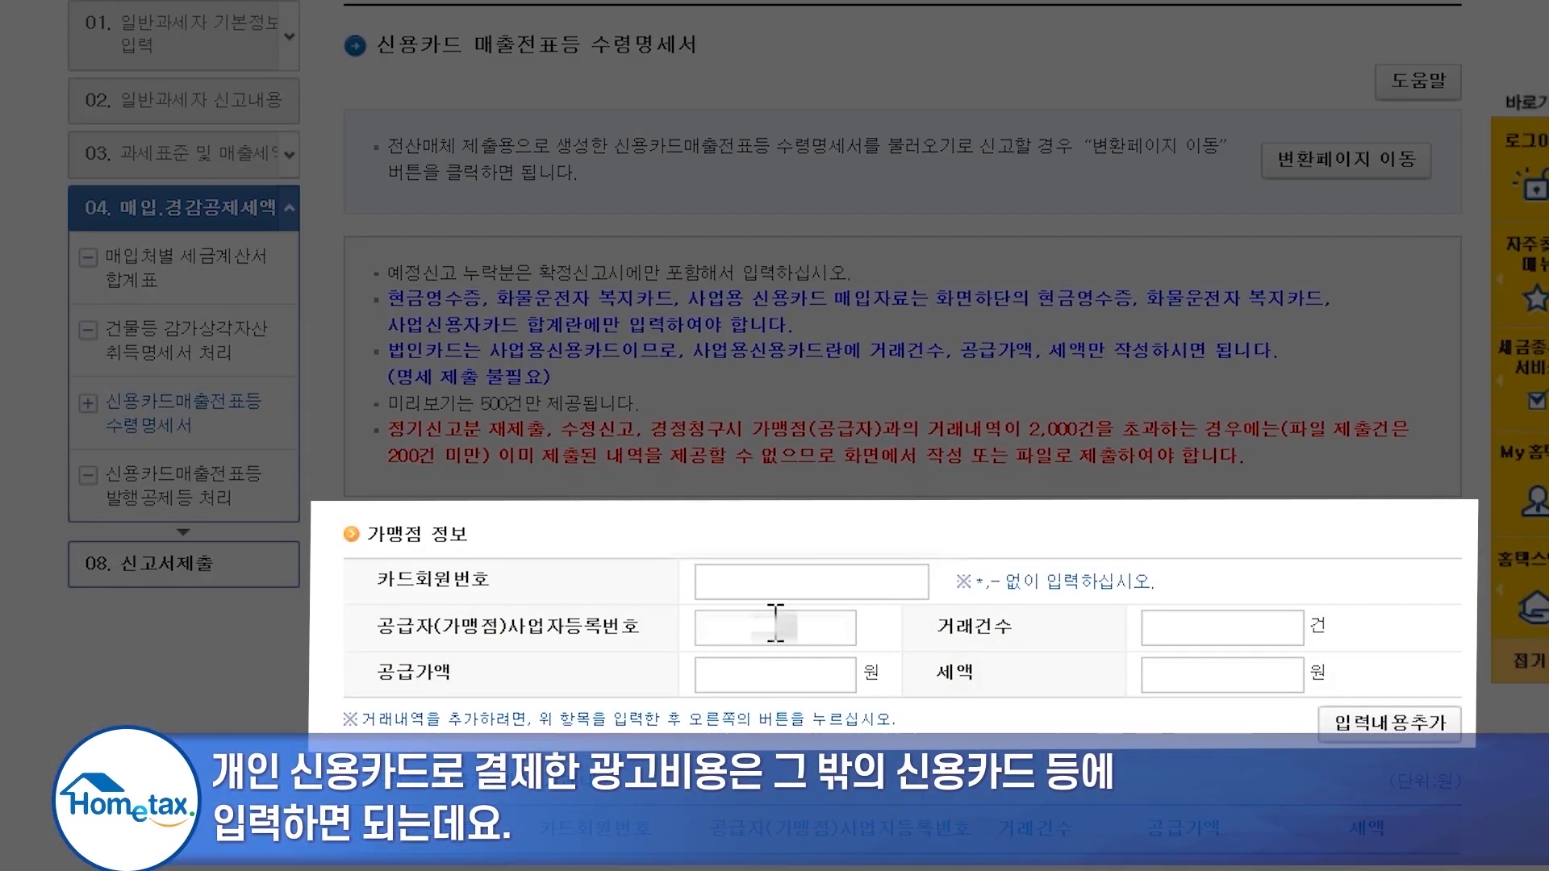
- Add a merchant entry with the card number, supplier registration number, and 1,000,000 won supply
click(777, 593)
text(●●●●●●●●●●●●)
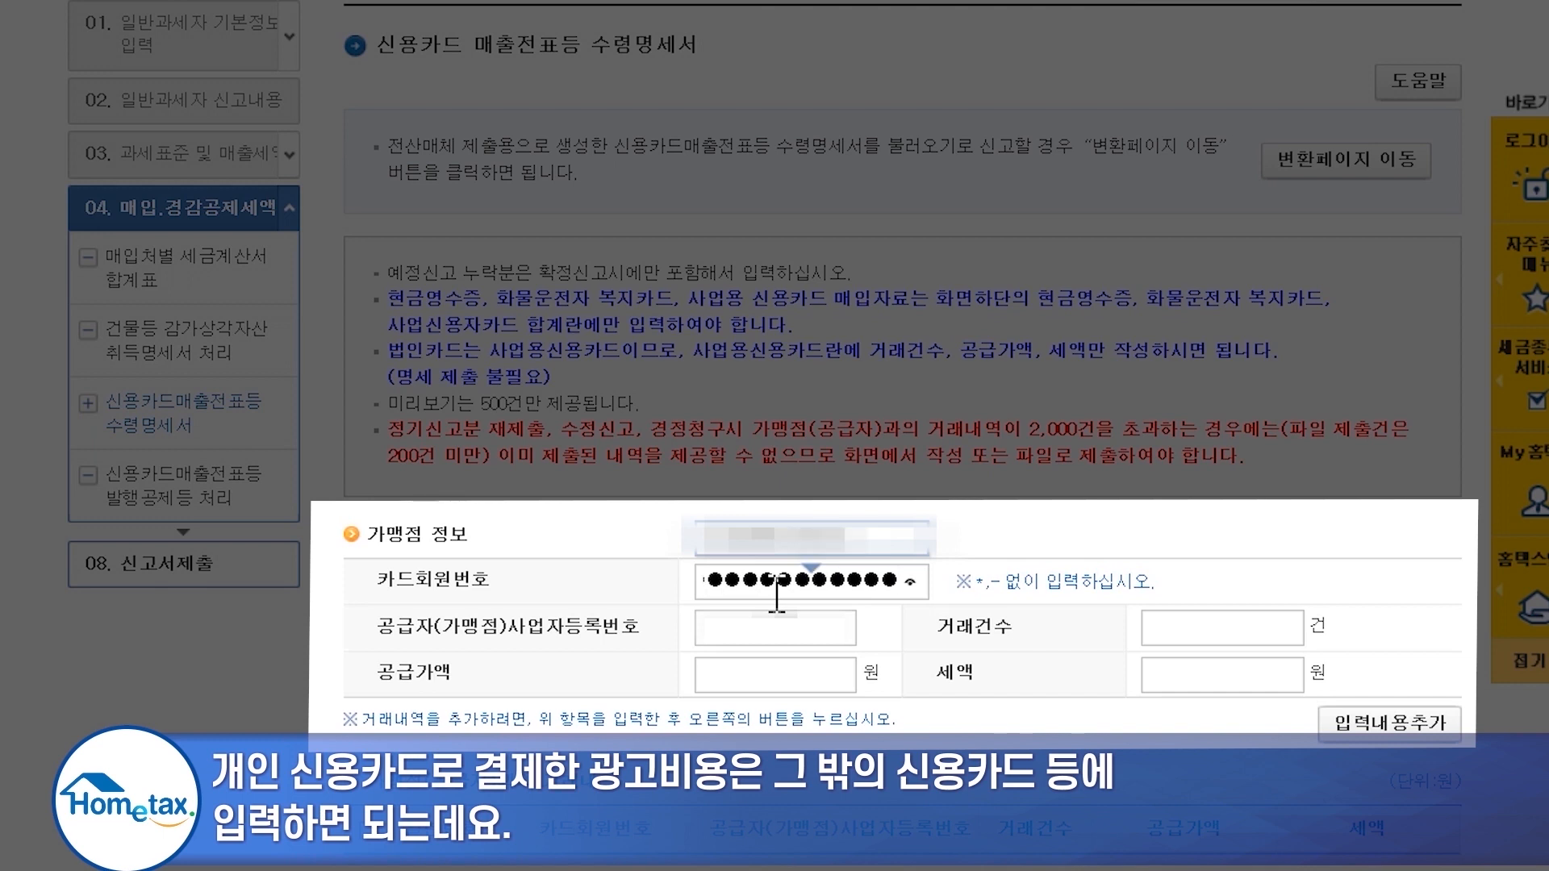
click(757, 630)
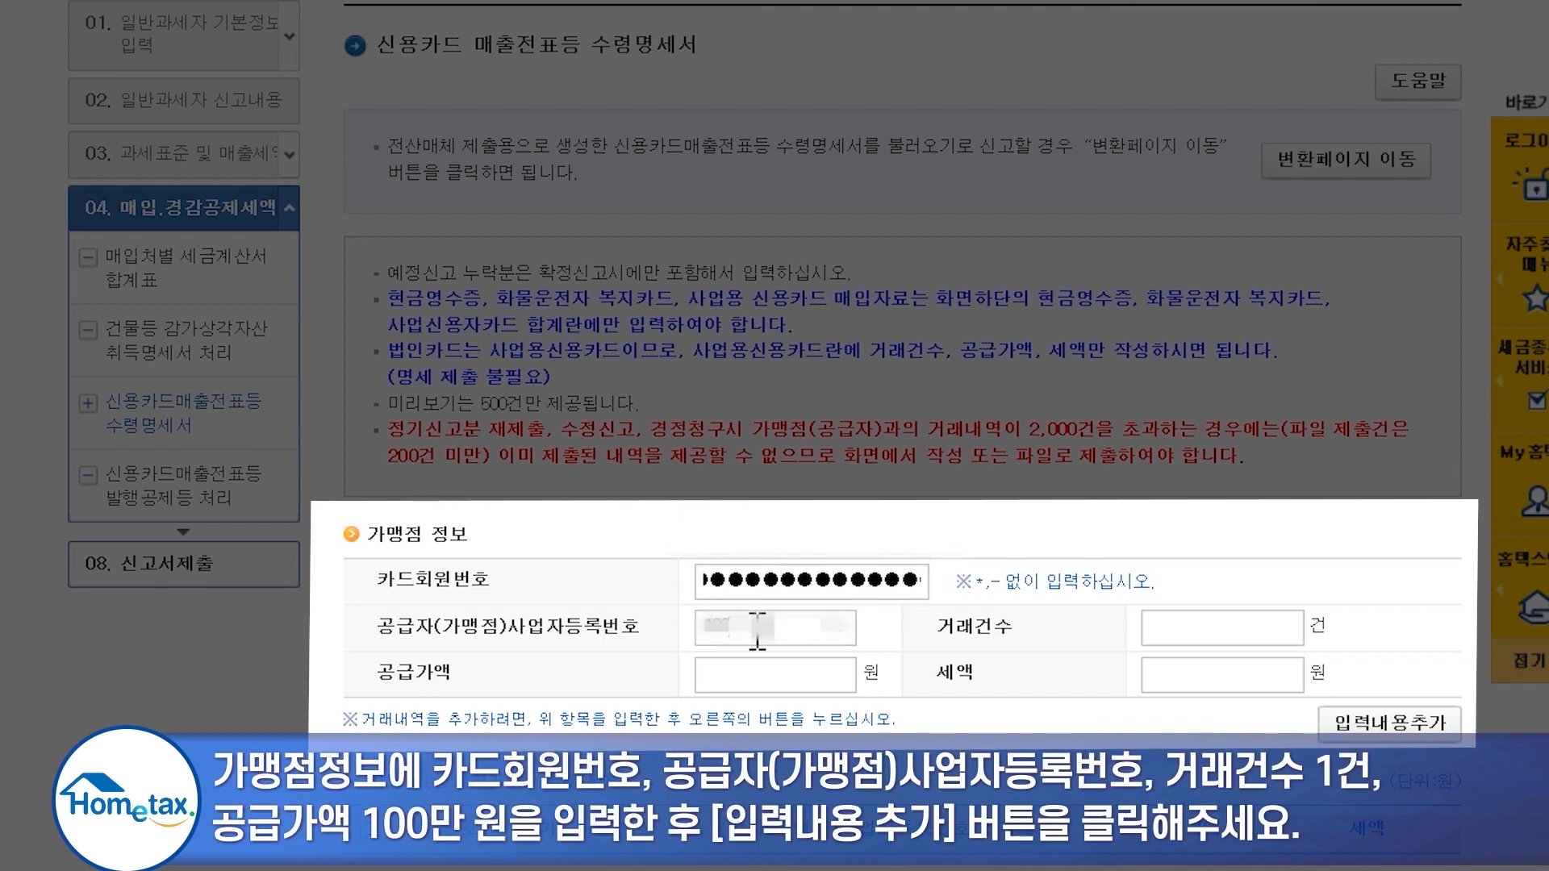
text(1000000000)
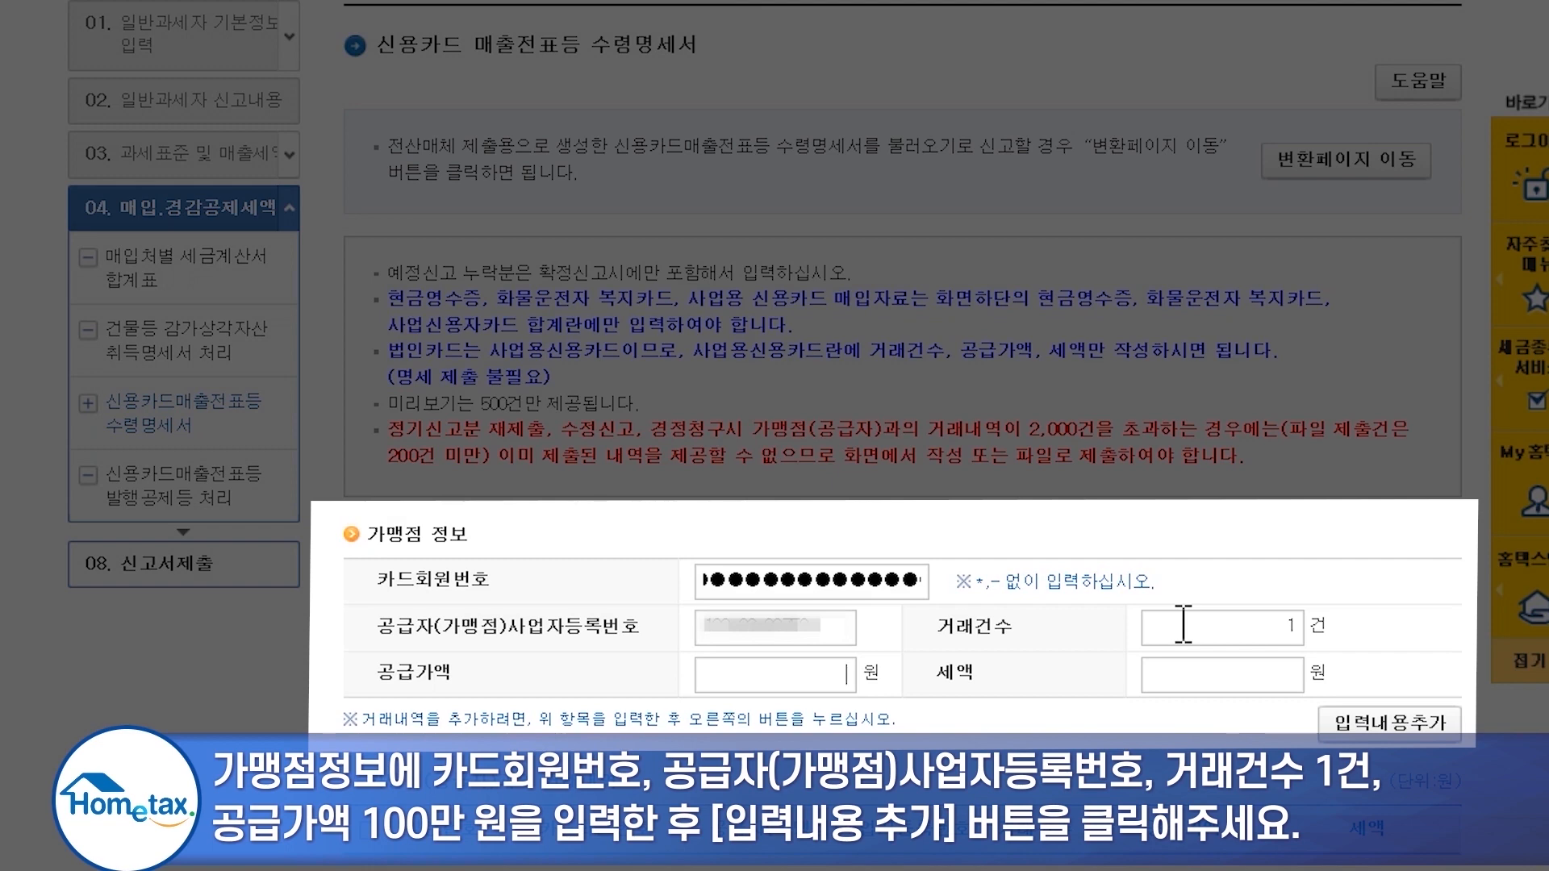
text(1)
text(000)
text(000)
key(Tab)
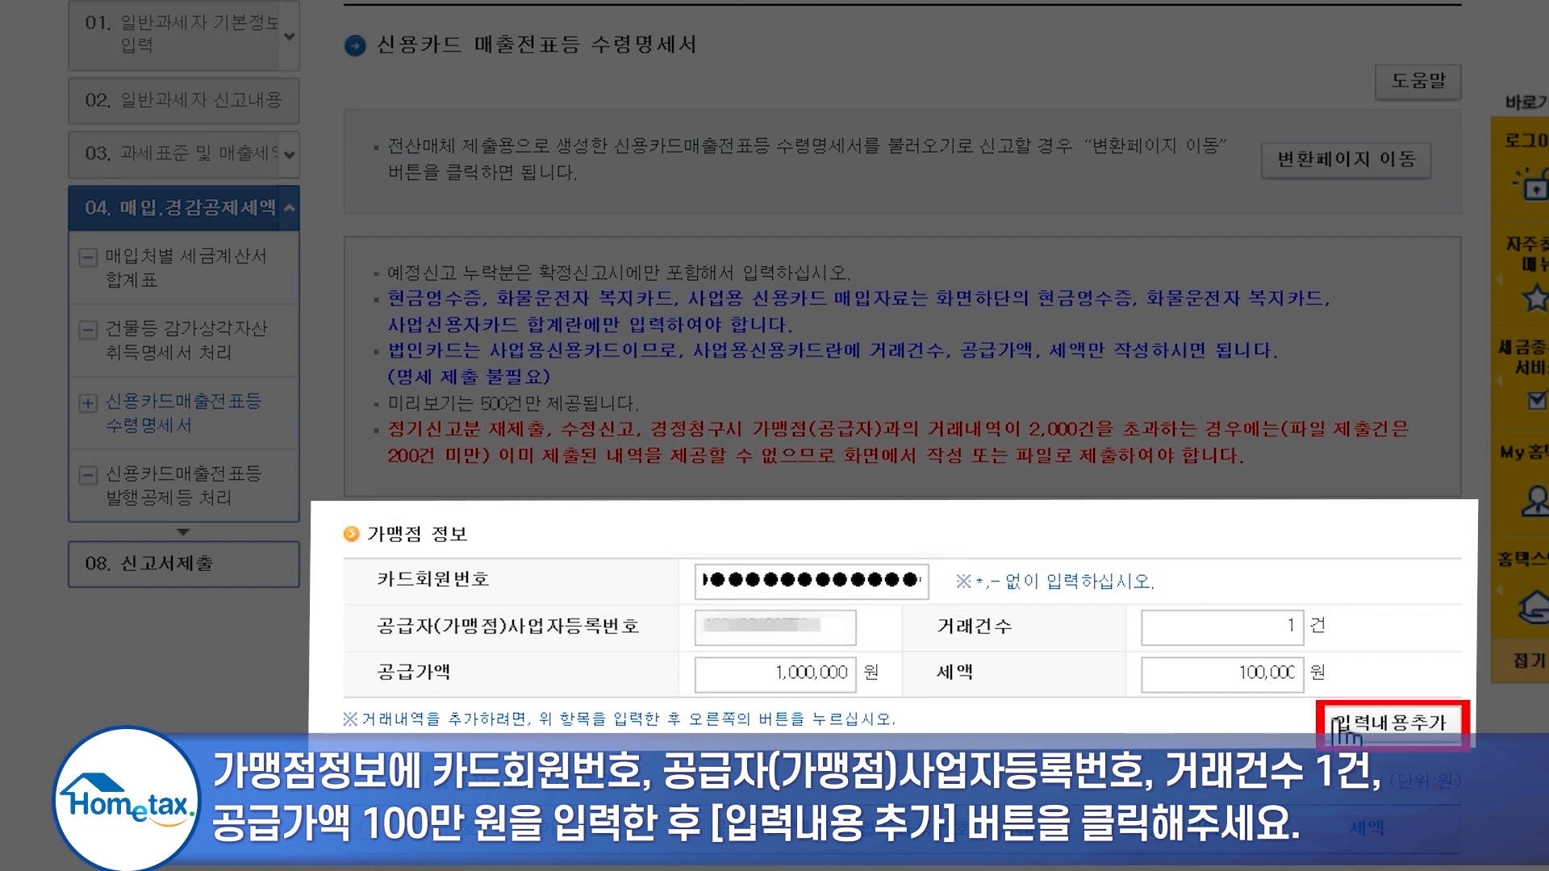
click(1342, 726)
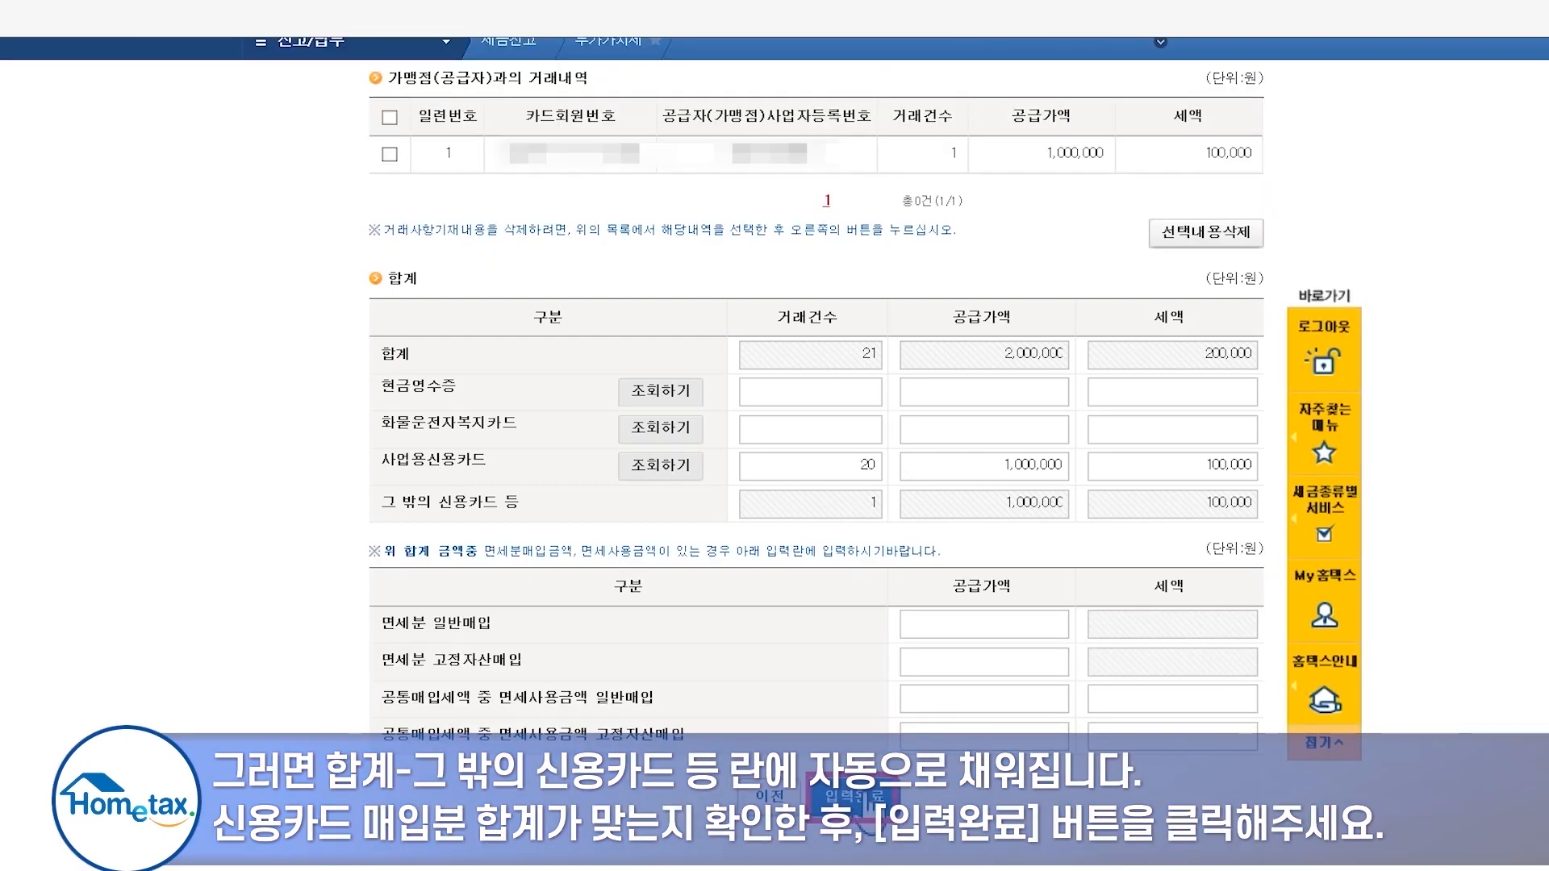
- Save the card receipt statement totalling 21 transactions, 2,000,000 won supply and 200,000 won tax
click(861, 799)
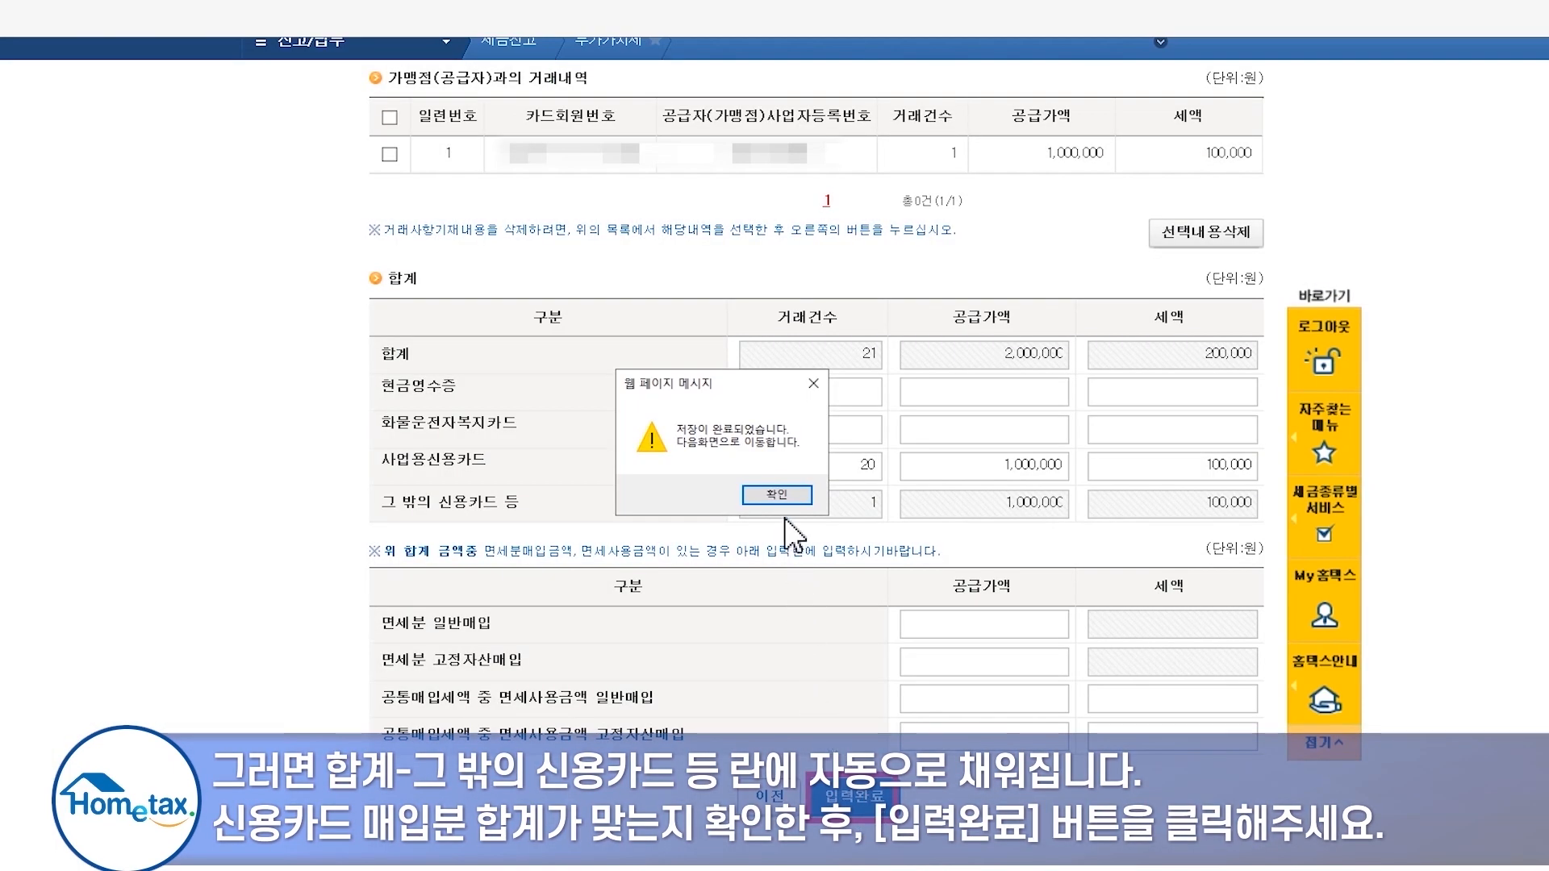
click(779, 496)
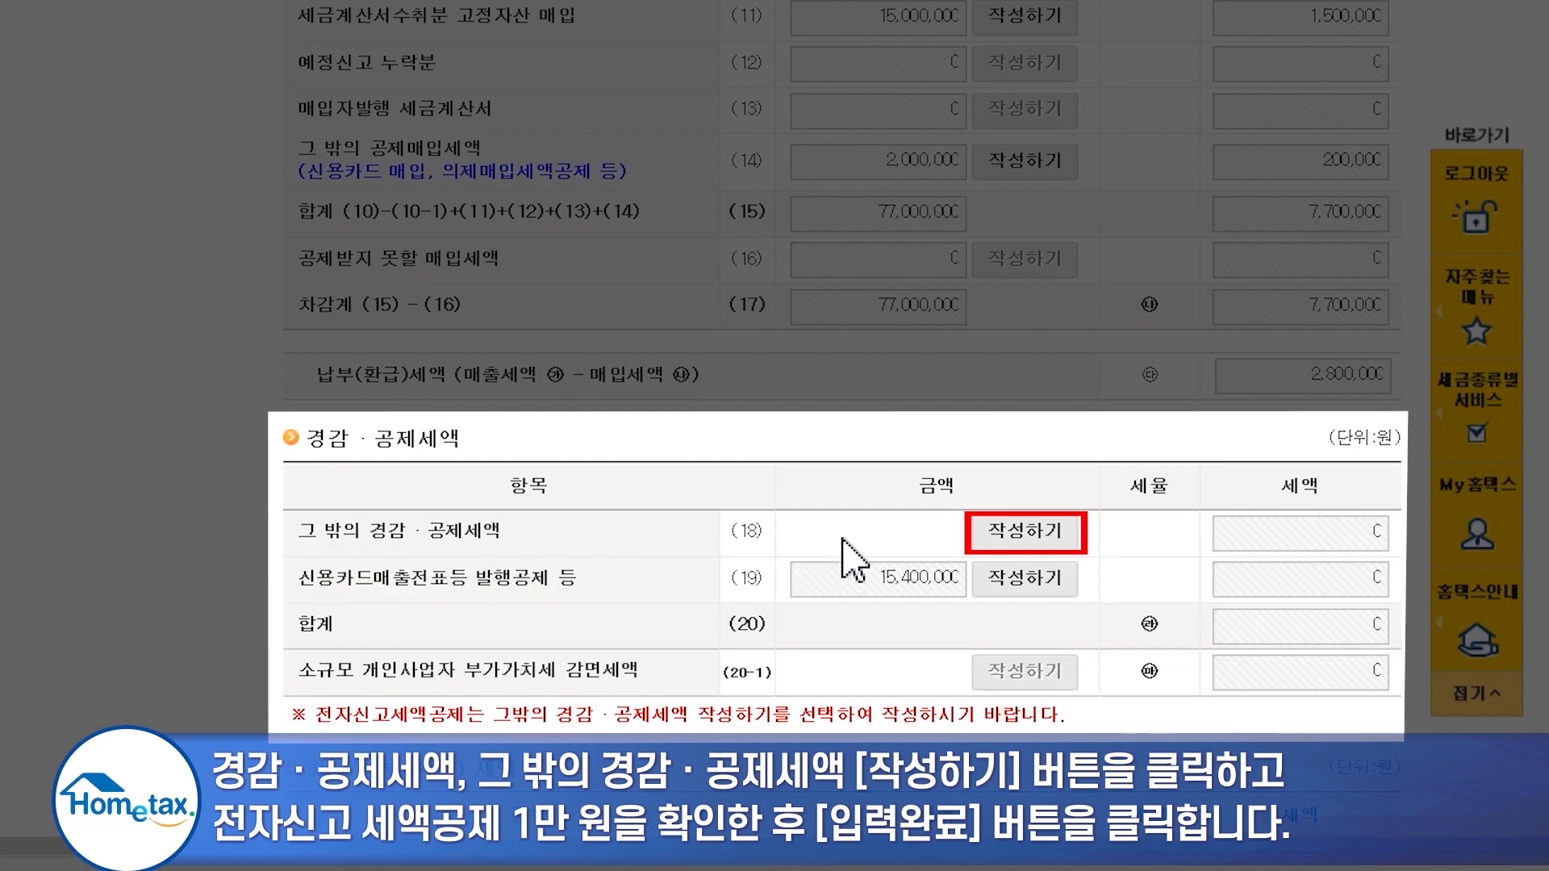
- Claim the 10,000 won 전자신고 세액공제 on row 18 and save it
click(1003, 532)
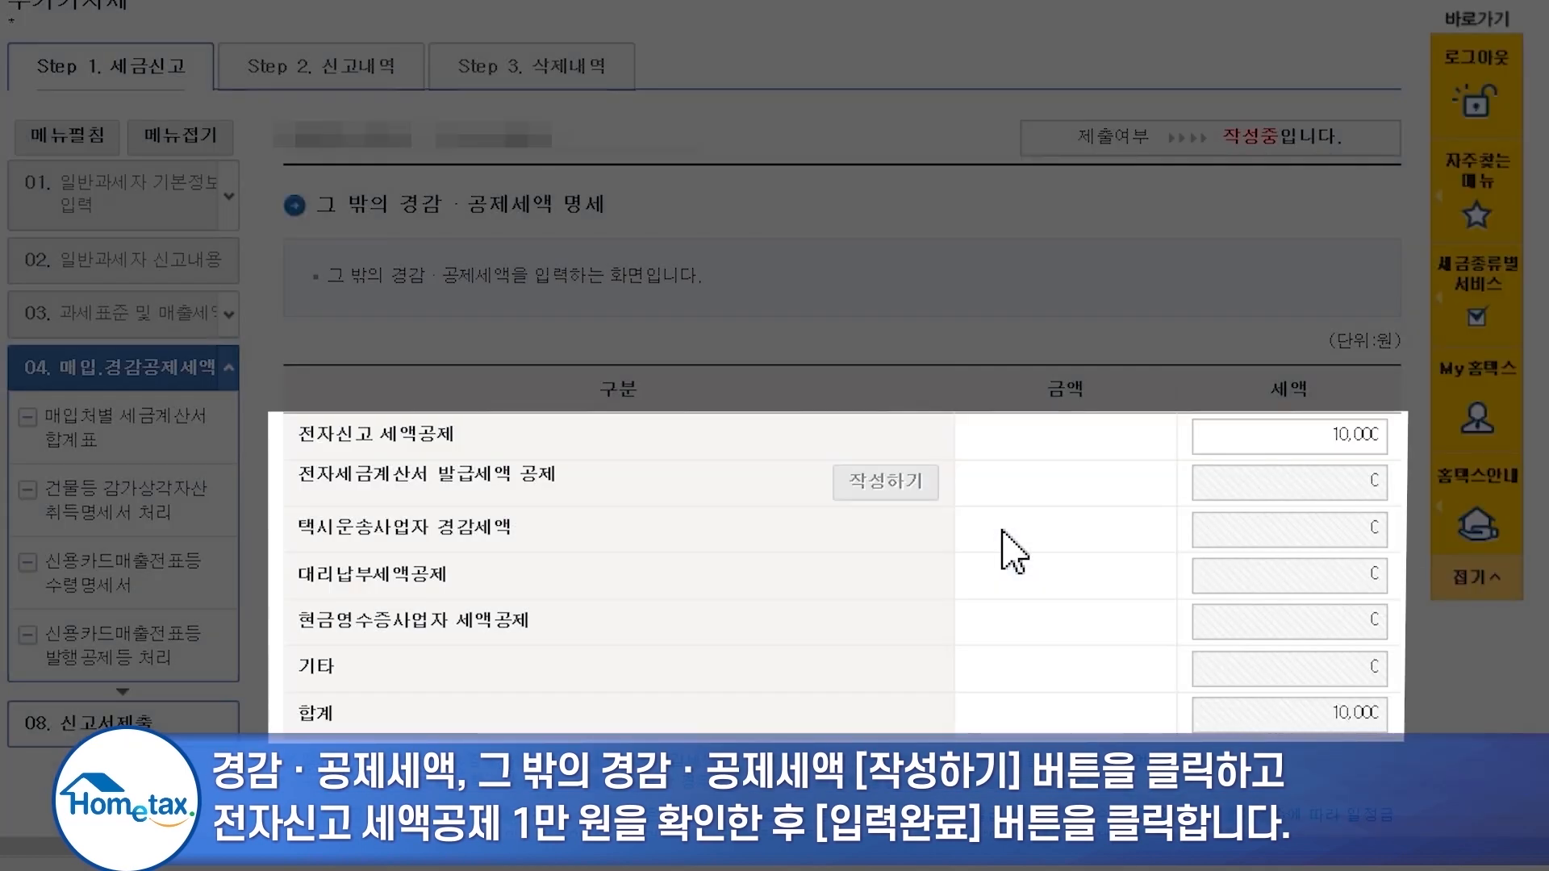
scroll(1014, 555, down, 2)
click(924, 755)
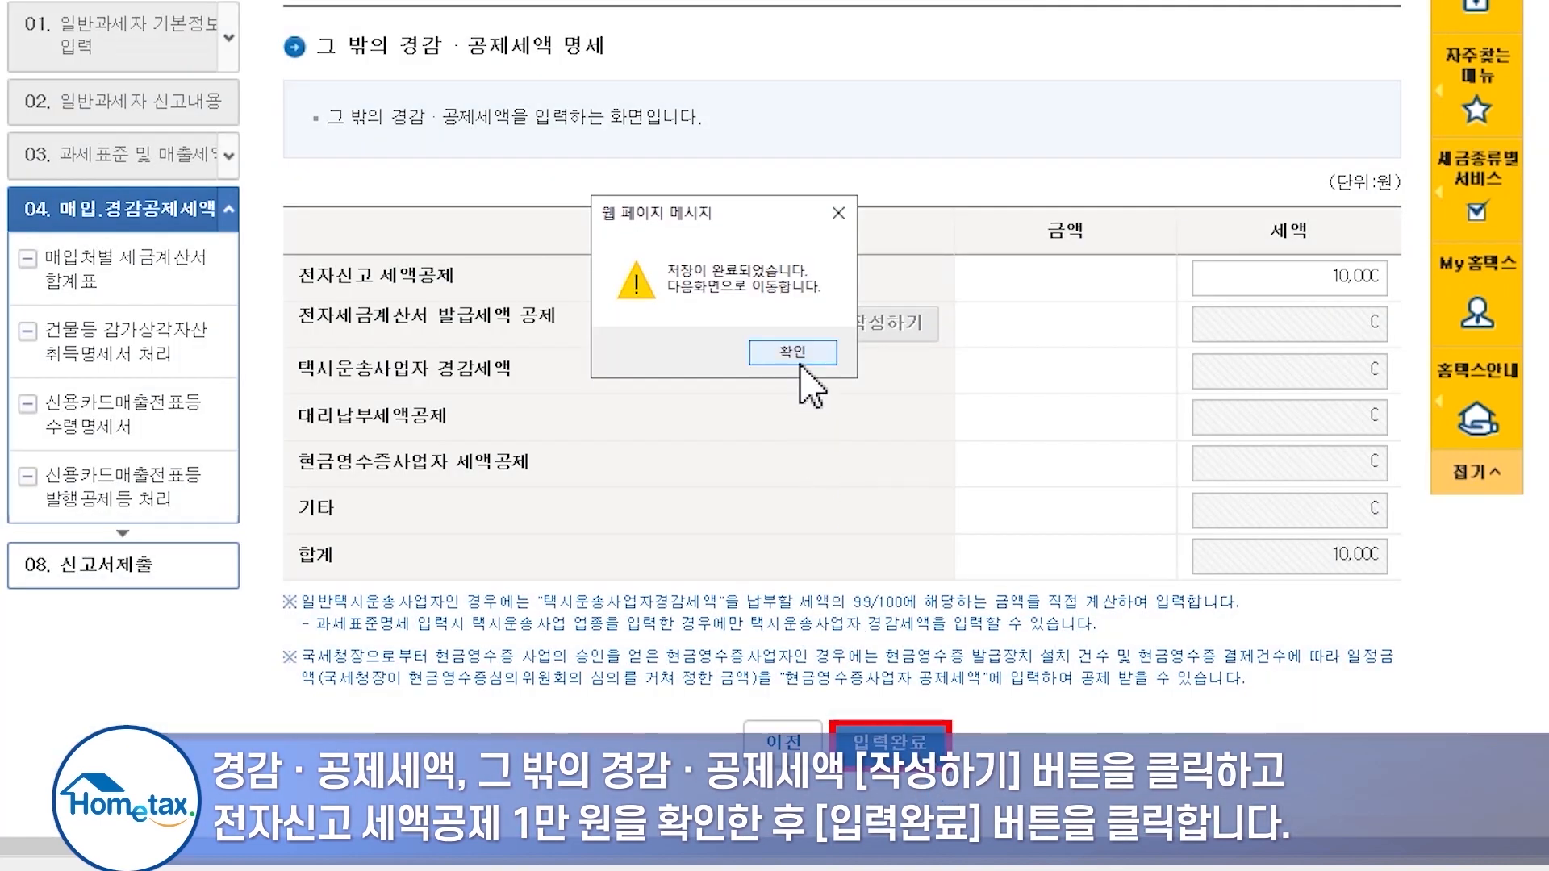
click(801, 370)
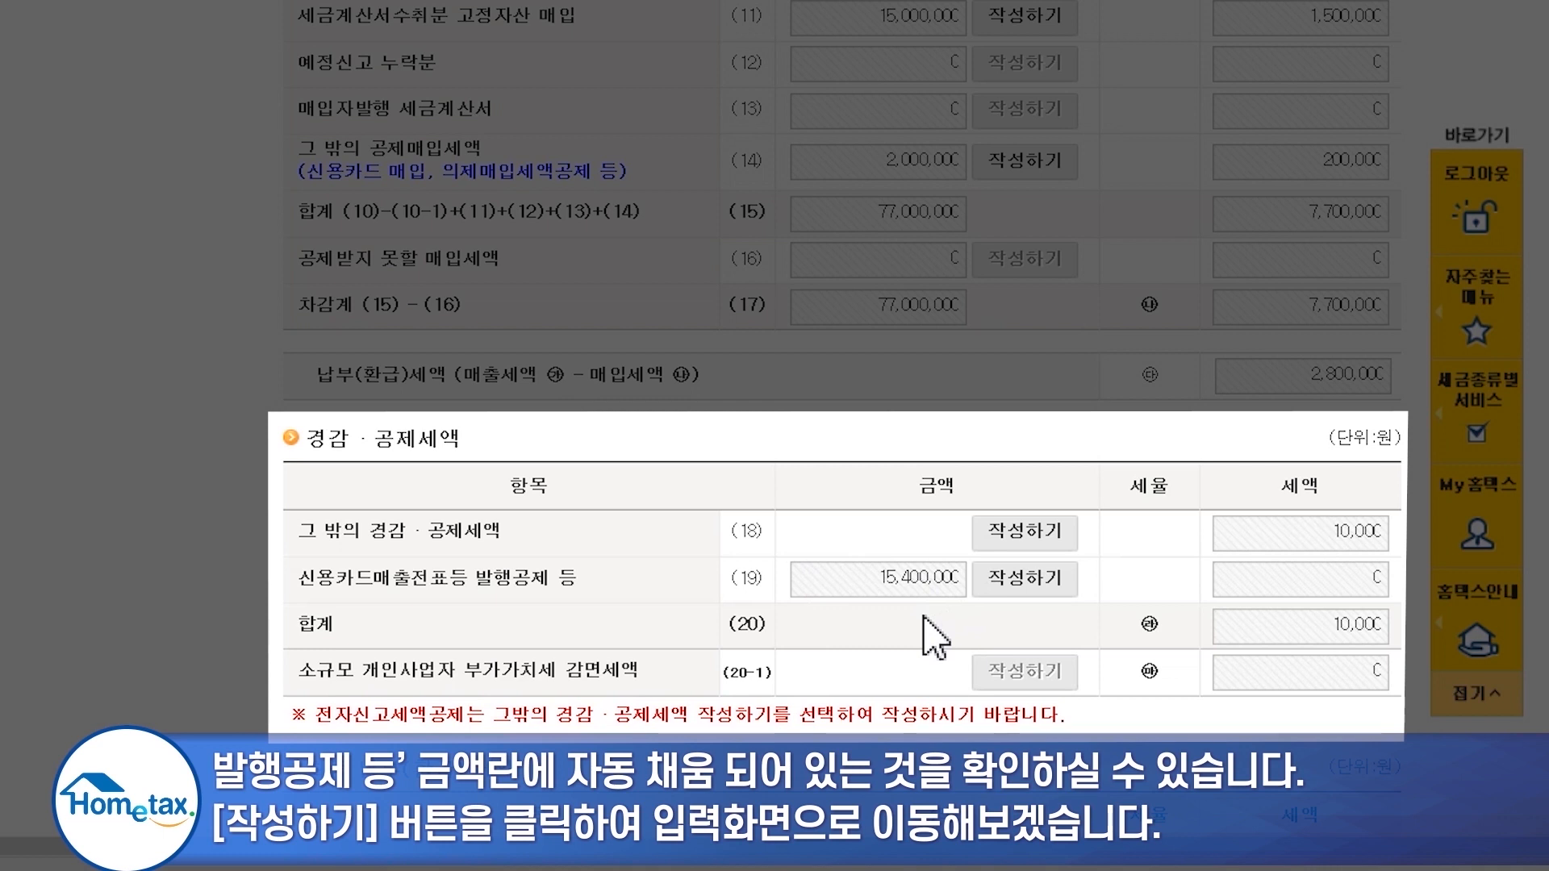
- Auto-calculate the 200,200 won credit-card sales issuance deduction on row 19 and save it
click(1029, 579)
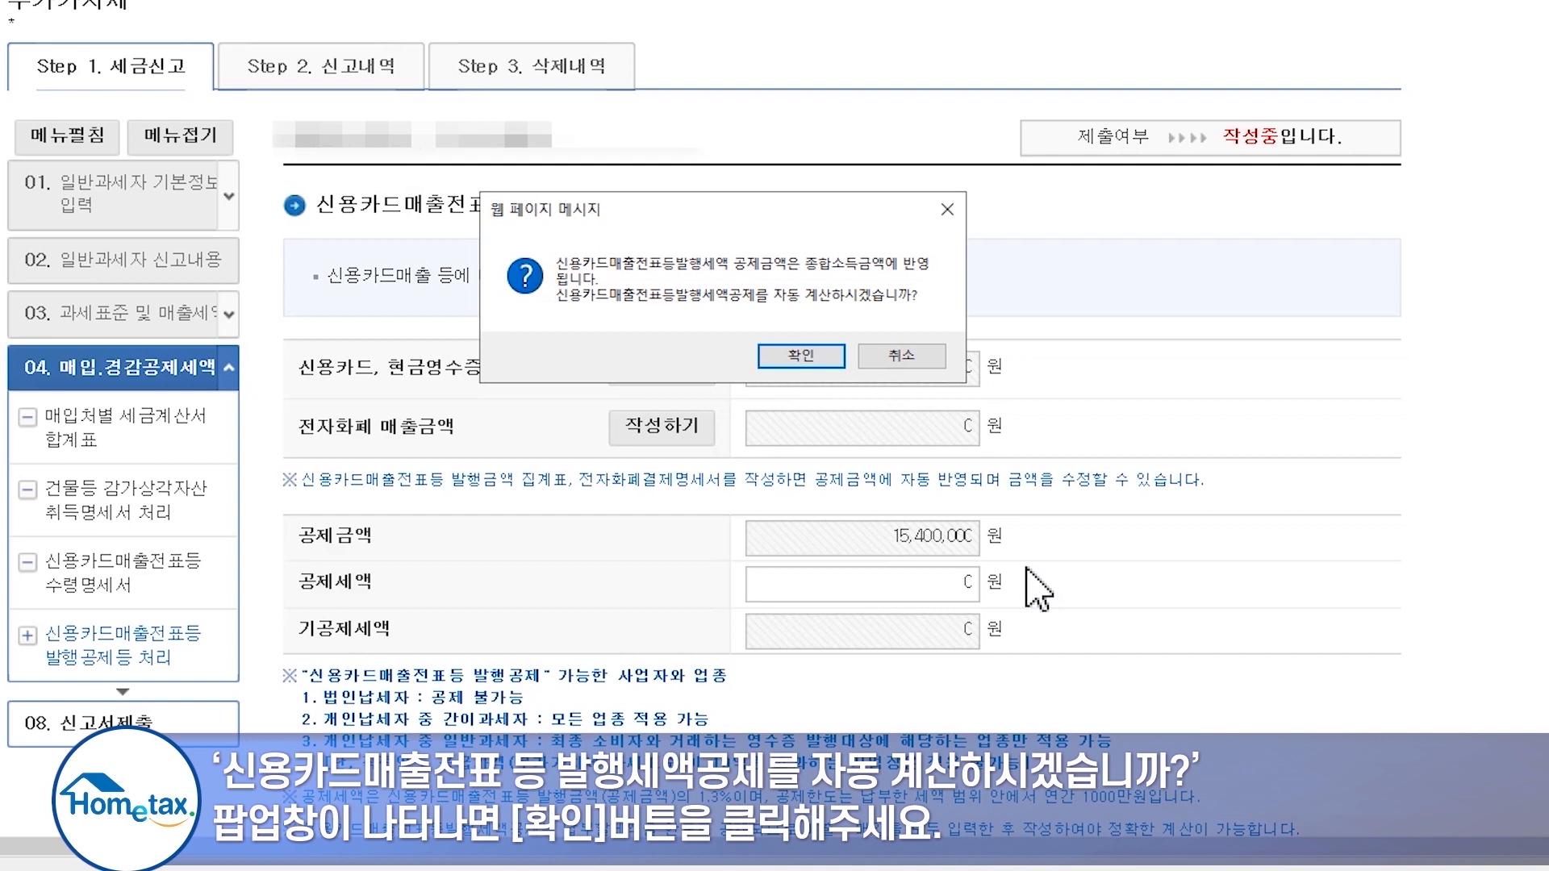
click(807, 359)
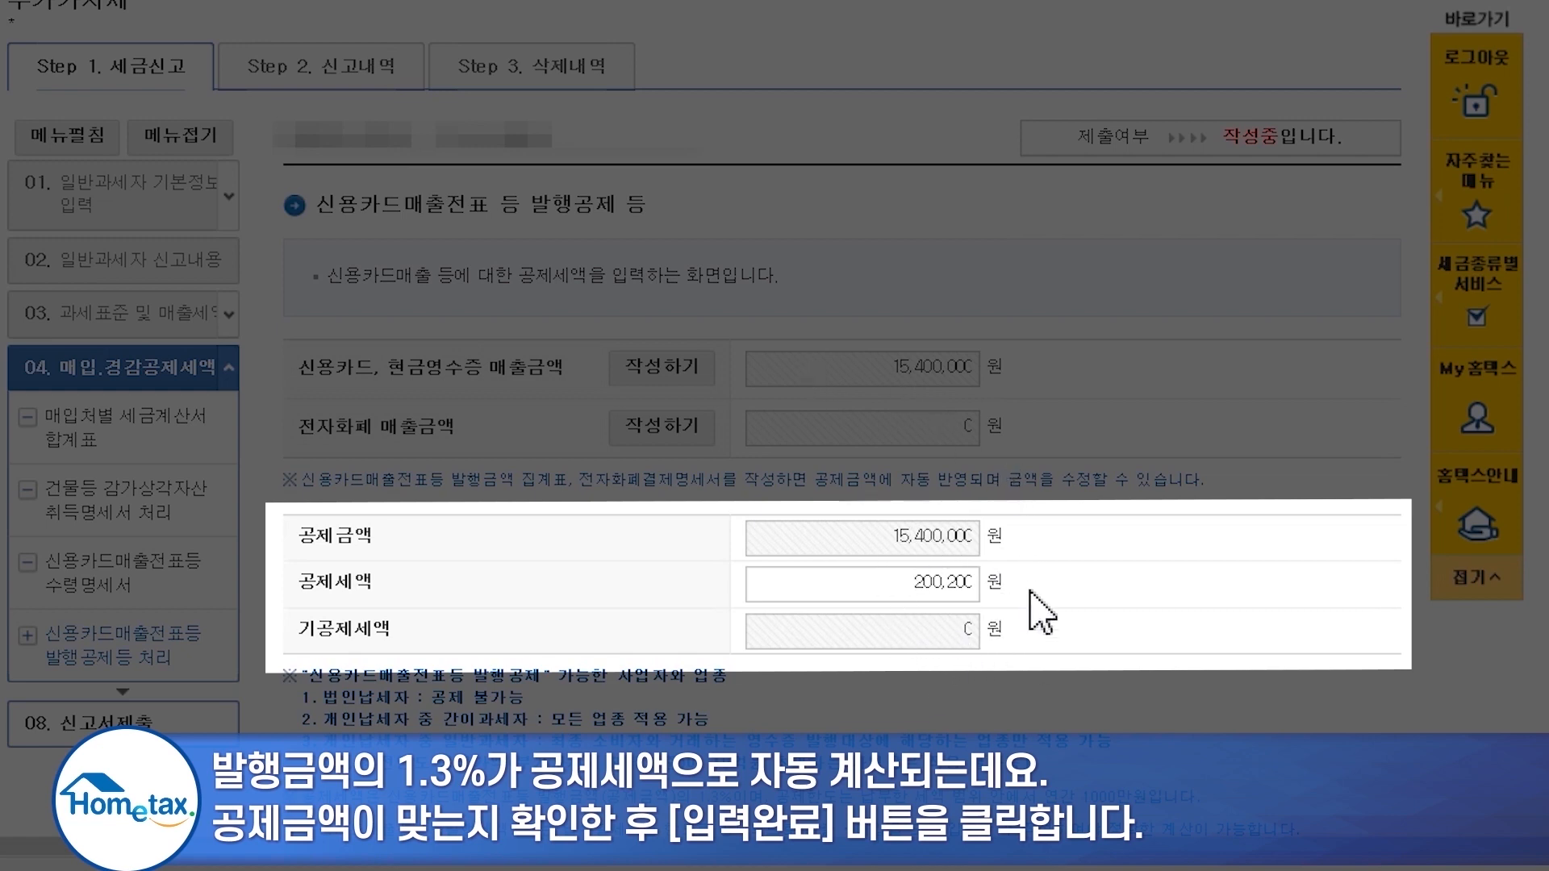
scroll(1041, 613, down, 4)
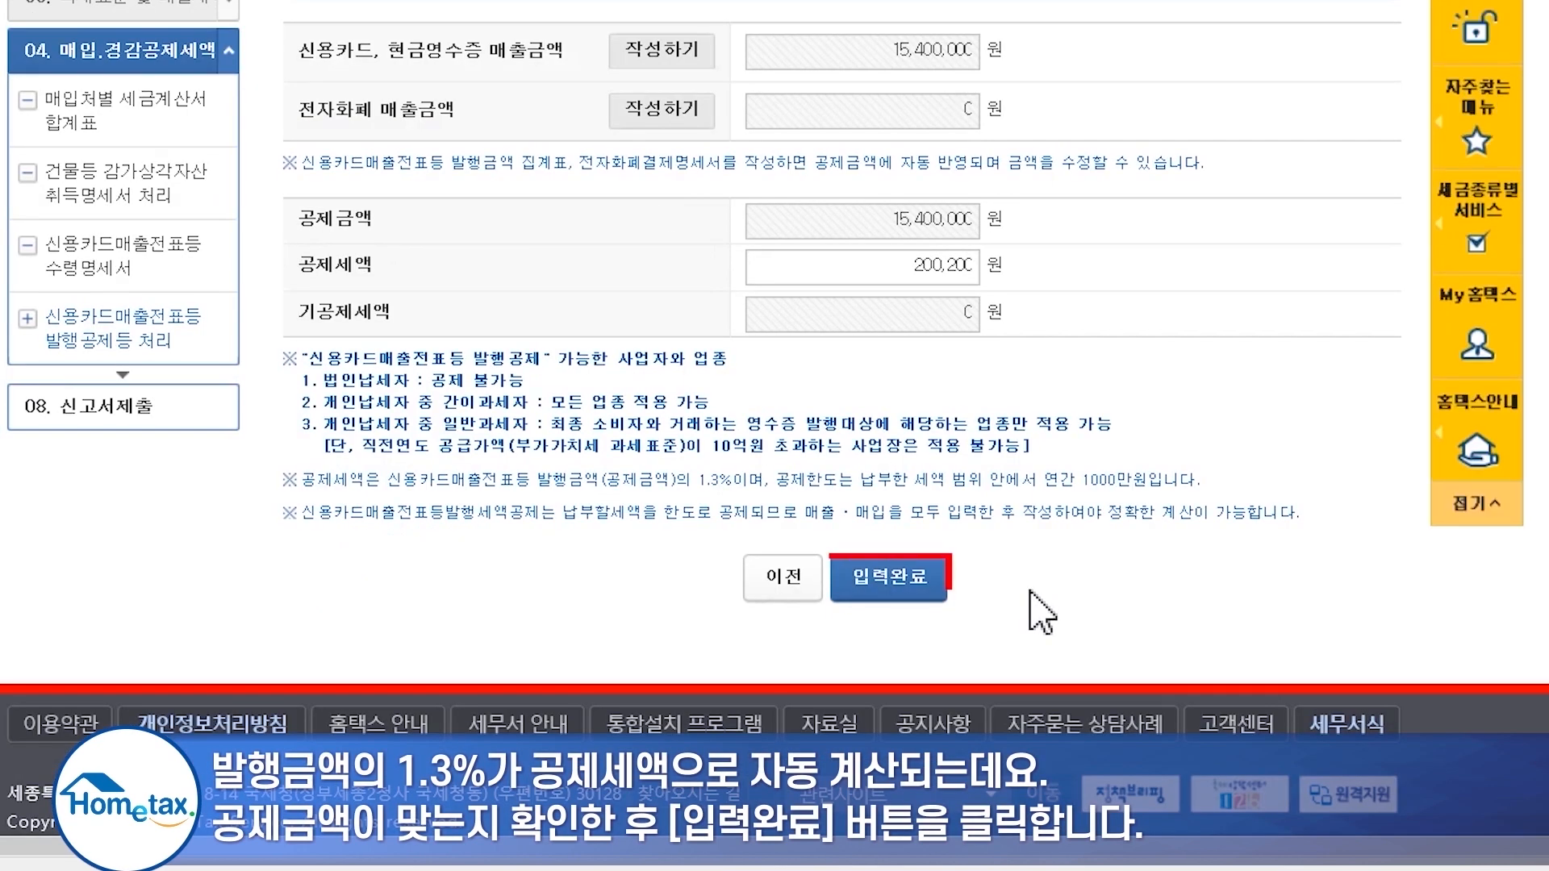
click(914, 593)
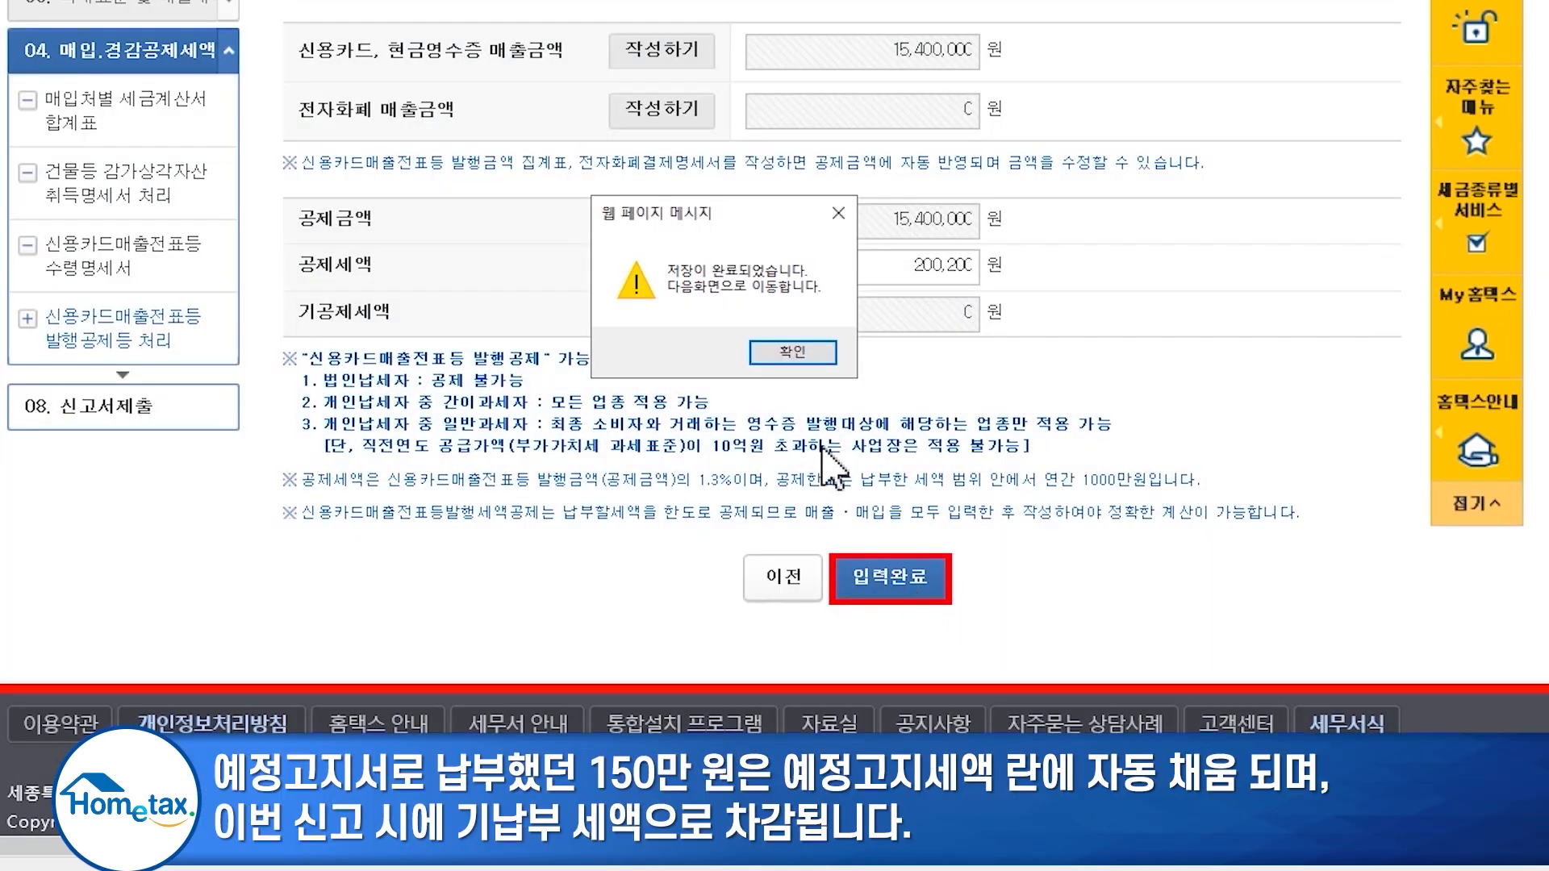
click(793, 352)
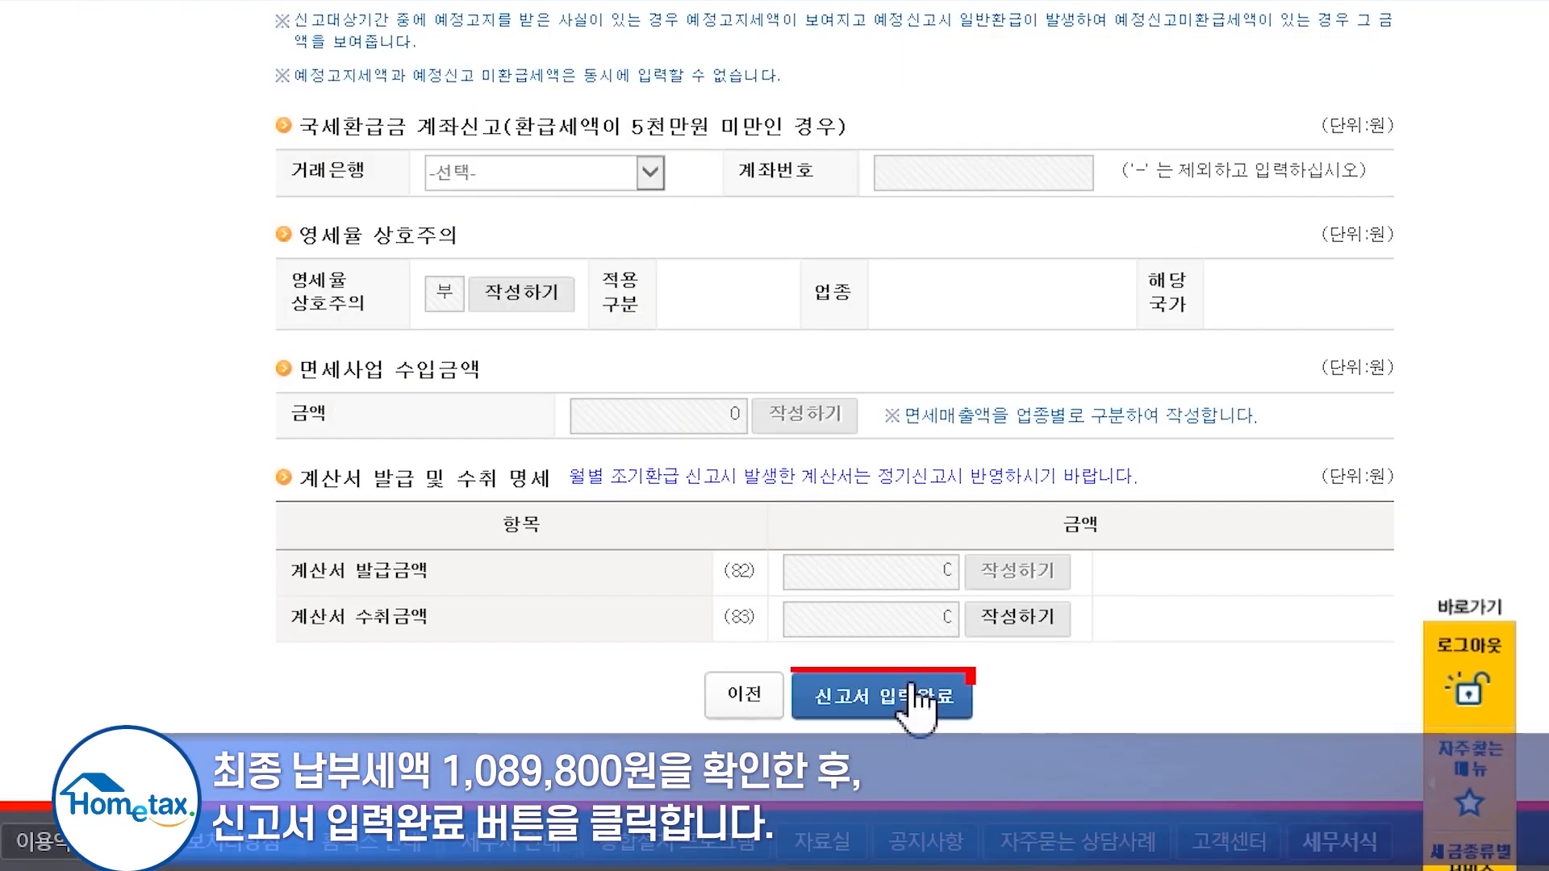
- Complete the return entry to reach the submission summary showing 1,089,800 won payable
click(914, 692)
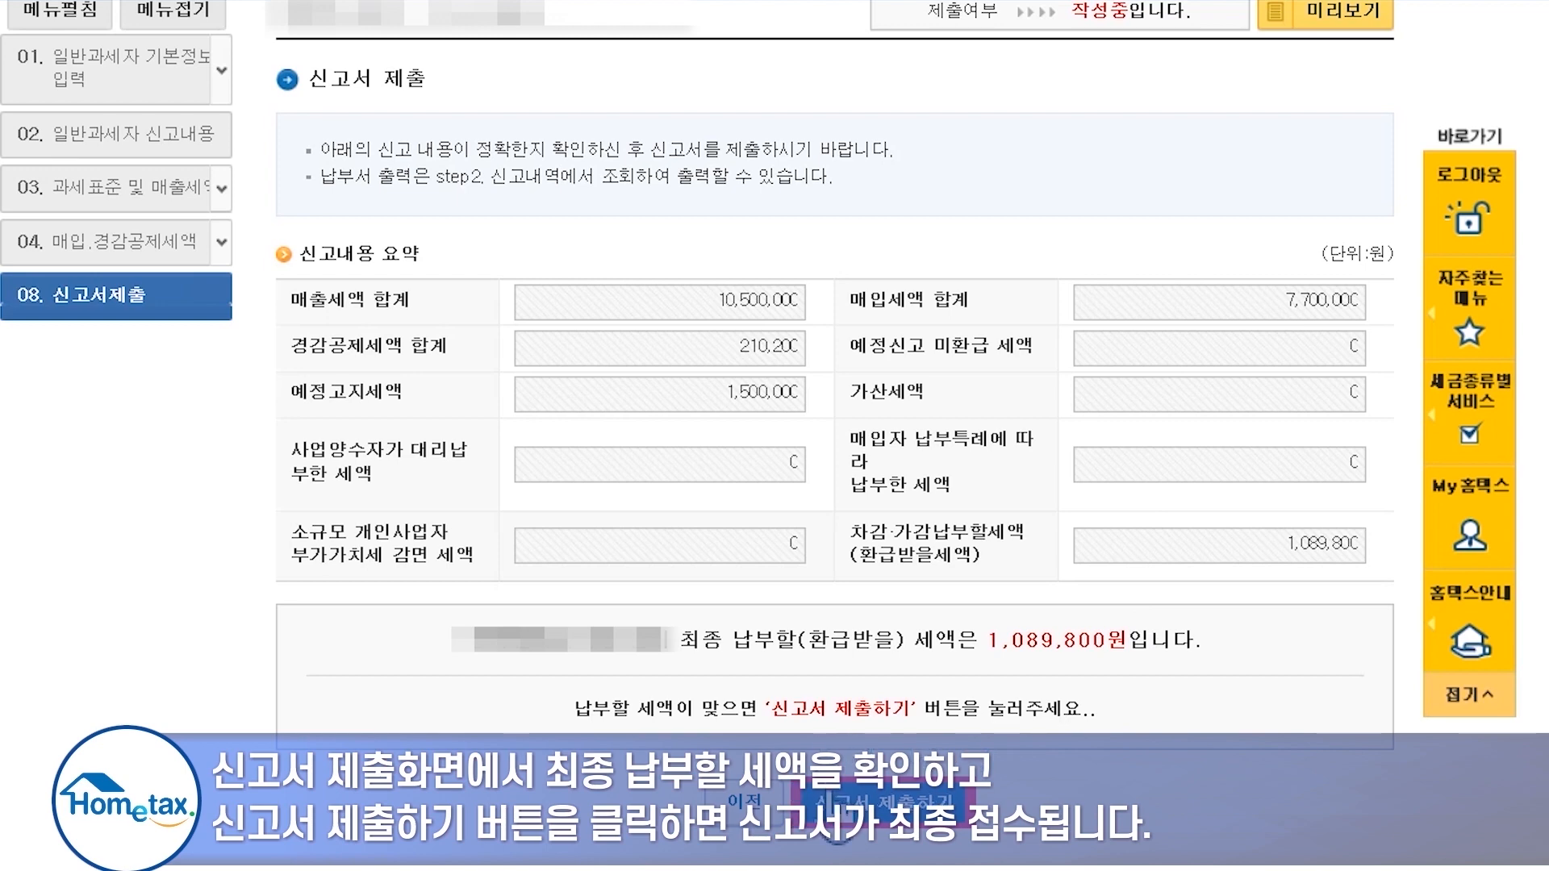
- Save and submit the VAT return, then clear the notice over the filing receipt
click(835, 803)
click(724, 553)
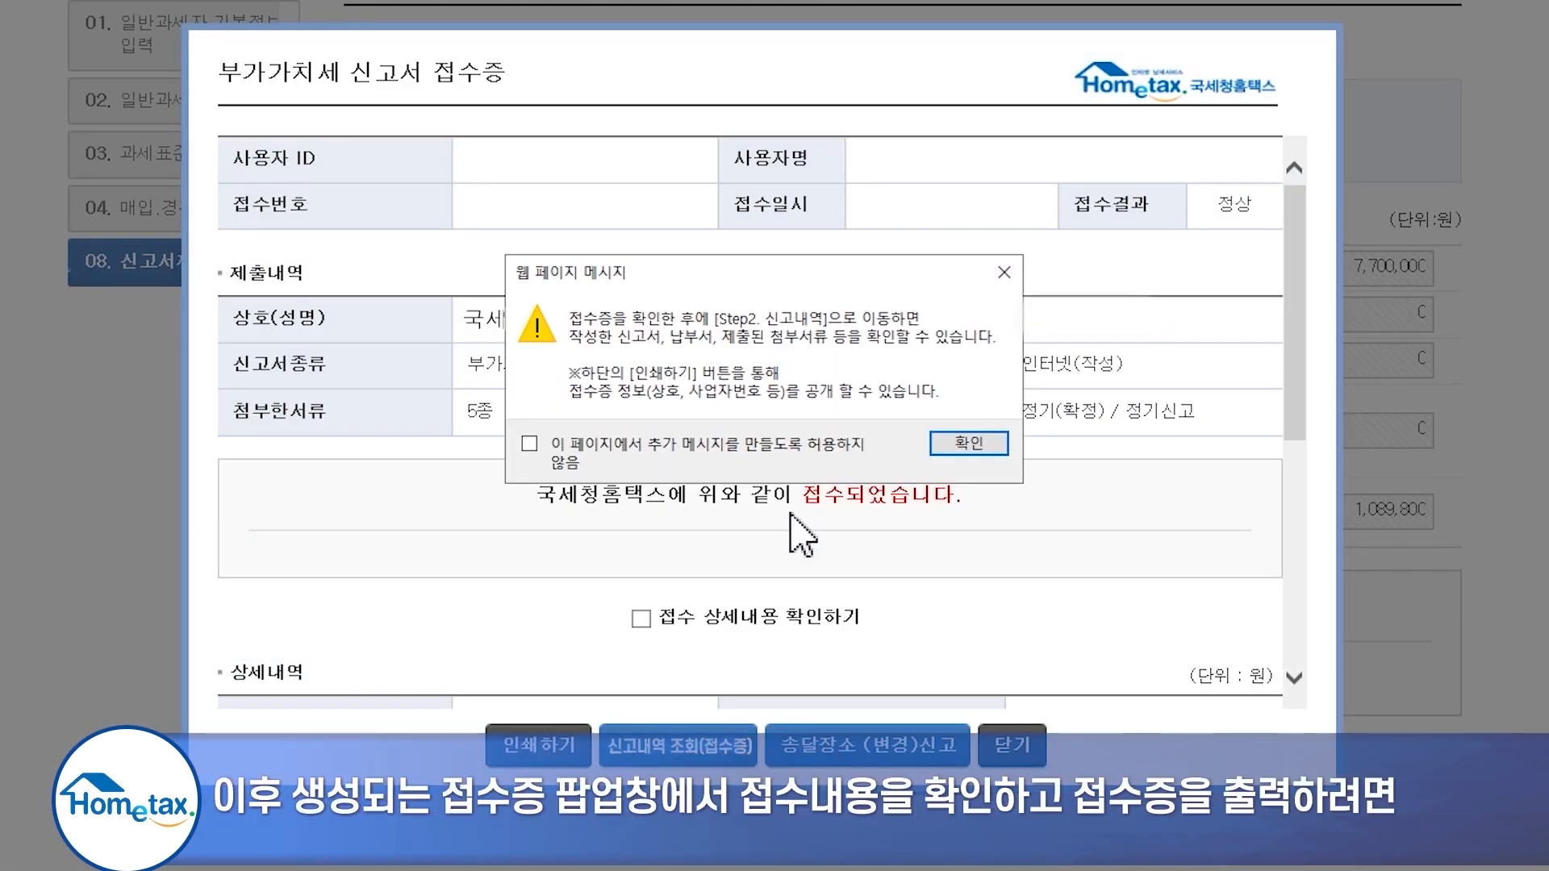
click(964, 440)
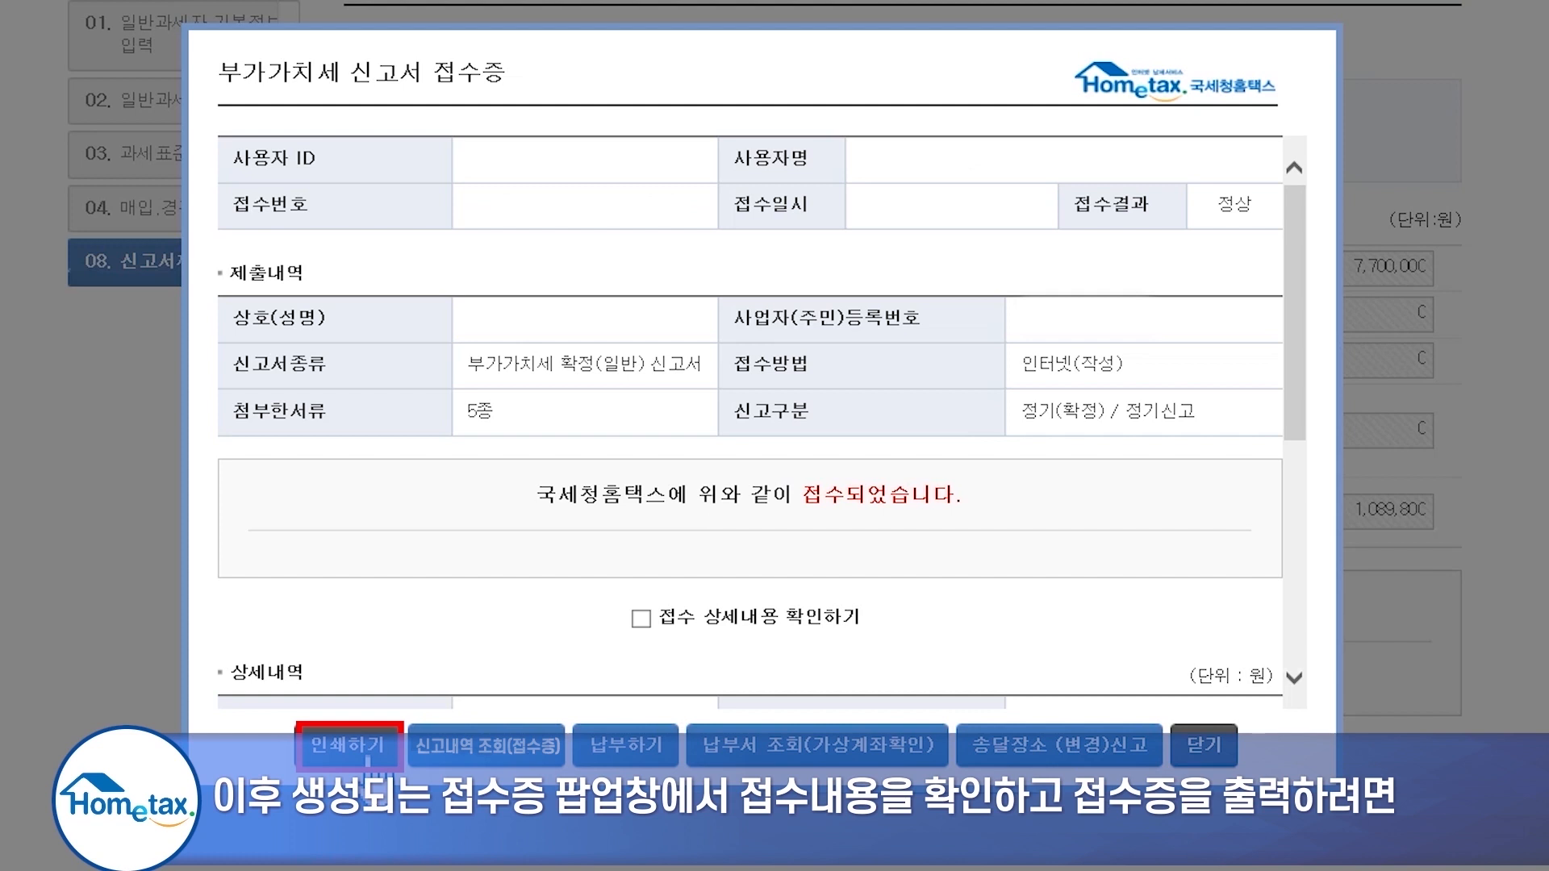
- Print the filing receipt with business details, then open the 1,089,800 won payment slip
click(367, 755)
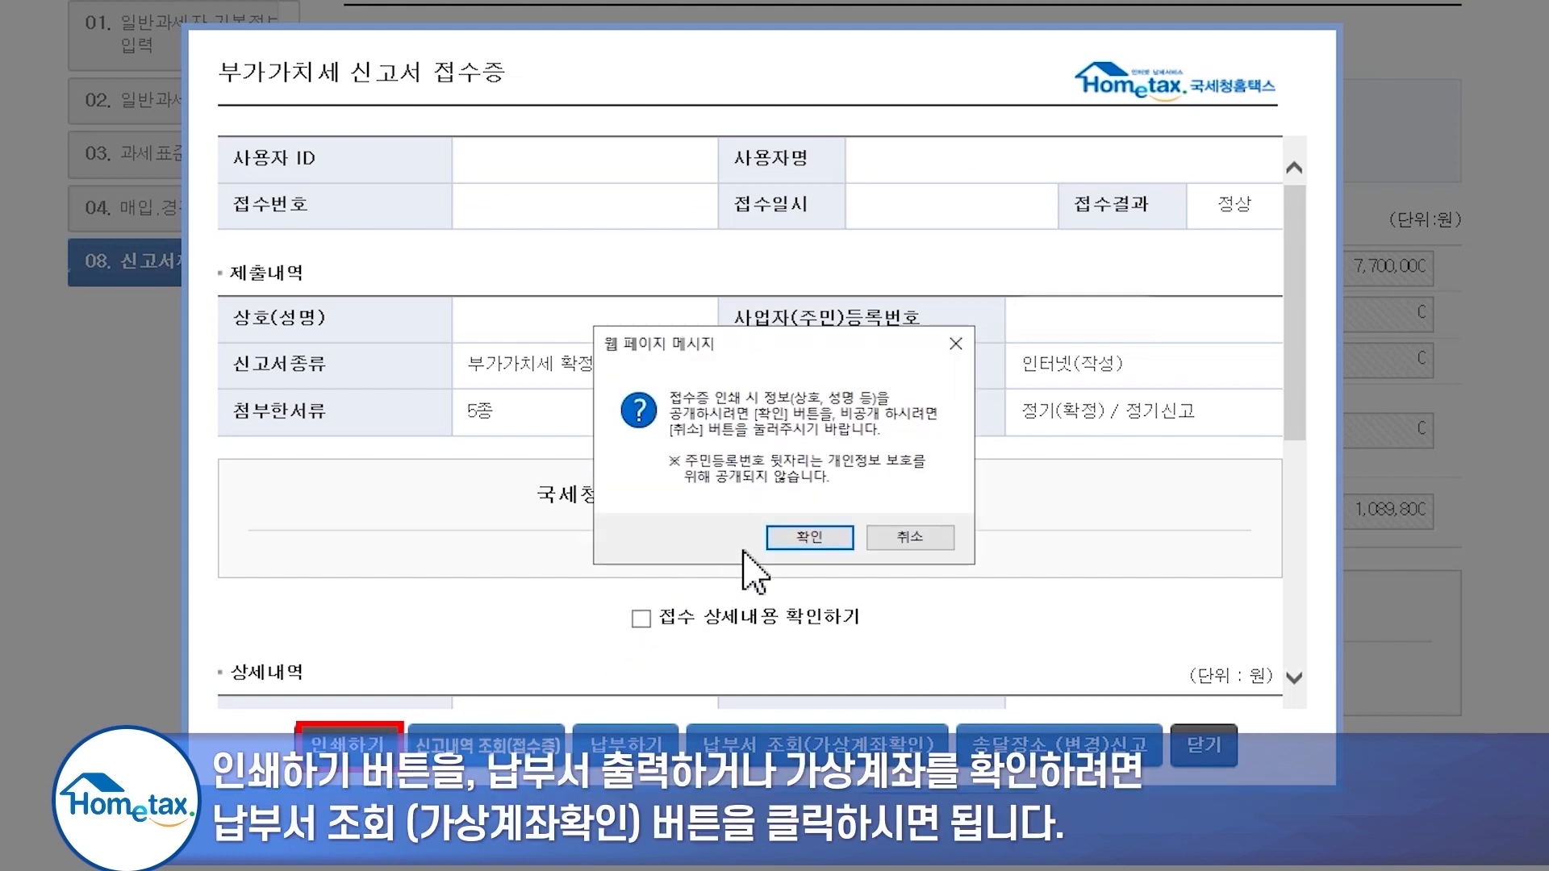
click(807, 537)
click(837, 766)
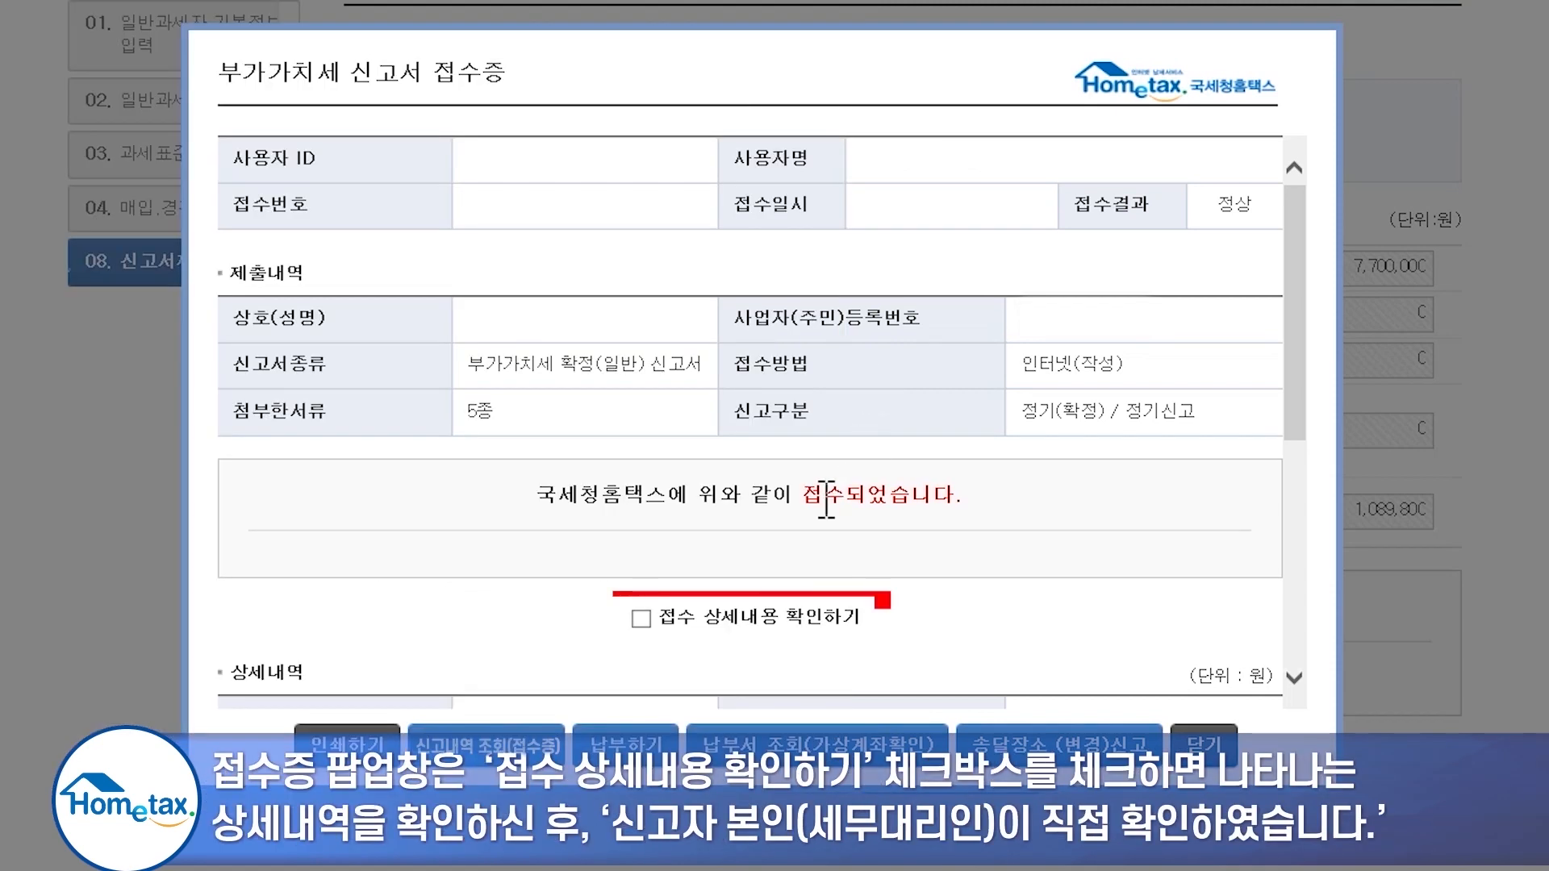
- Expand the receipt details to show the 105,000,000 won tax base and 1,089,800 won payable
click(643, 623)
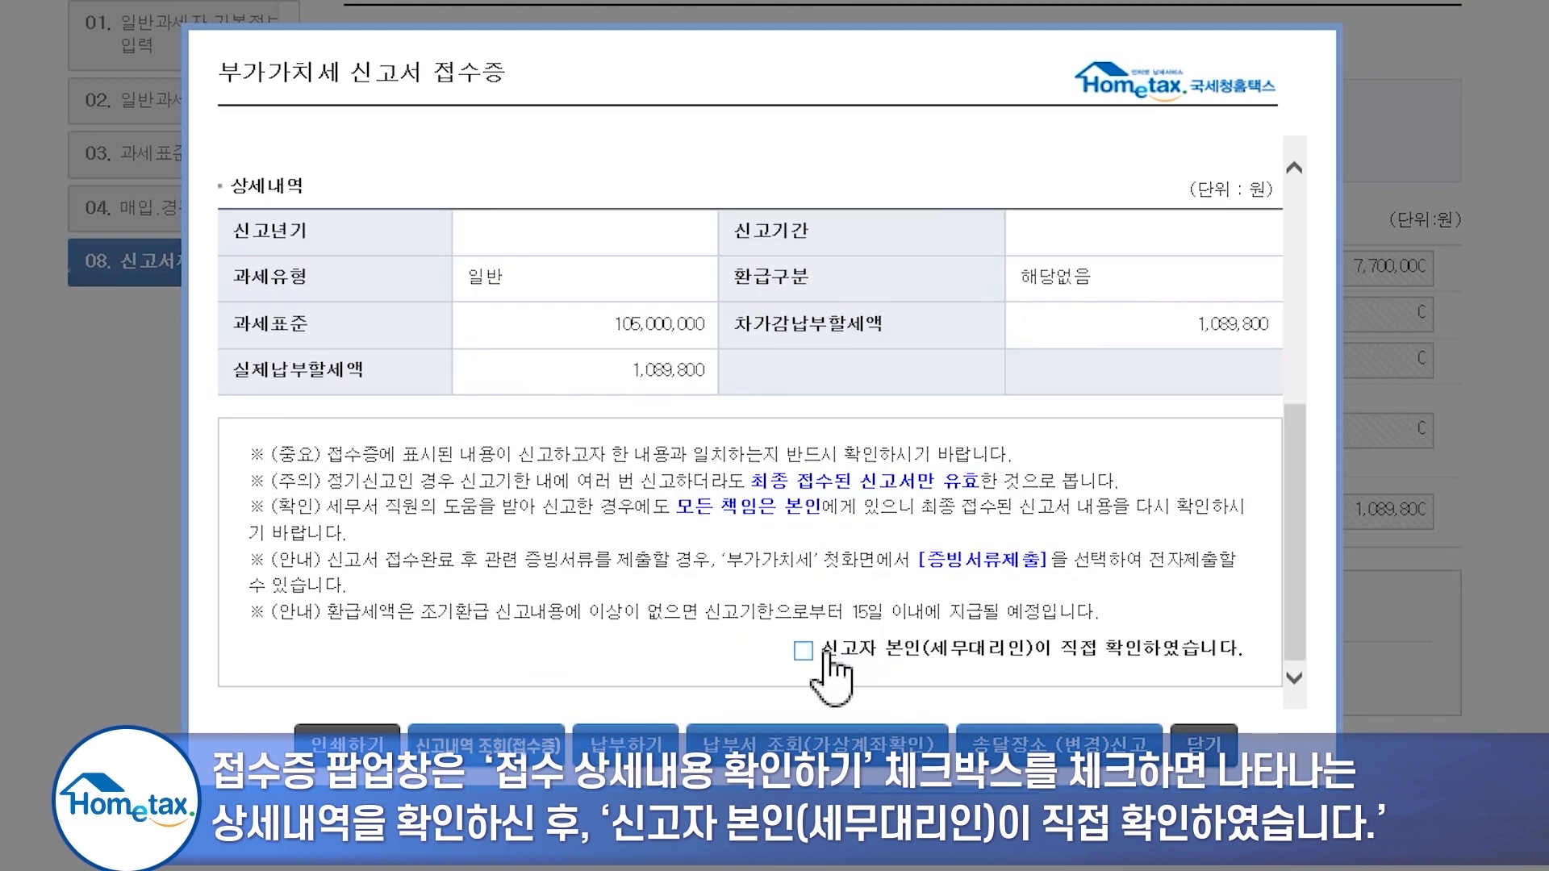
- Confirm personal review of the receipt, close it, and view the VAT return in 신고서 제출목록
click(799, 655)
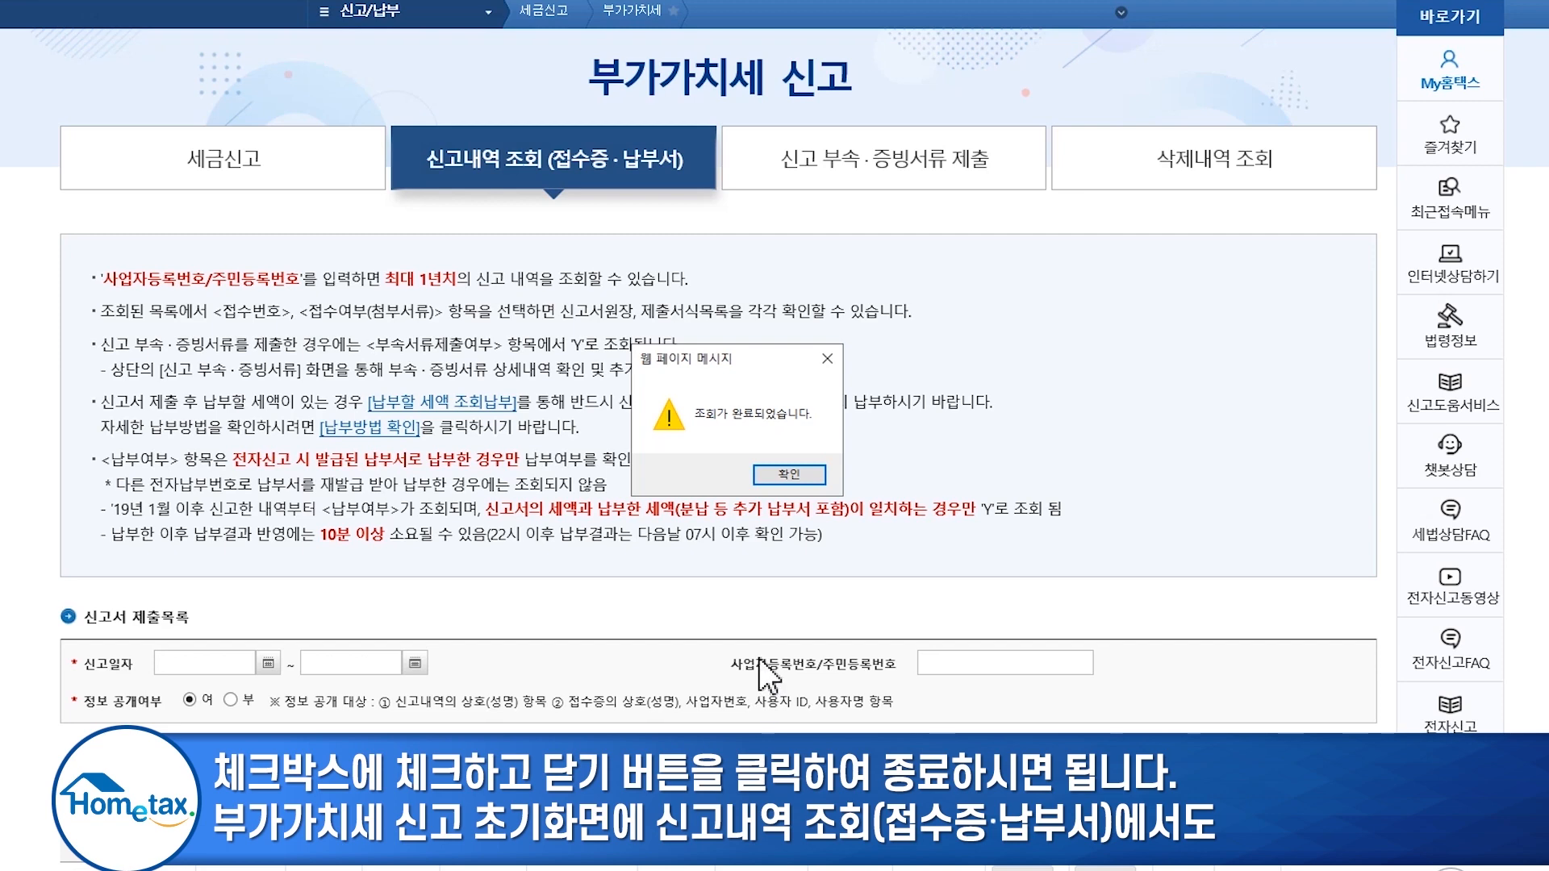
click(810, 481)
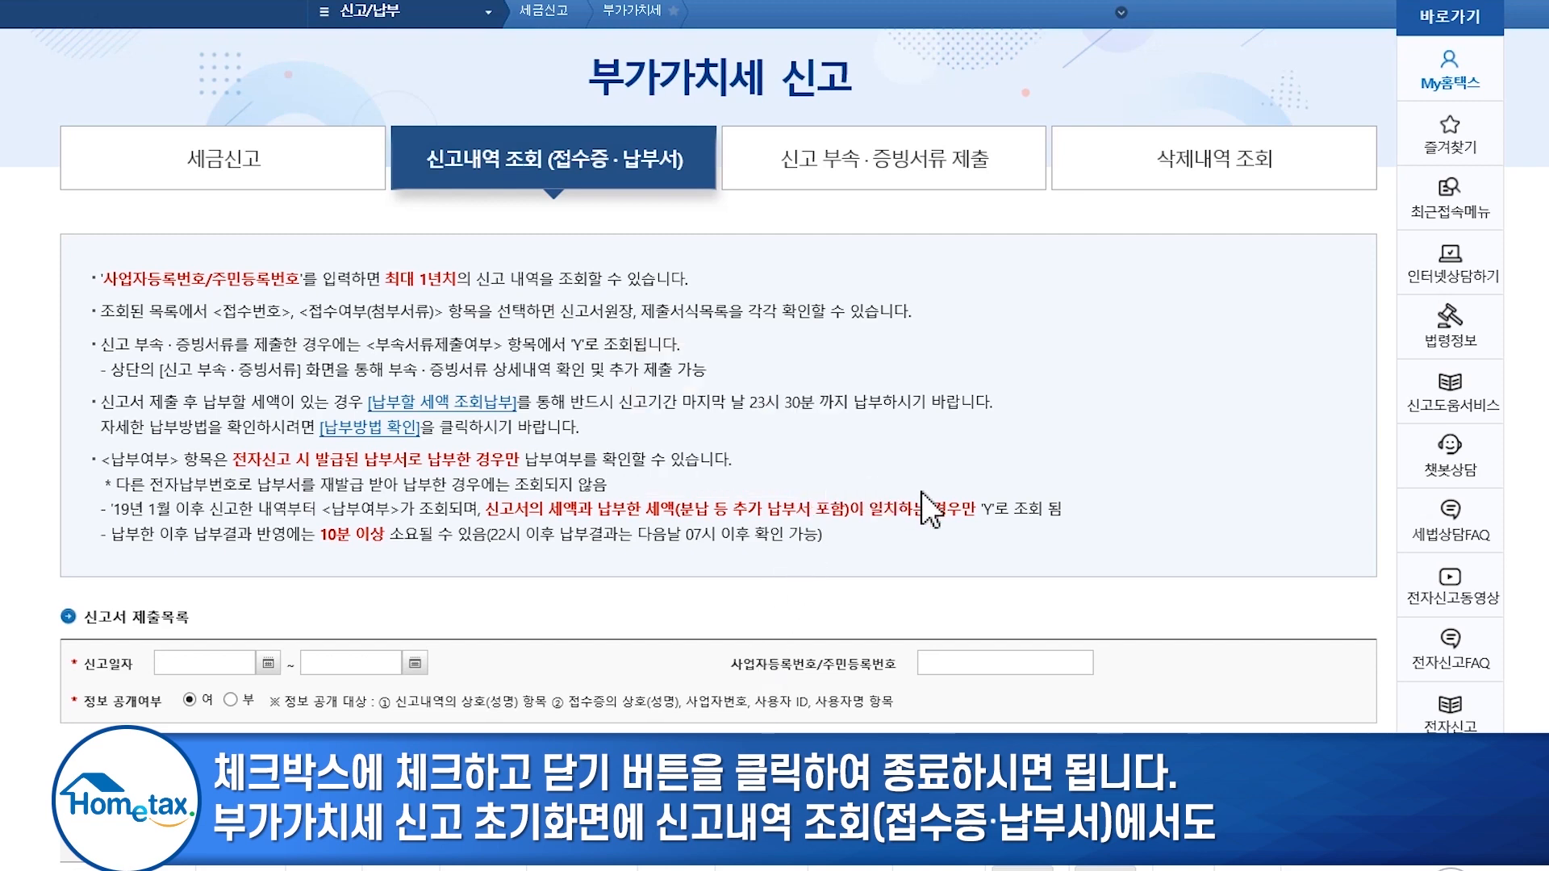
scroll(1178, 577, down, 3)
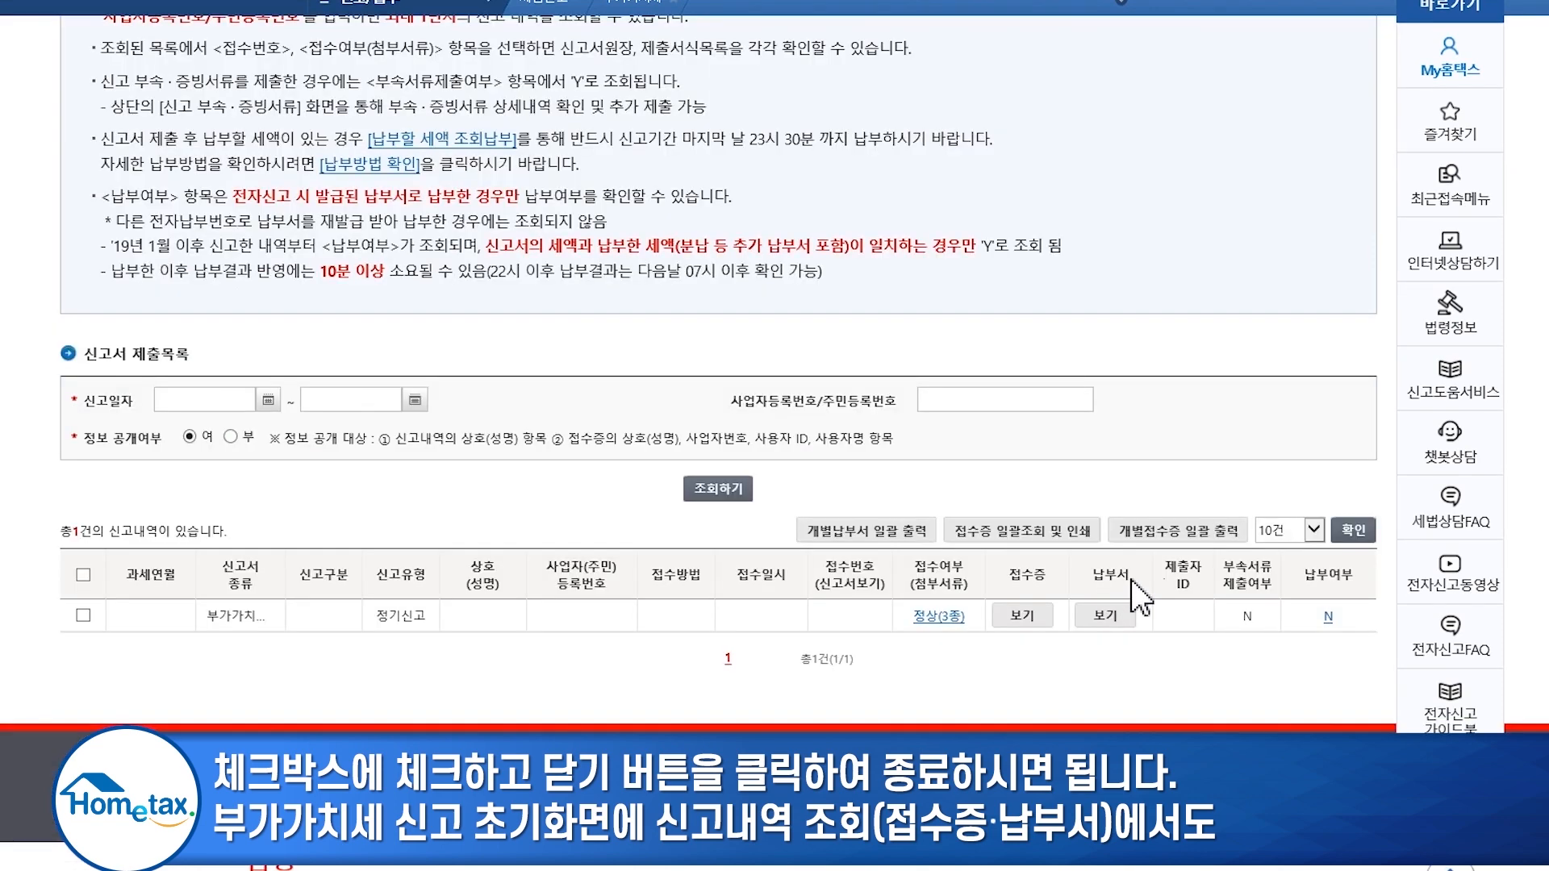